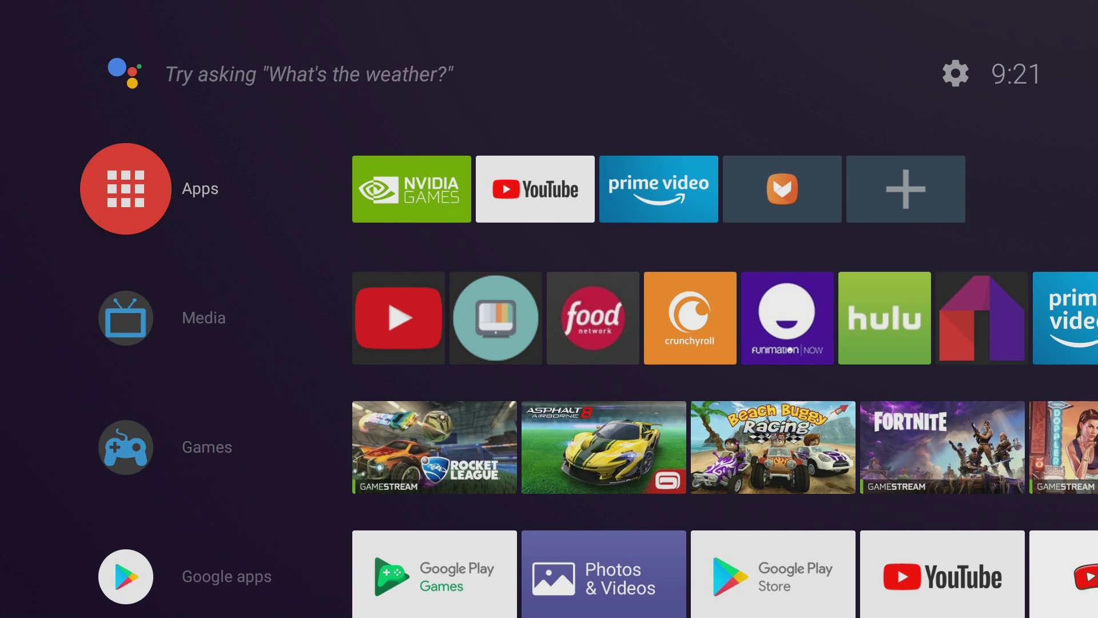
Step: Open the device settings and look through Developer options
key("Right")
key("Right")
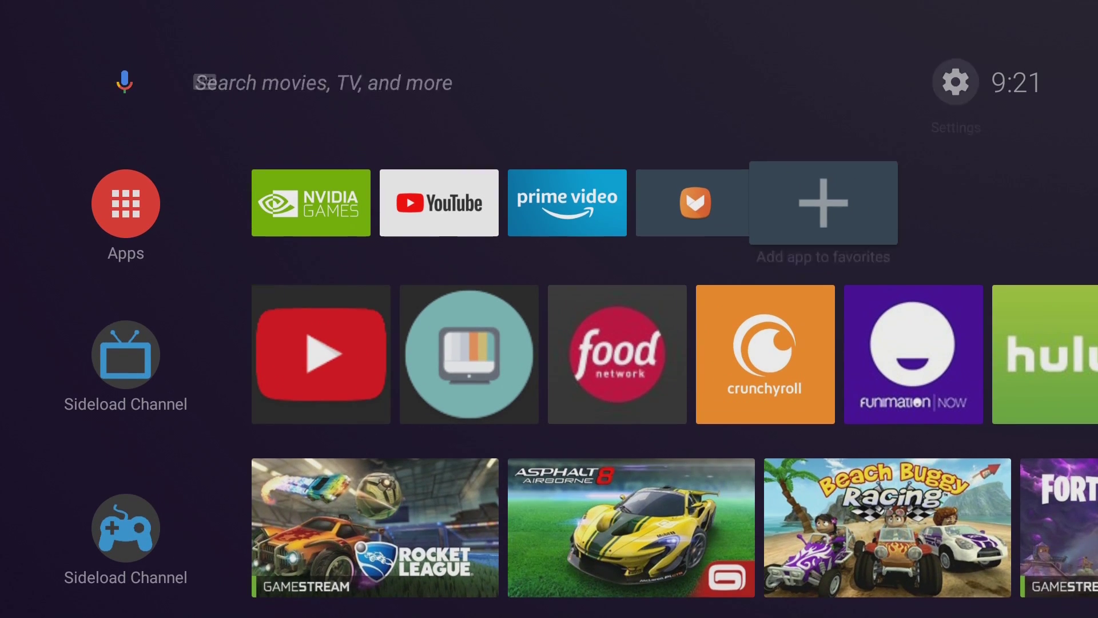
key("Up")
key("Return")
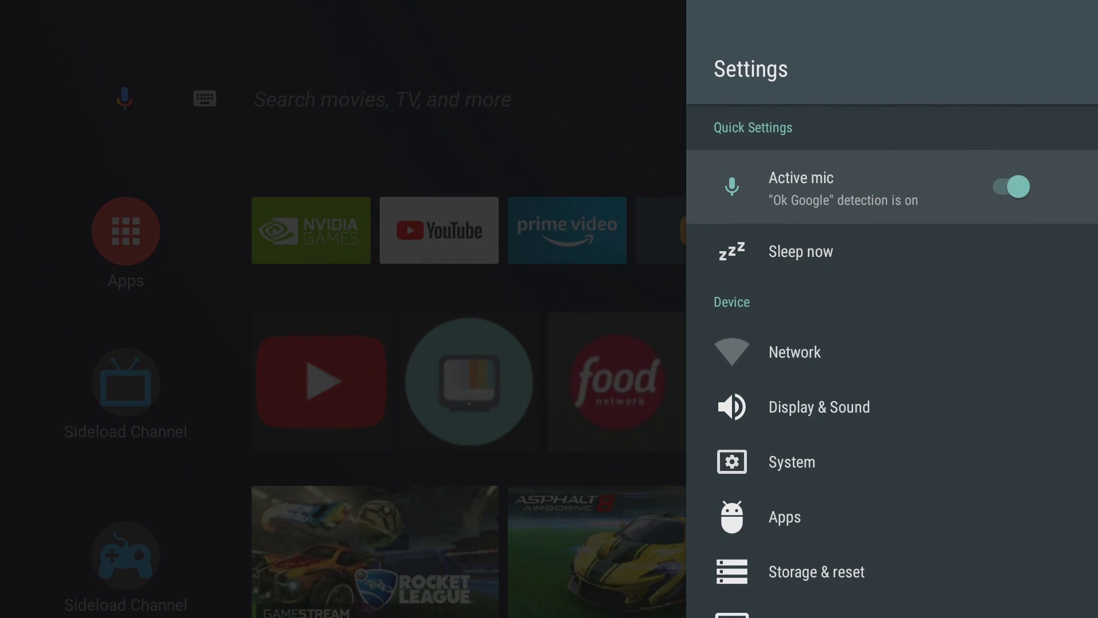
key("Down")
key("Down")
key("Down")
key("Down")
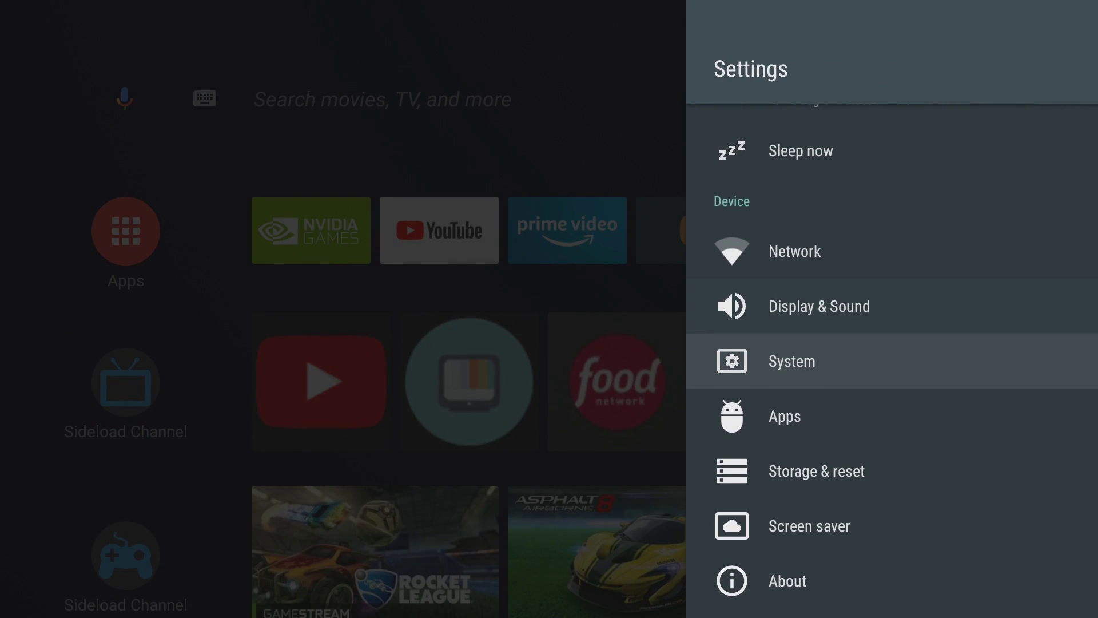
key("Down")
key("Down")
key("Down")
key("Down")
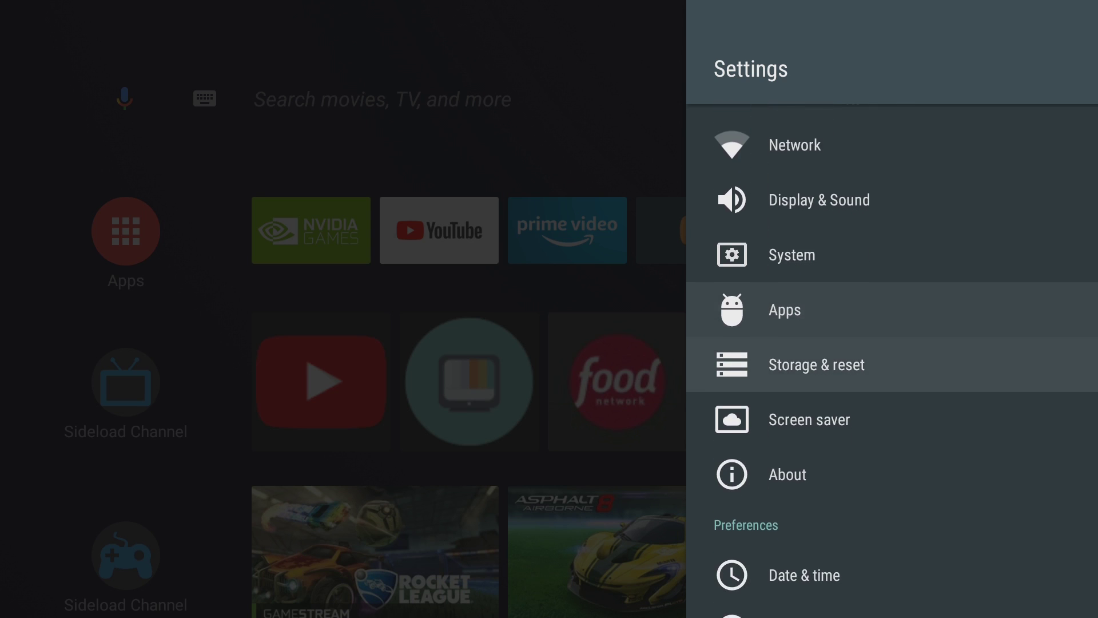
key("Down")
key("Down")
key("Down")
key("Down")
key("Down")
key("Down")
key("Down")
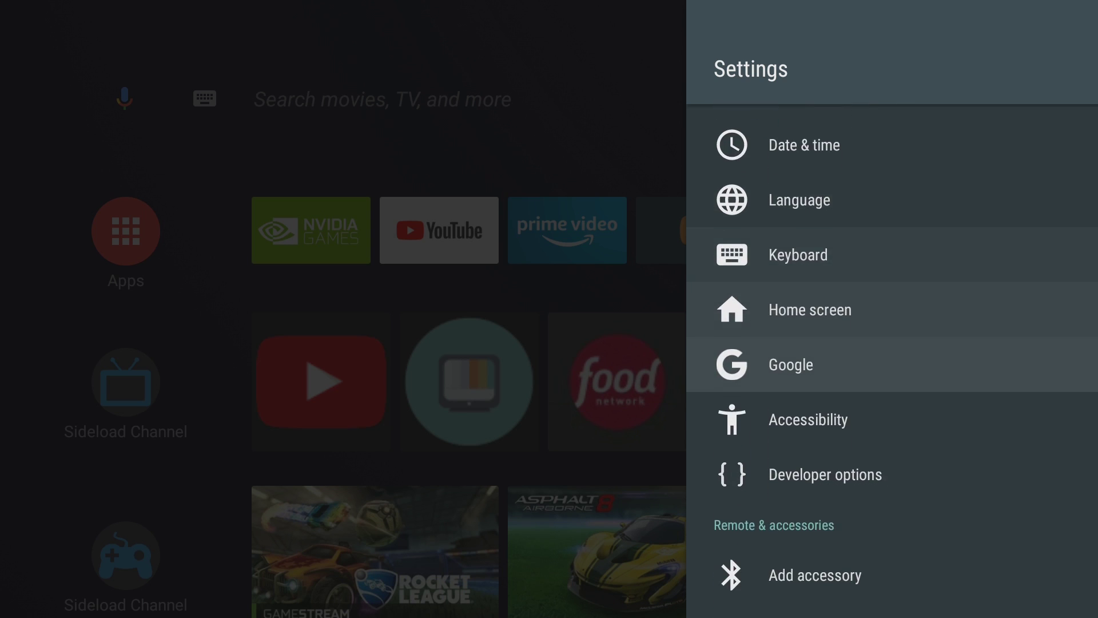
key("Return")
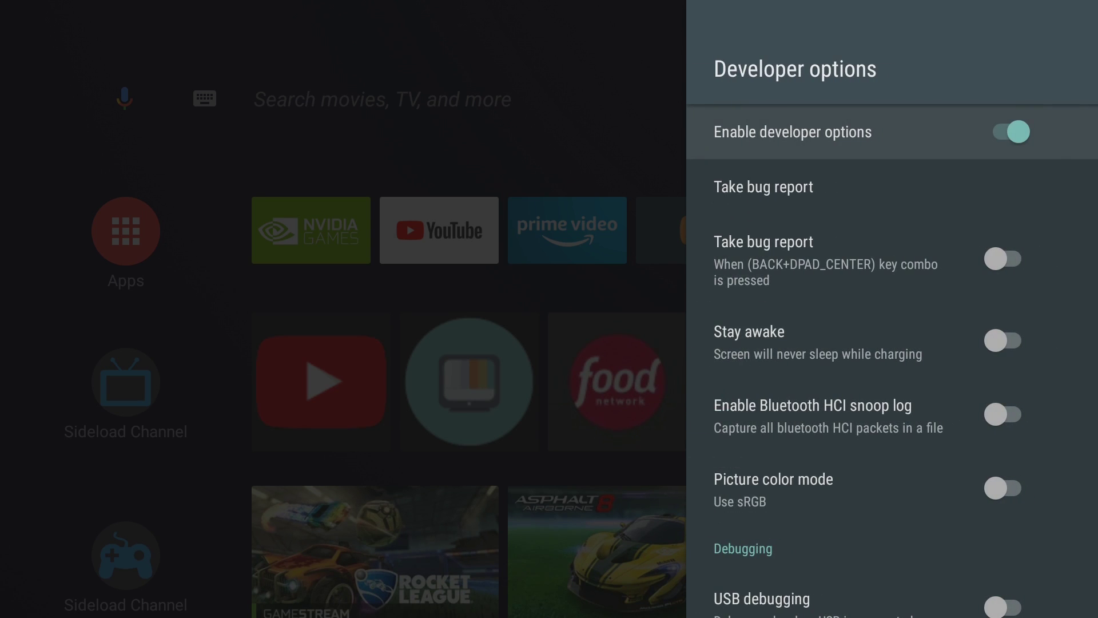
key("Down")
key("Down")
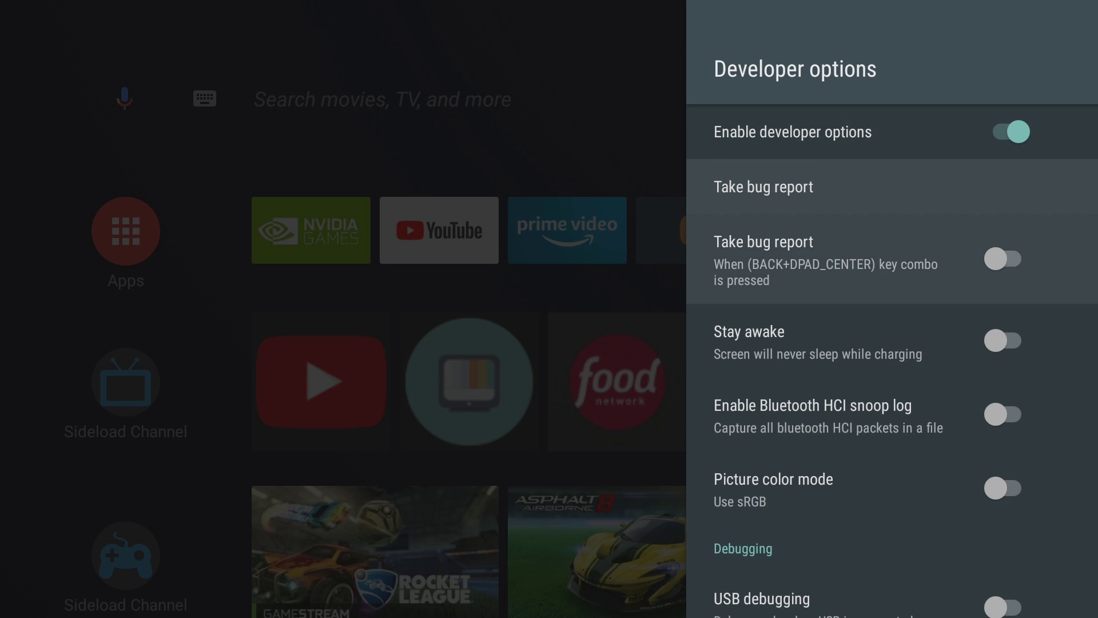
key("Escape")
Step: Check which apps may install unknown apps under Security & restrictions, then return home
key("Down")
key("Down")
key("Down")
key("Down")
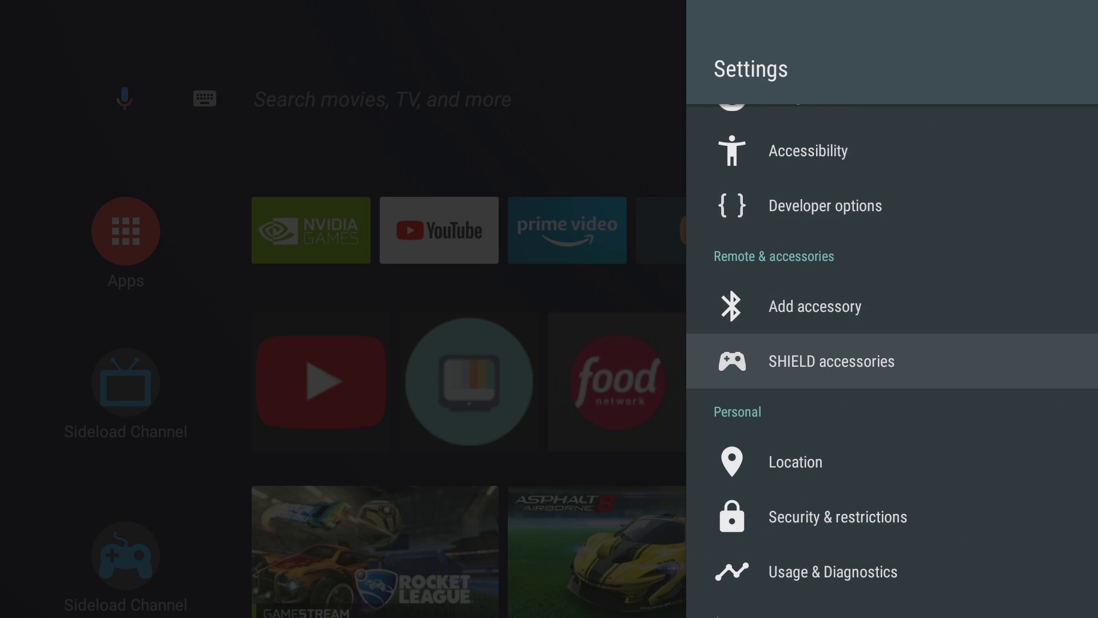
key("Return")
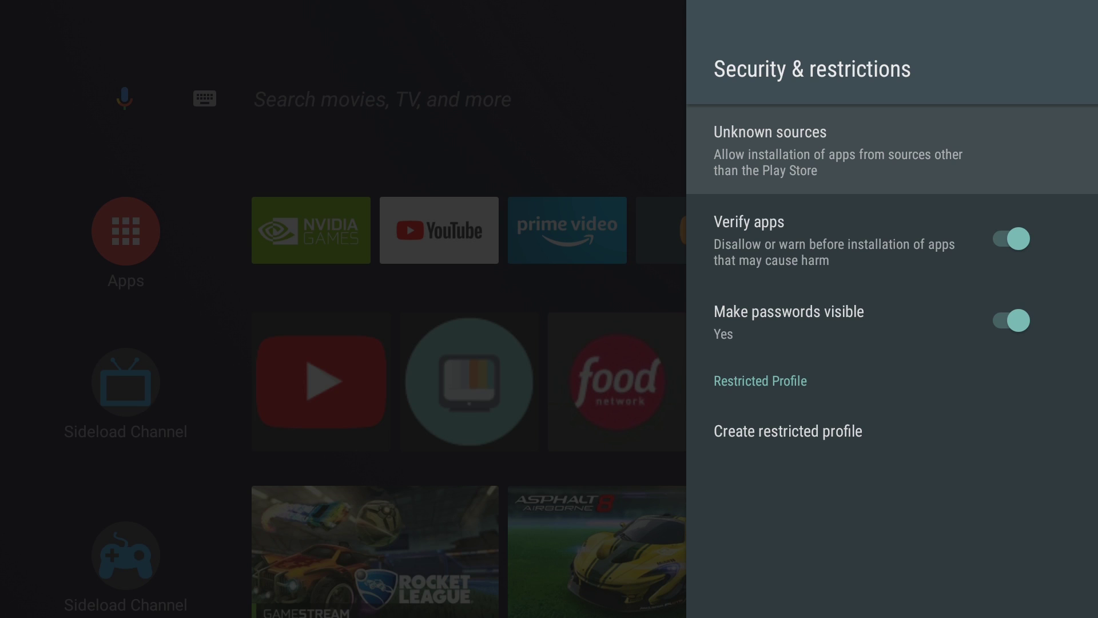
key("Return")
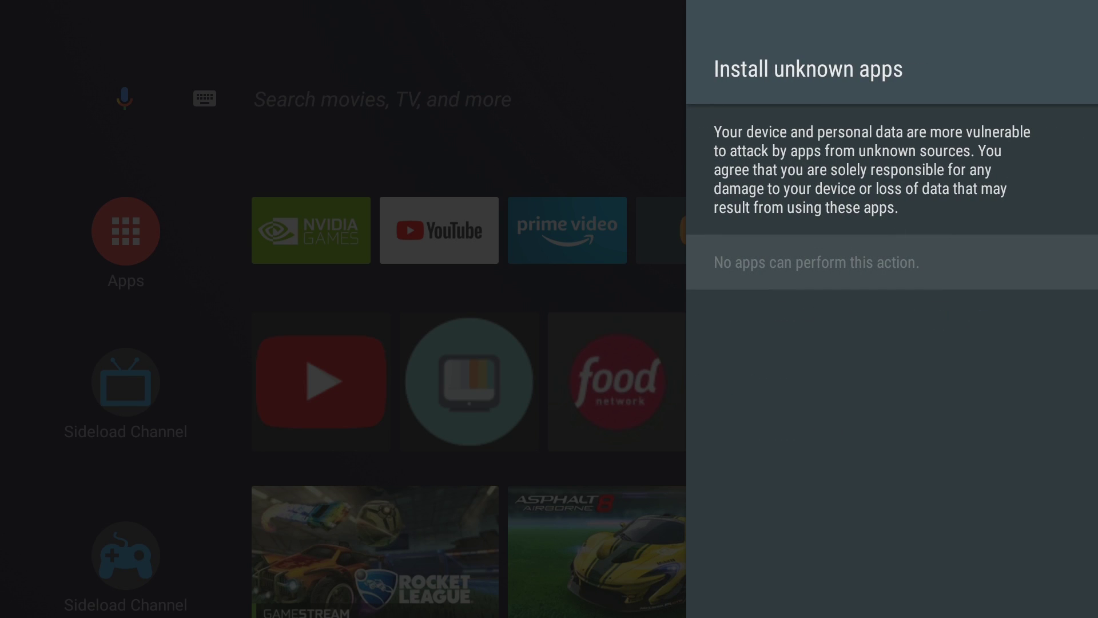
key("Down")
key("Down")
key("Down")
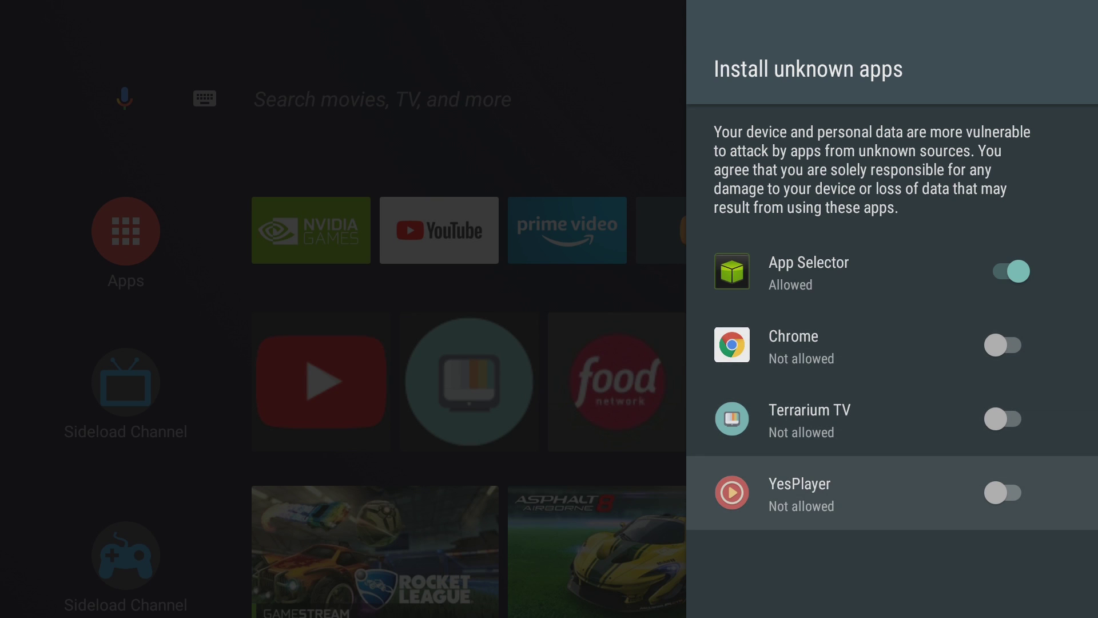
key("Up")
key("Up")
key("Up")
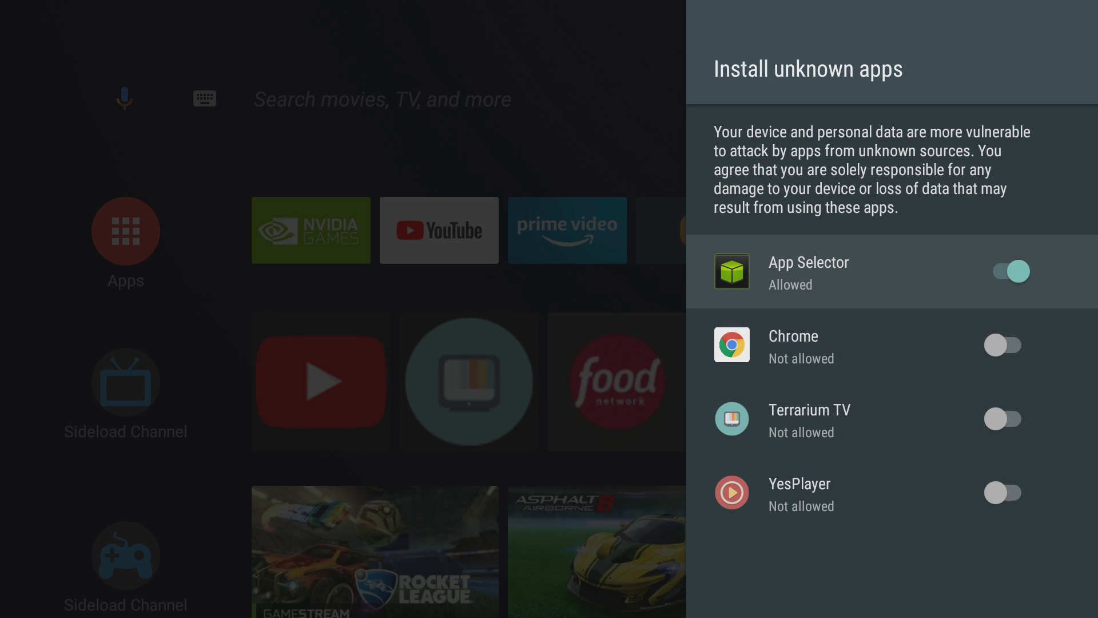
key("Escape")
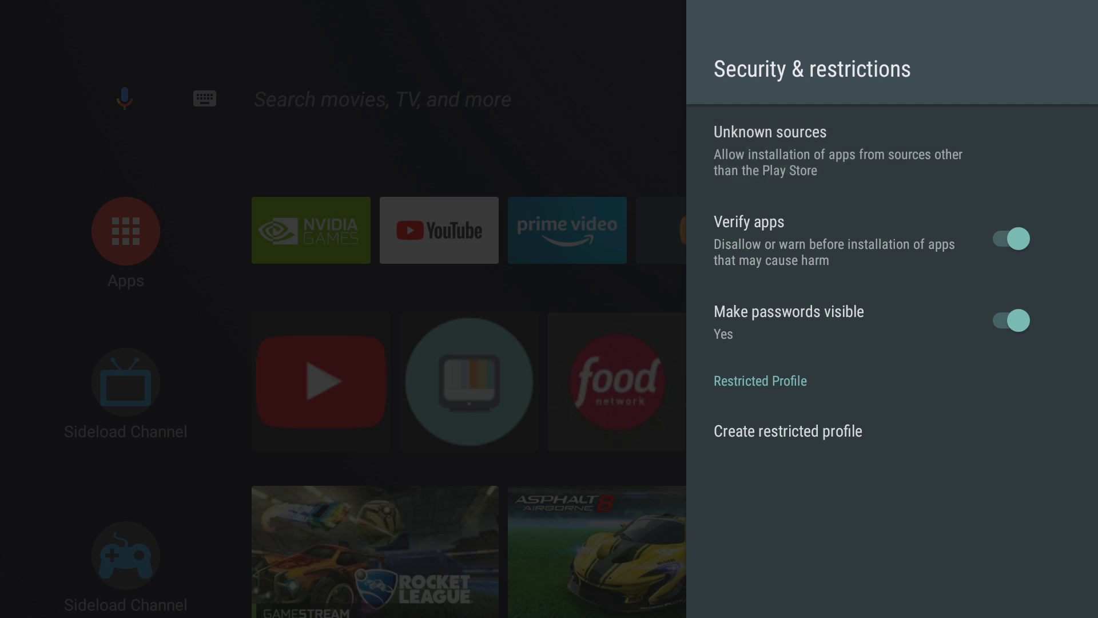
key("Escape")
key("Escape")
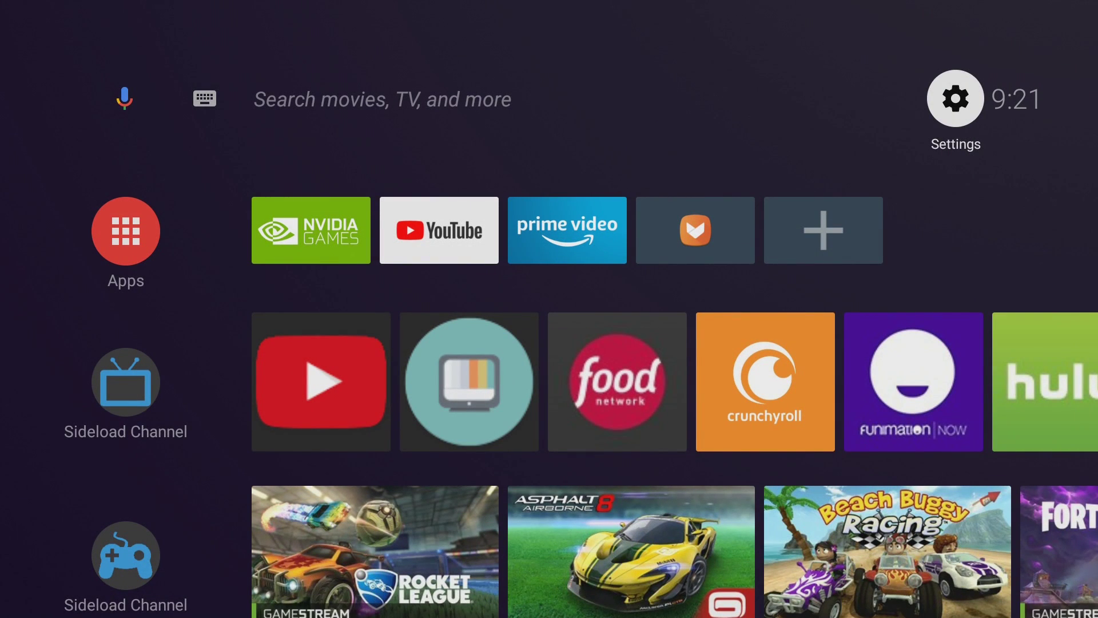
Step: Browse down through the home screen rows and back up to the top
key("Down")
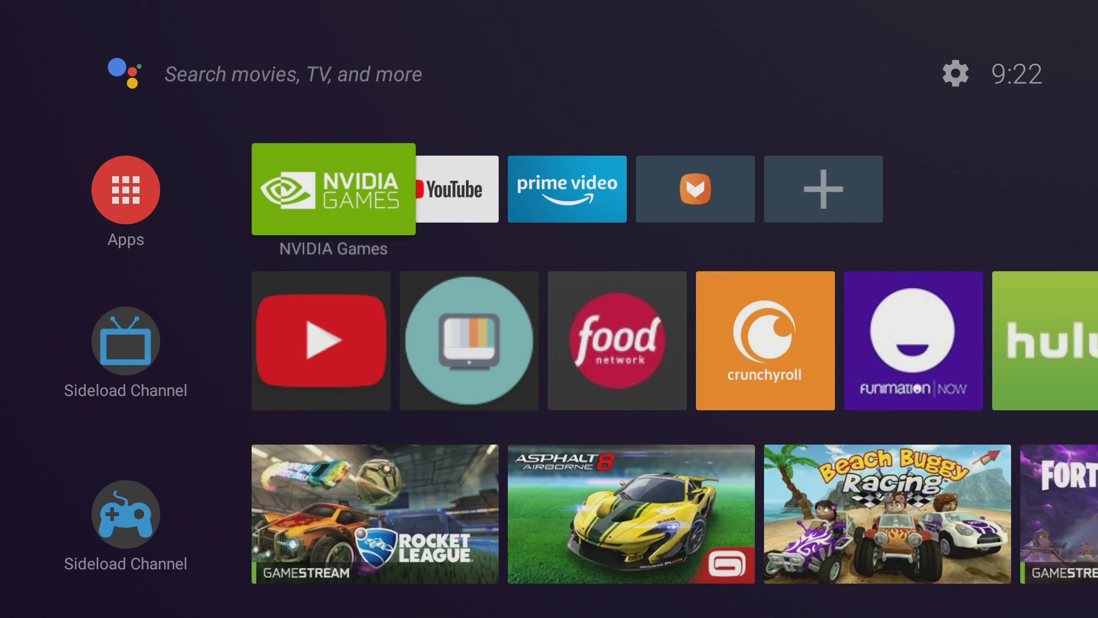
key("Right")
key("Right")
key("Right")
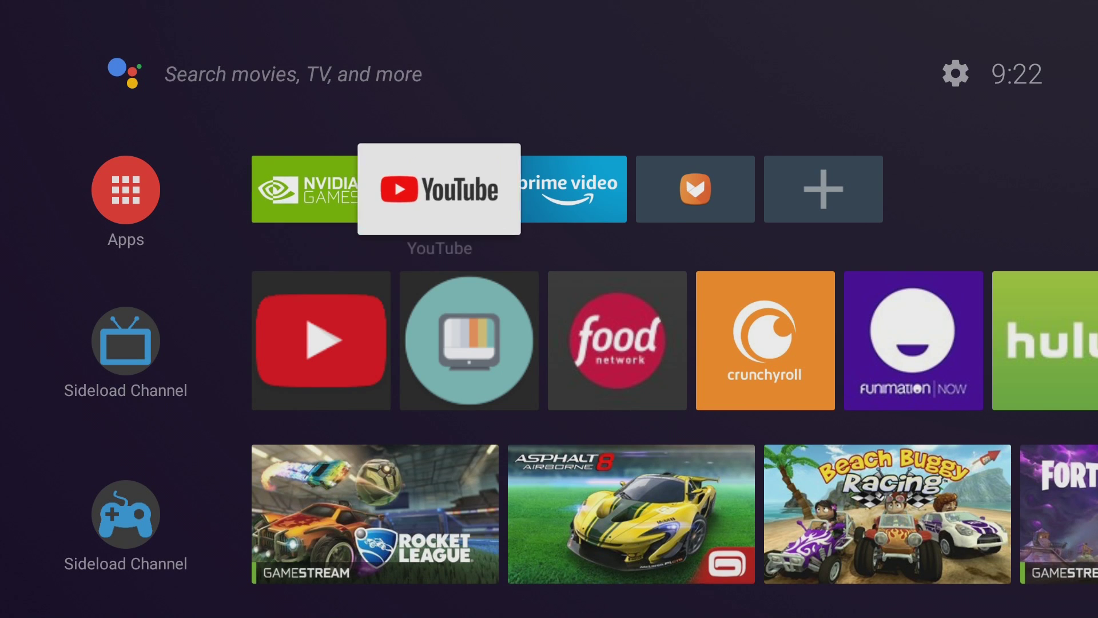
key("Up")
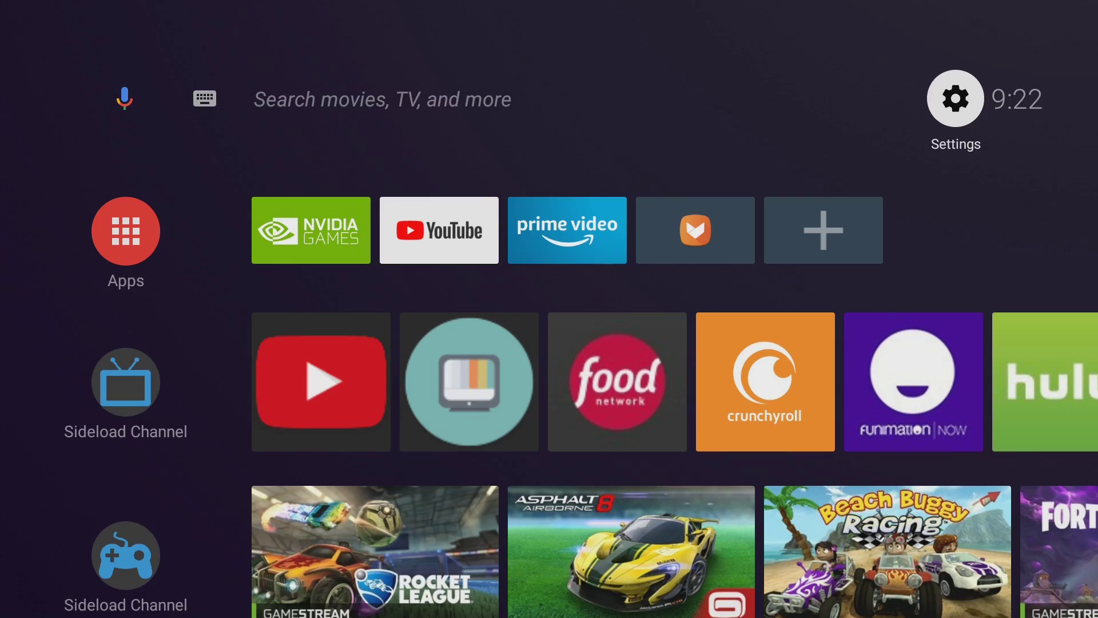
key("Left")
key("Down")
key("Down")
key("Down")
key("Down")
key("Down")
key("Down")
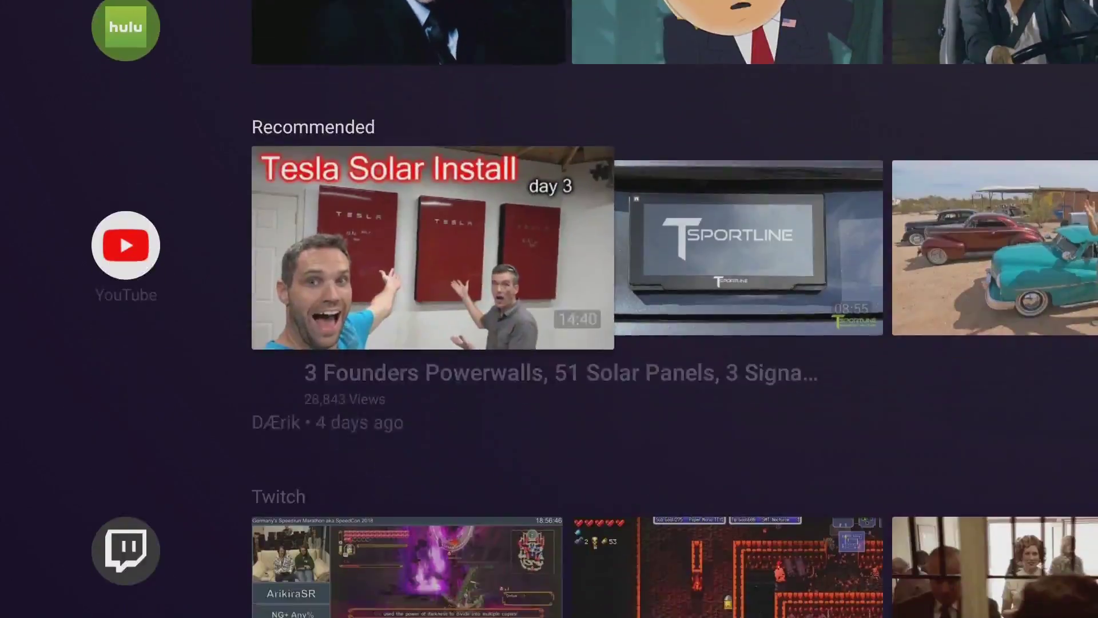
key("Down")
key("Down")
key("Up")
key("Up")
key("Up")
key("Up")
key("Up")
key("Up")
key("Up")
key("Up")
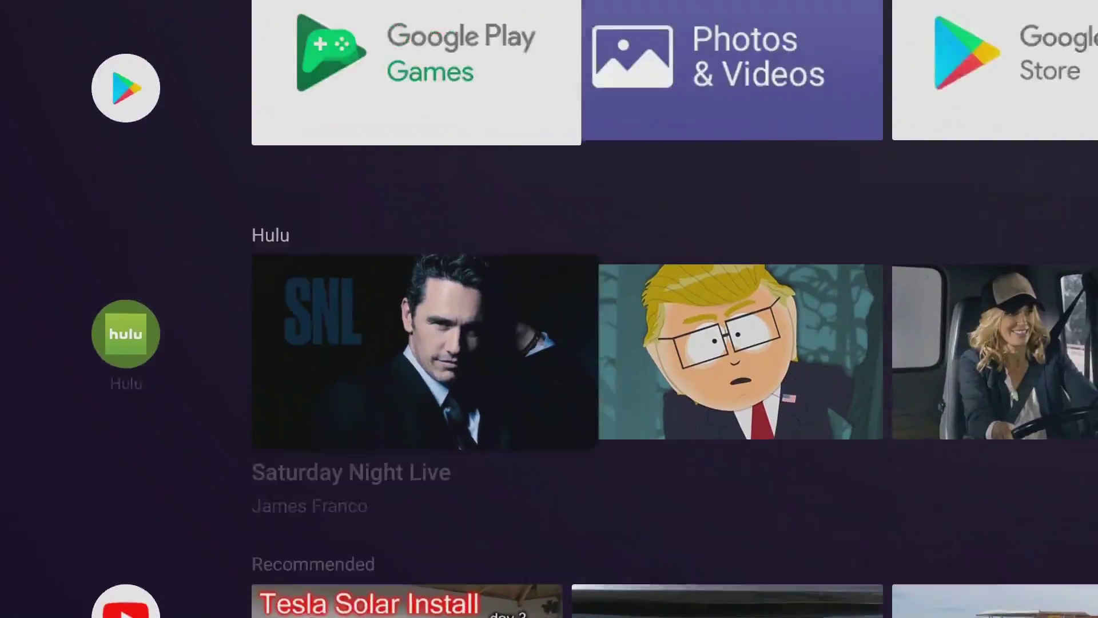
key("Up")
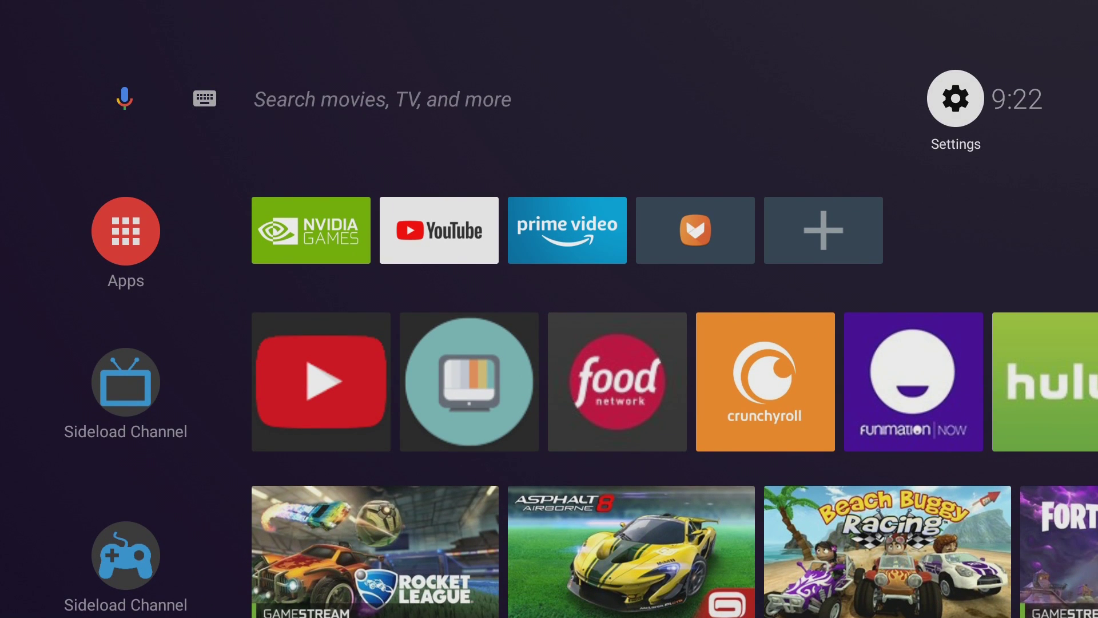
Step: In Storage & reset, erase the WD USB drive and format it as removable storage
key("Return")
key("Down")
key("Down")
key("Down")
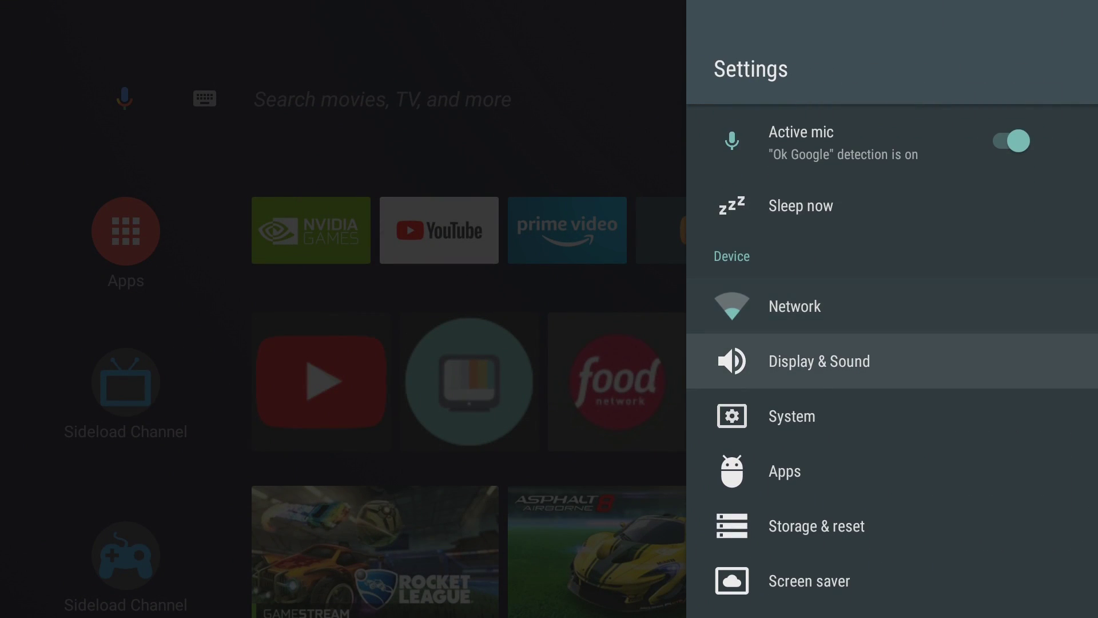
key("Down")
key("Down")
key("Down")
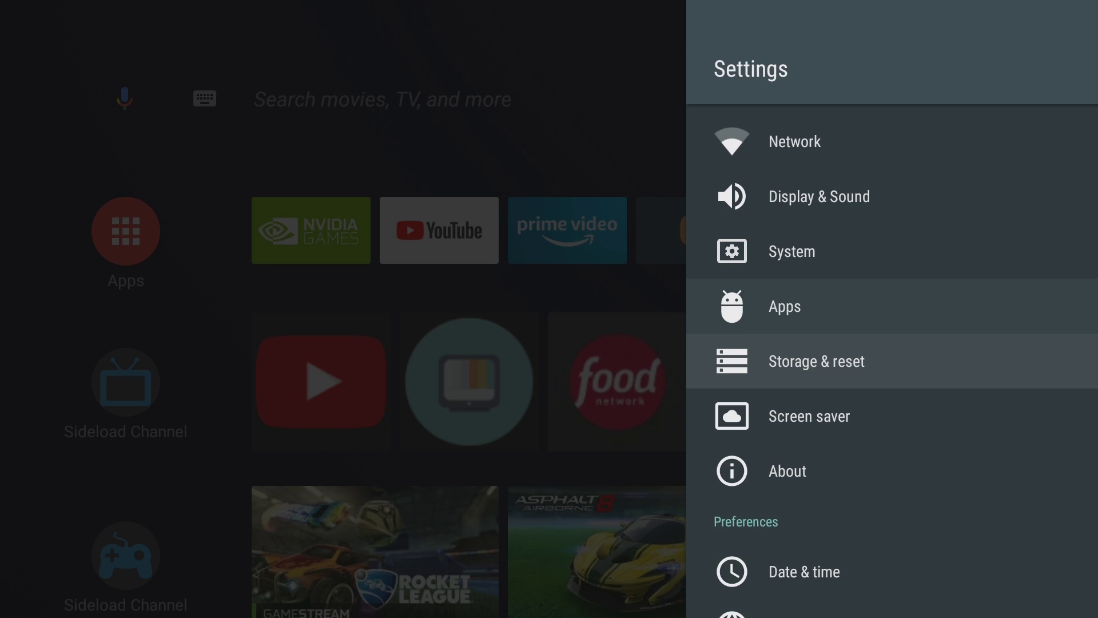
key("Return")
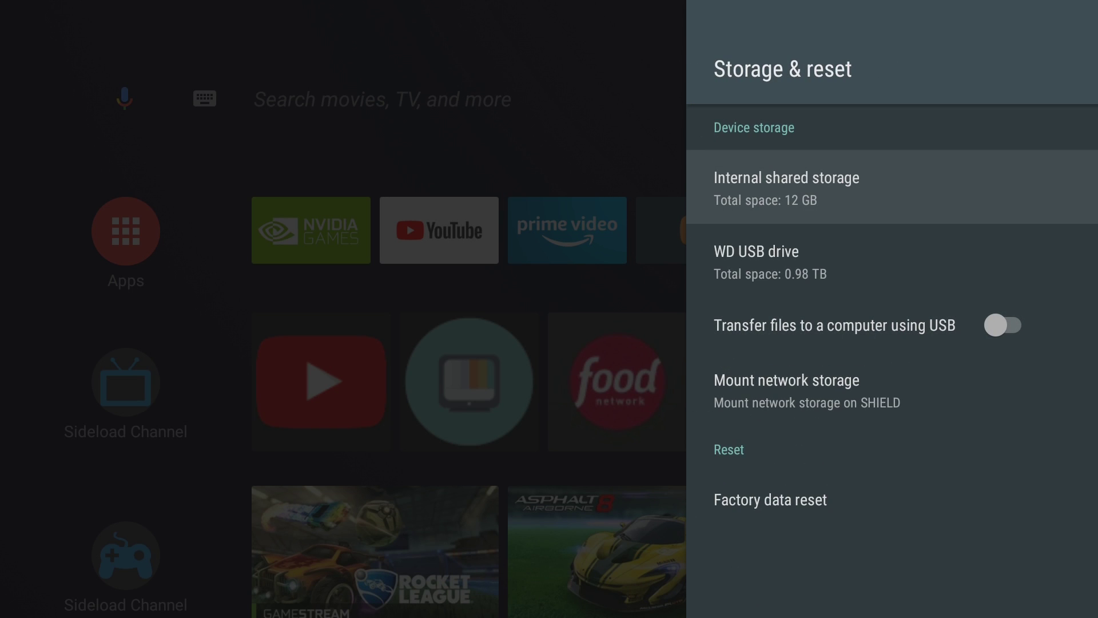
key("Down")
key("Return")
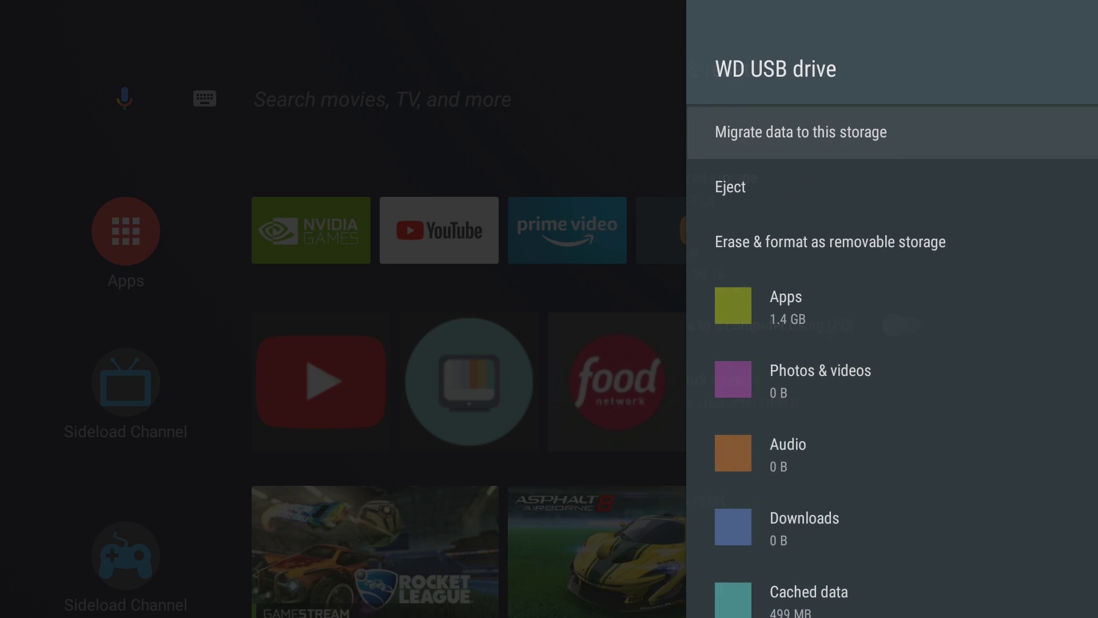
key("Down")
key("Down")
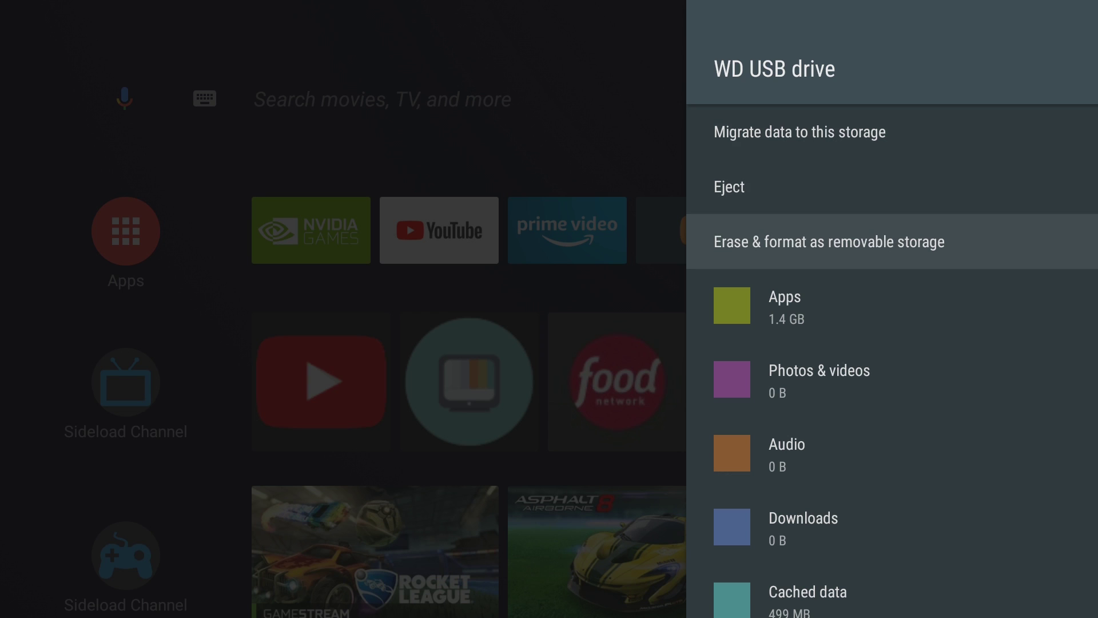
key("Up")
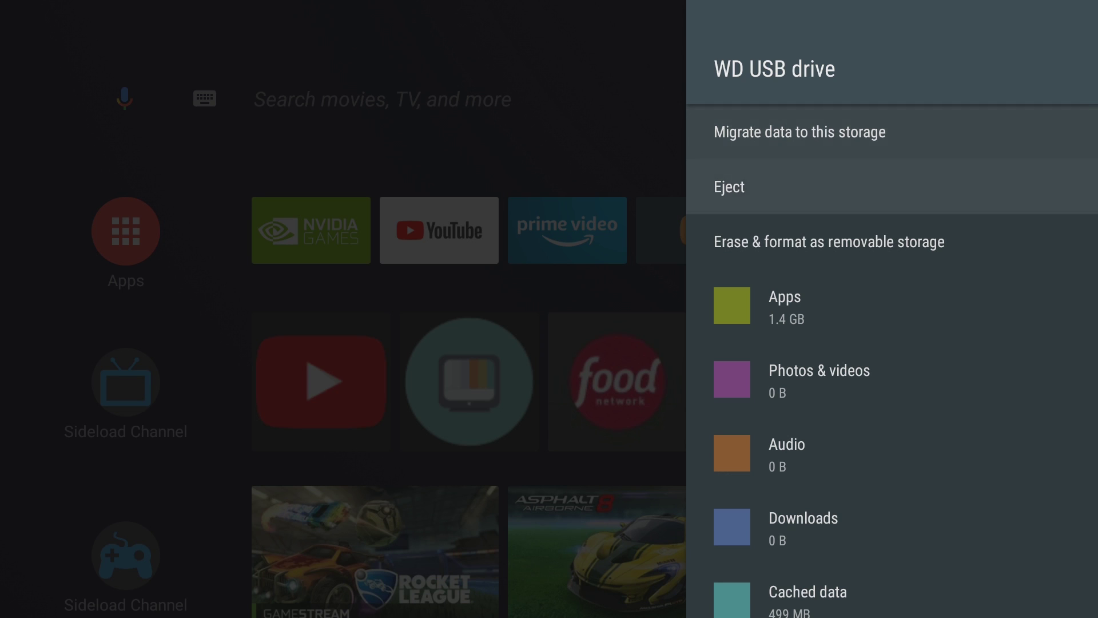
key("Down")
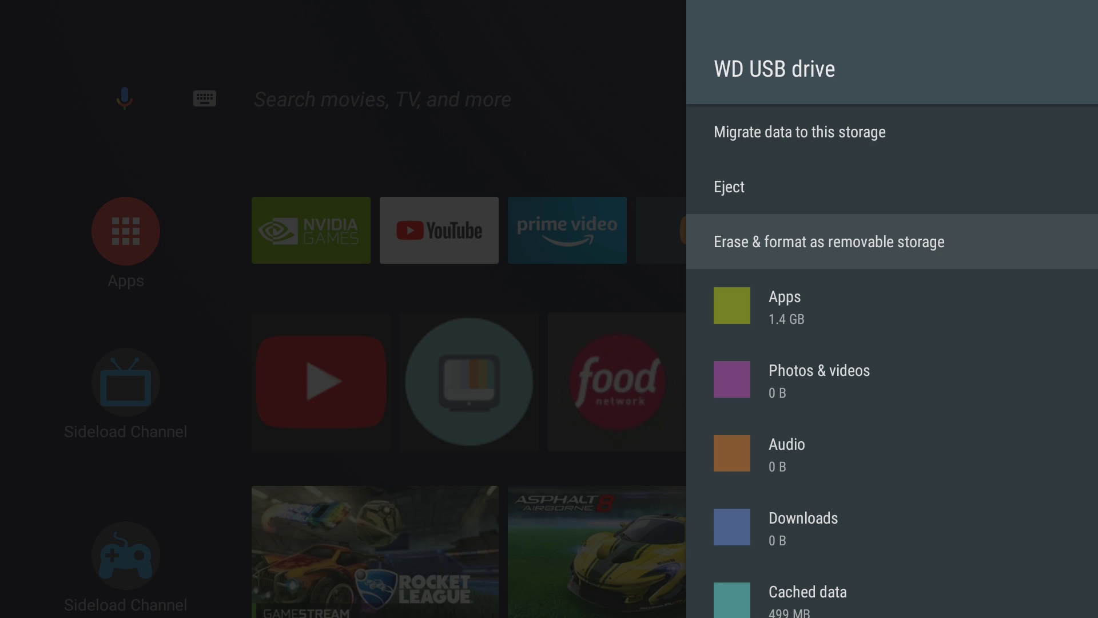
key("Return")
key("Down")
key("Down")
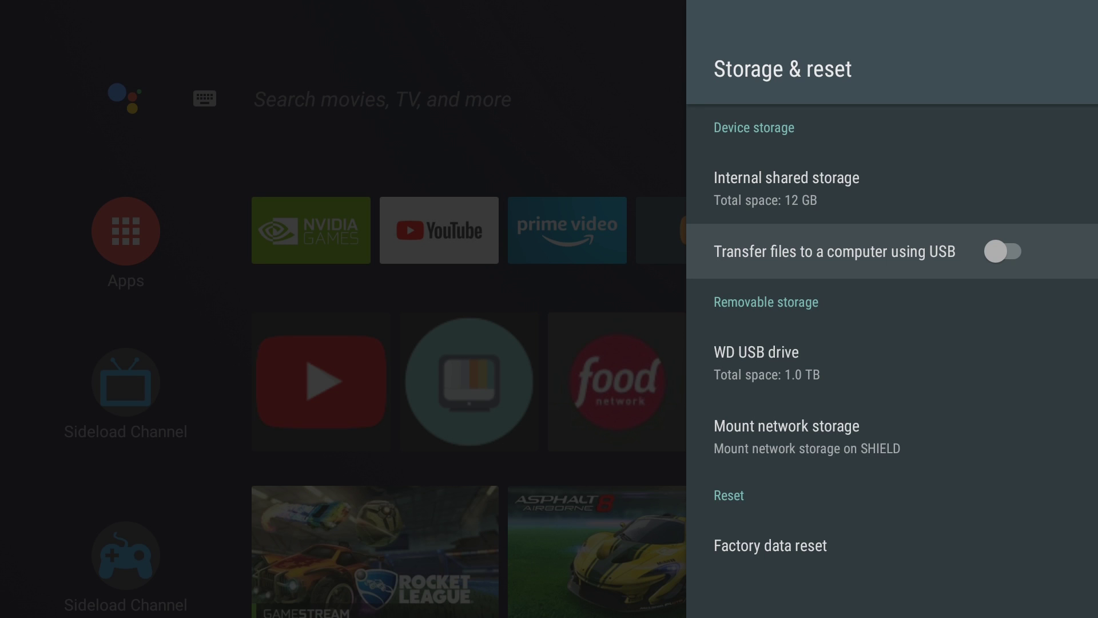
Step: Run Factory data reset from Storage & reset, choosing Erase everything and confirming
left_click(892, 360)
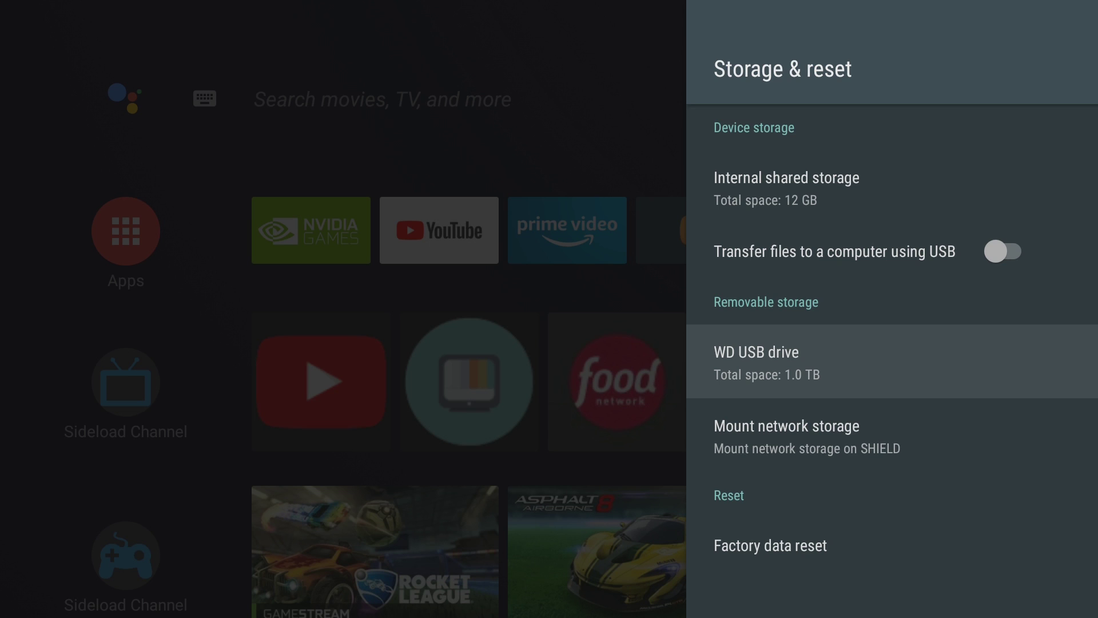
left_click(892, 435)
left_click(892, 545)
left_click(892, 545)
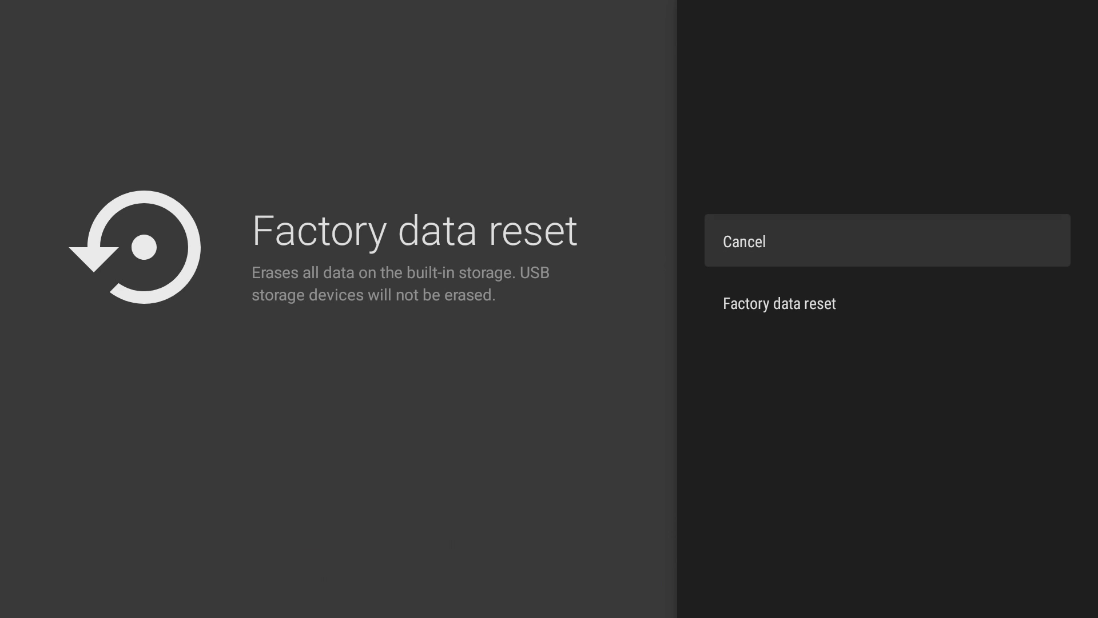
key("Down")
key("Return")
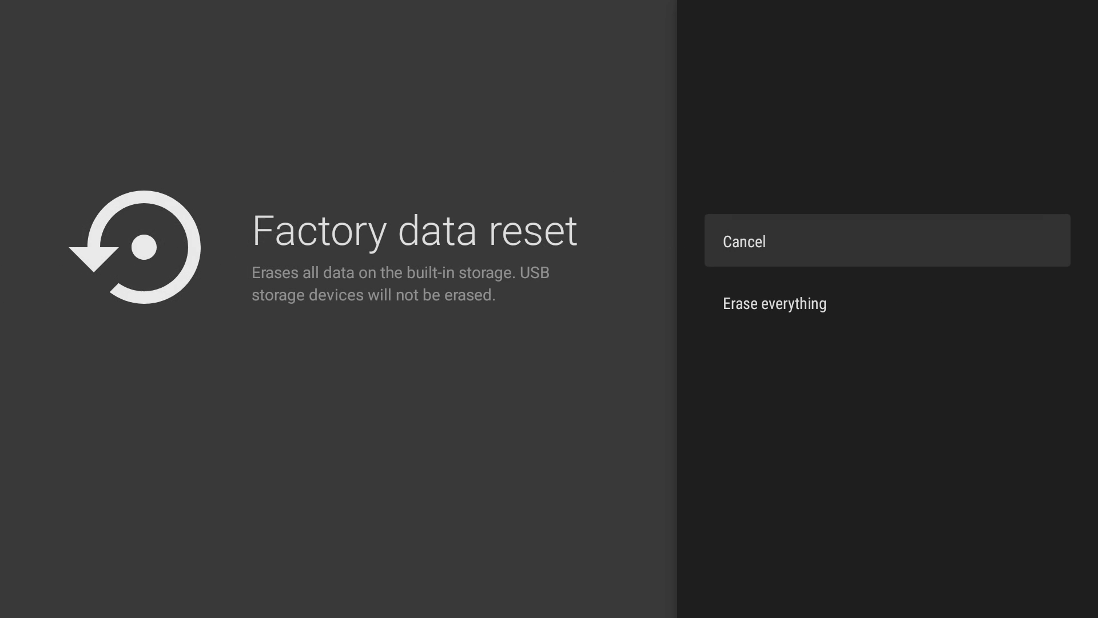
key("Down")
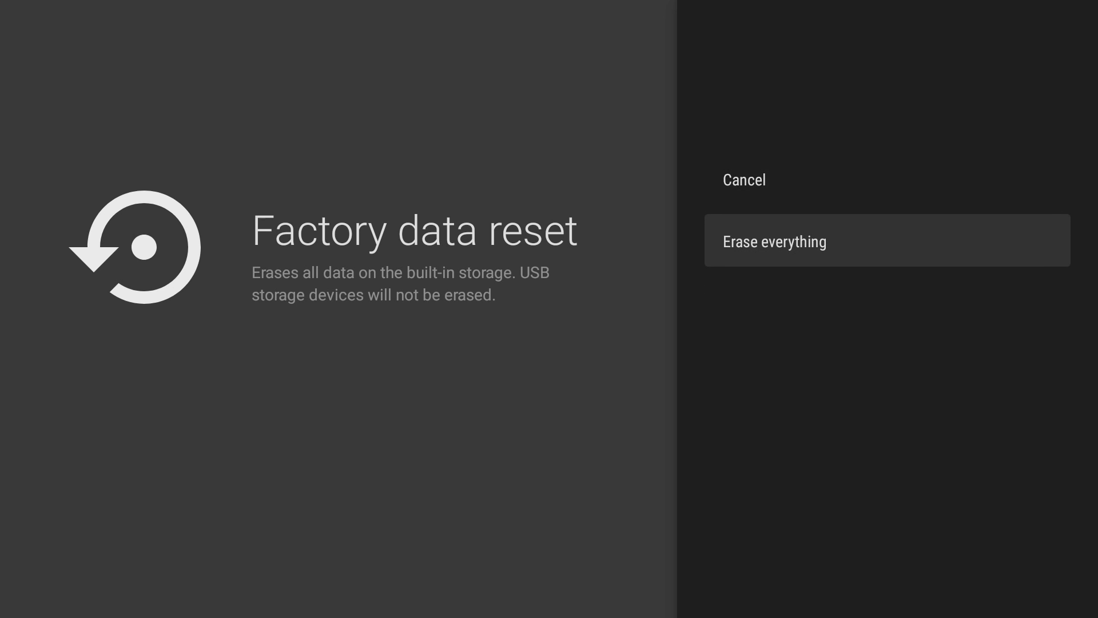
key("Return")
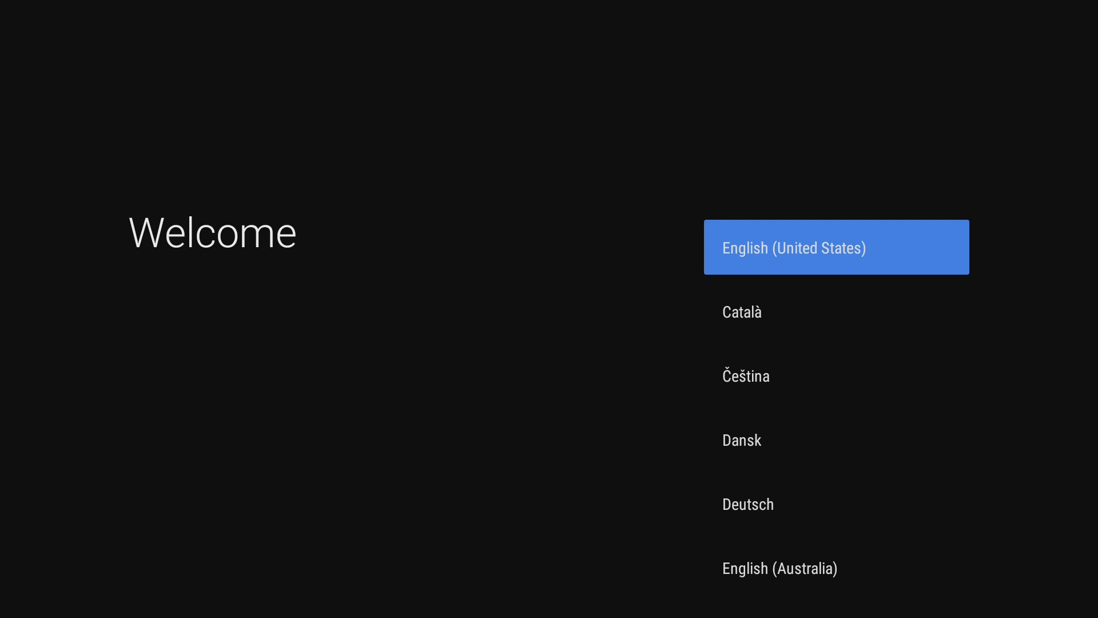
Step: Begin setup with the paired remote, connect the Google account via phone, and accept the terms
key("Return")
key("Return")
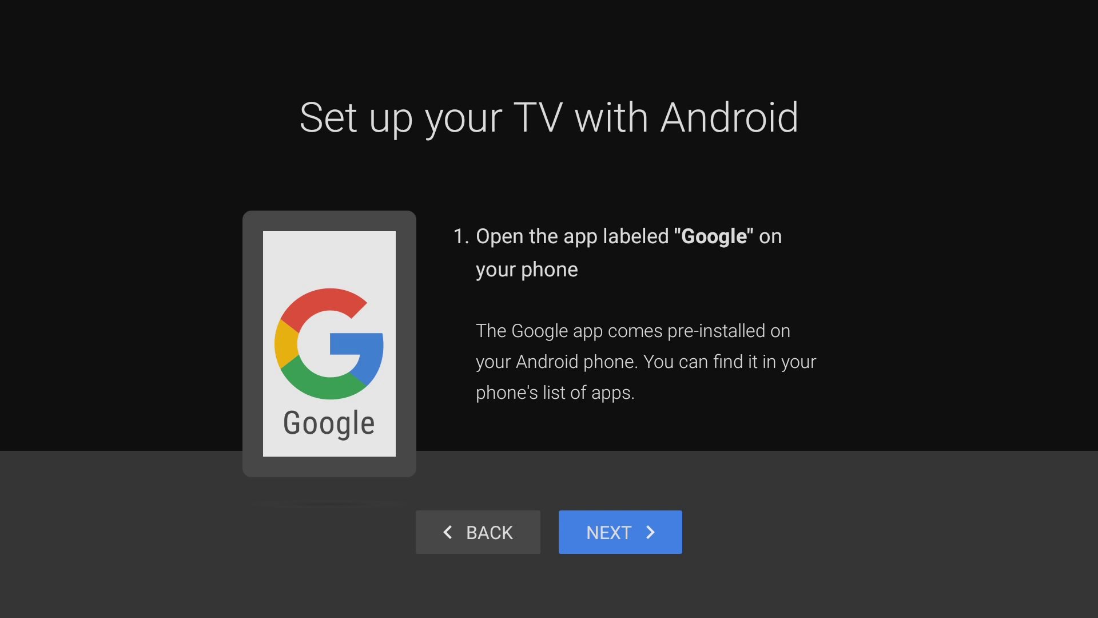
key("Return")
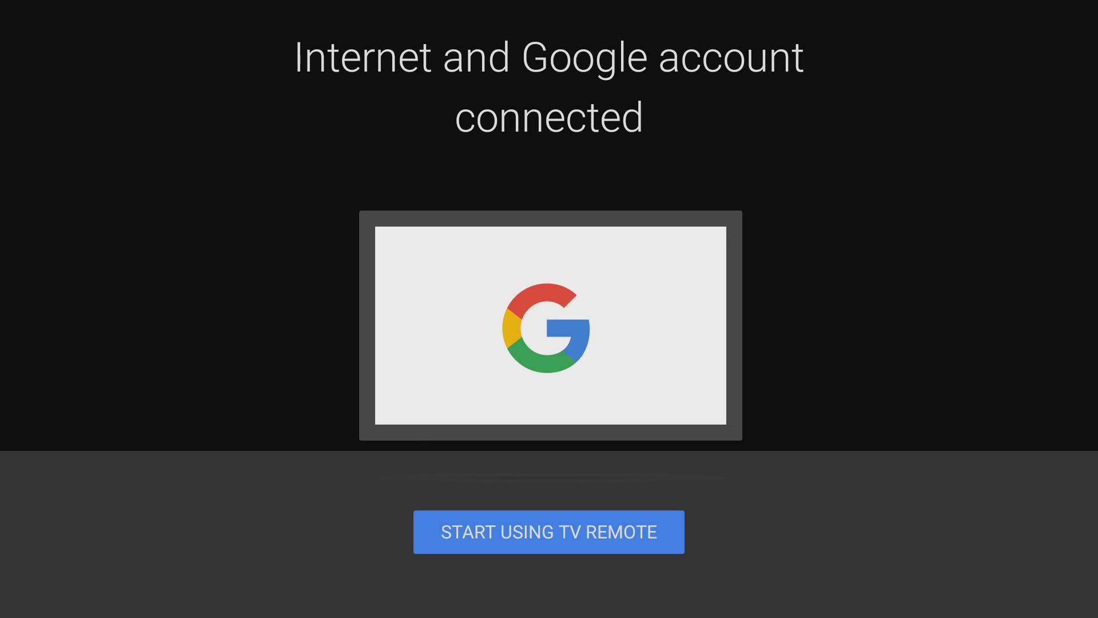
key("Return")
key("Return")
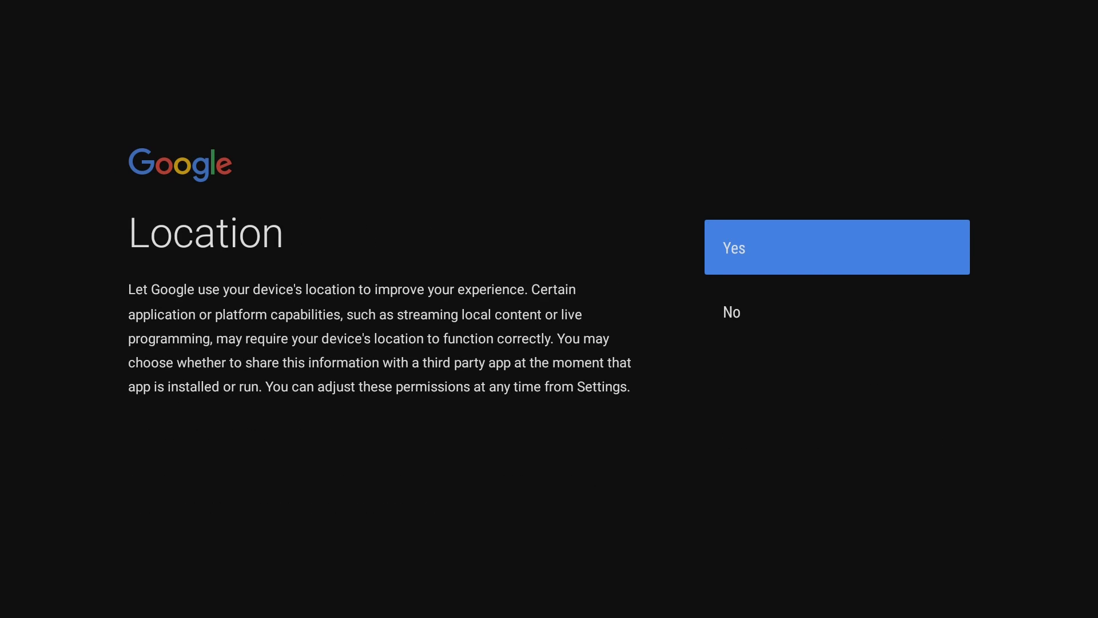
Step: Decline location and usage sharing, join Rewards, keep the name SHIELD, and advance the intro slides
key("Return")
key("Right")
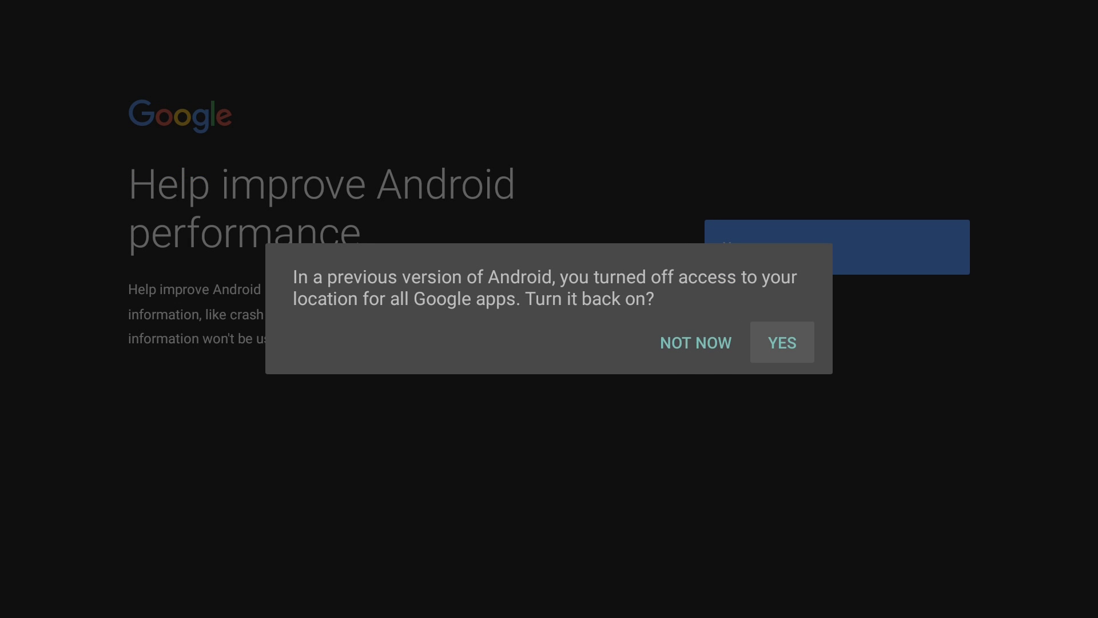
key("Left")
key("Return")
key("Down")
key("Return")
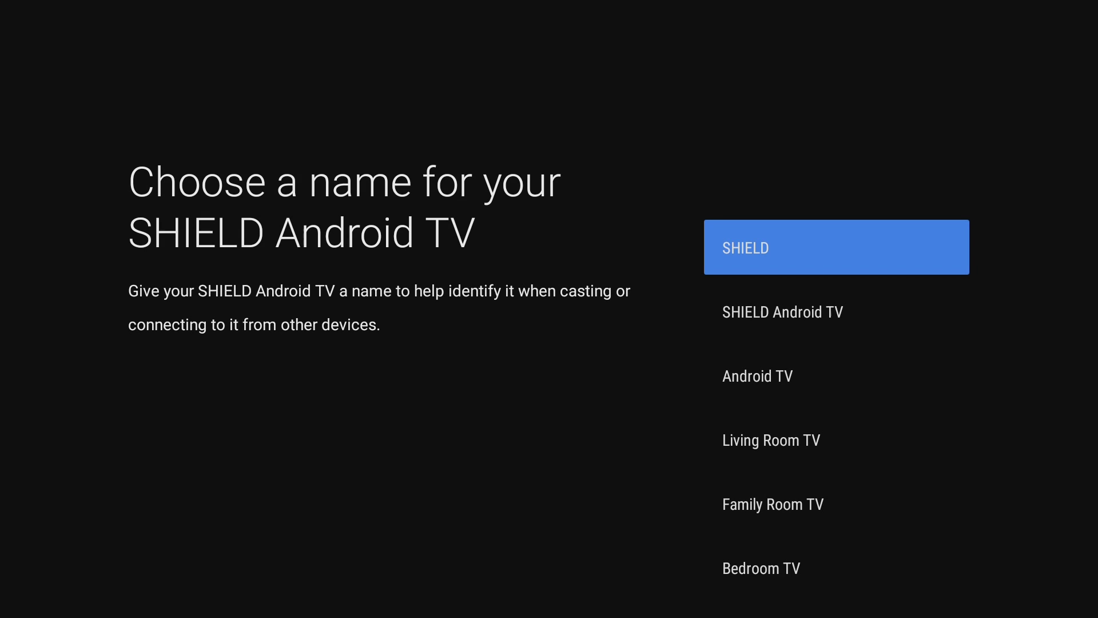
key("Return")
key("Return")
key("Down")
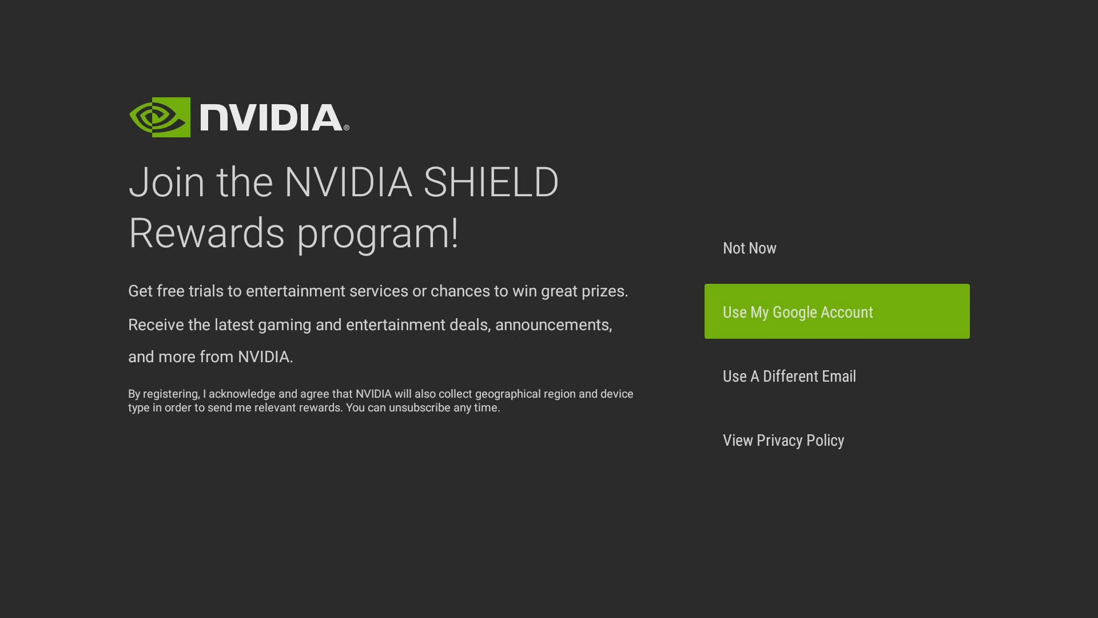
key("Return")
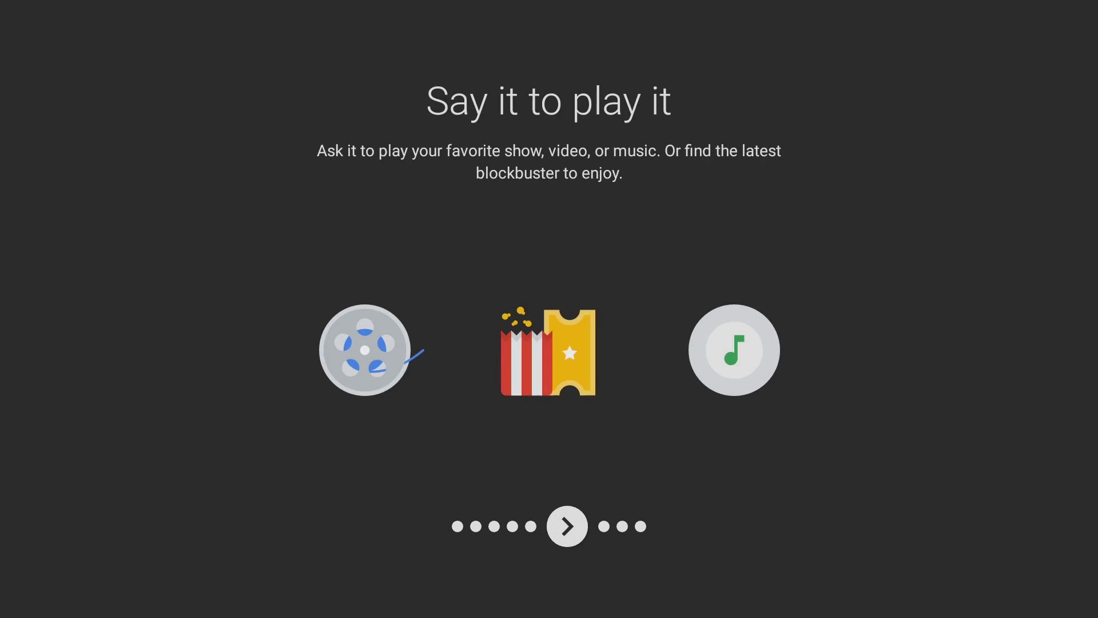
key("Return")
key("Return")
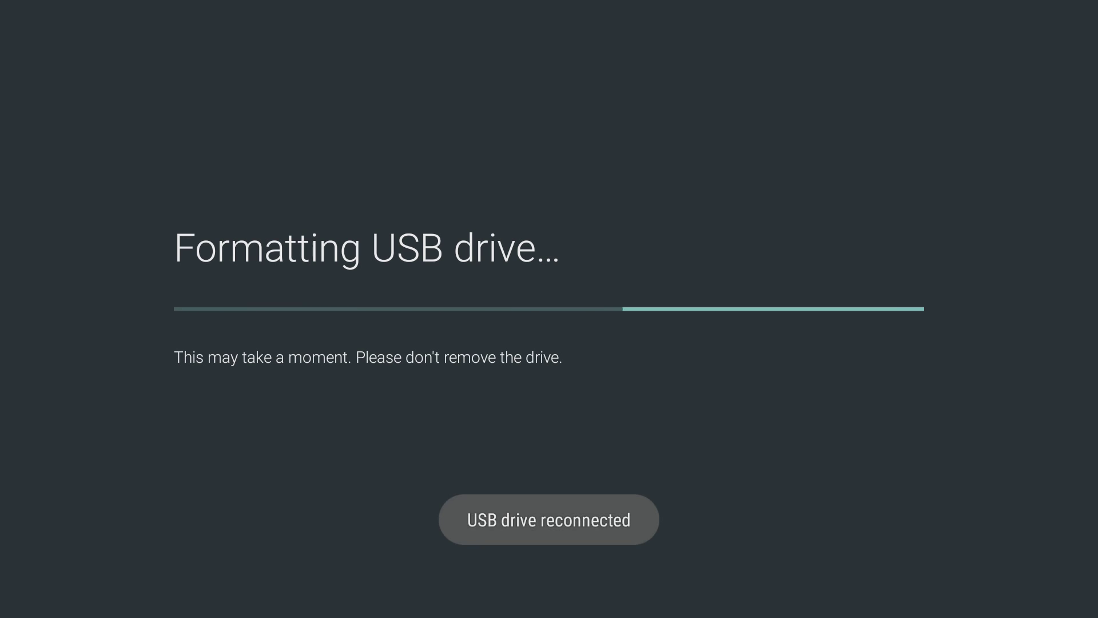
Step: Move data to the formatted WD USB drive, then return home and scroll to the Recommended music row
key("Return")
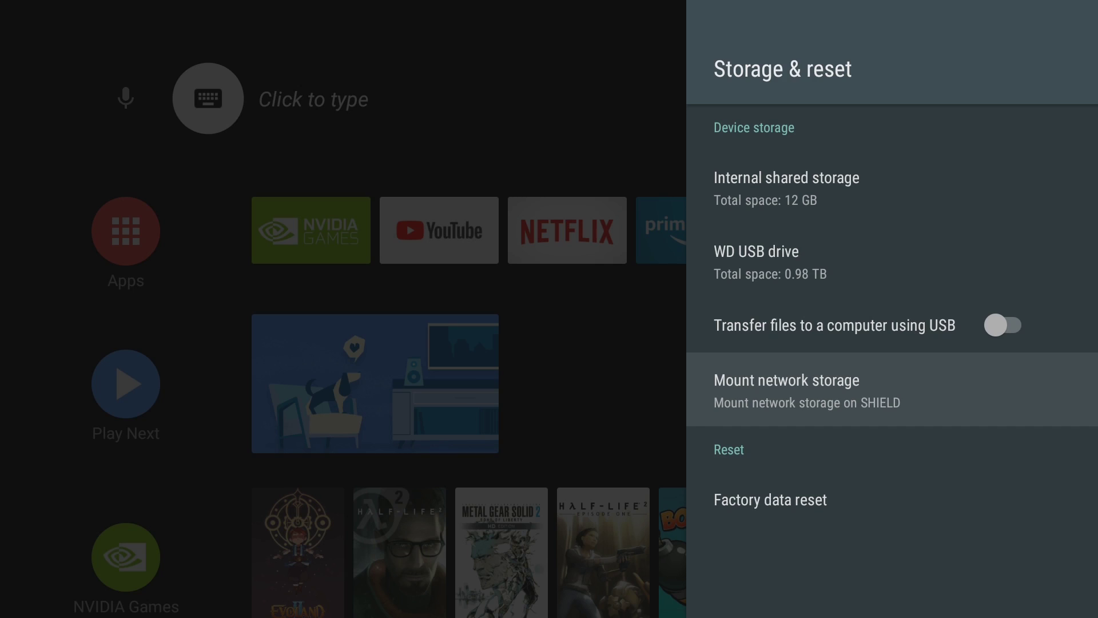
key("Escape")
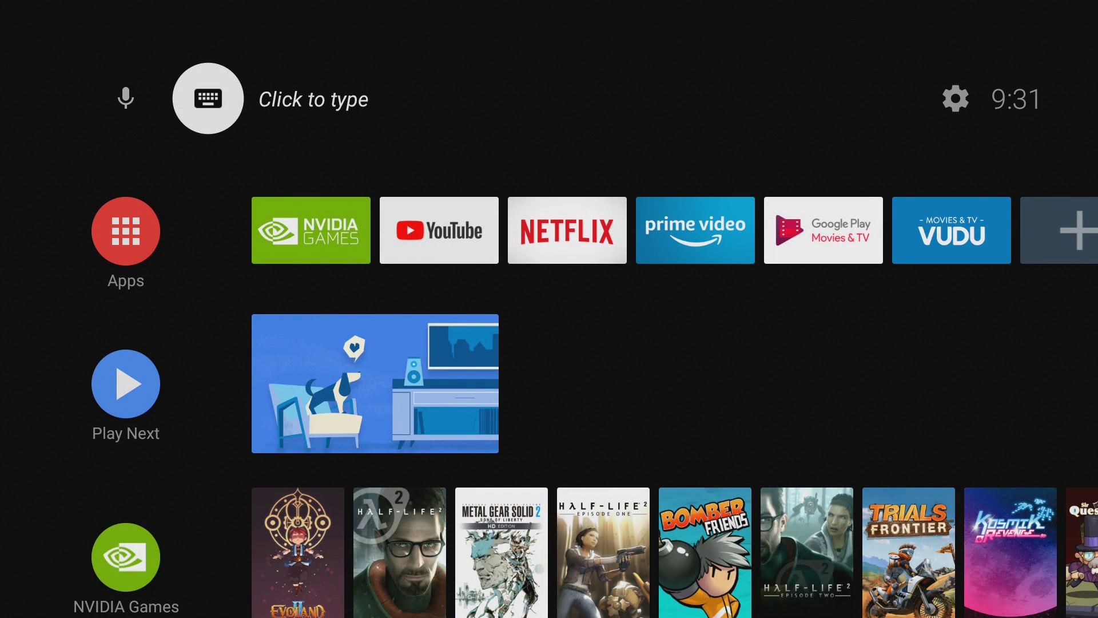
key("Down")
key("Down")
key("Down")
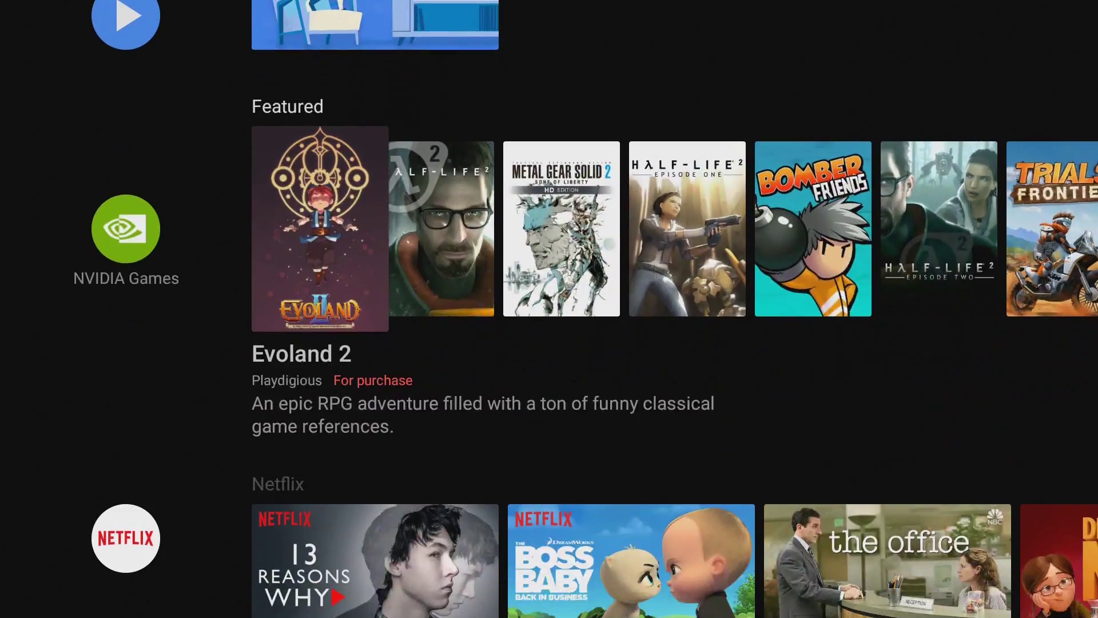
key("Down")
key("Down")
key("Down")
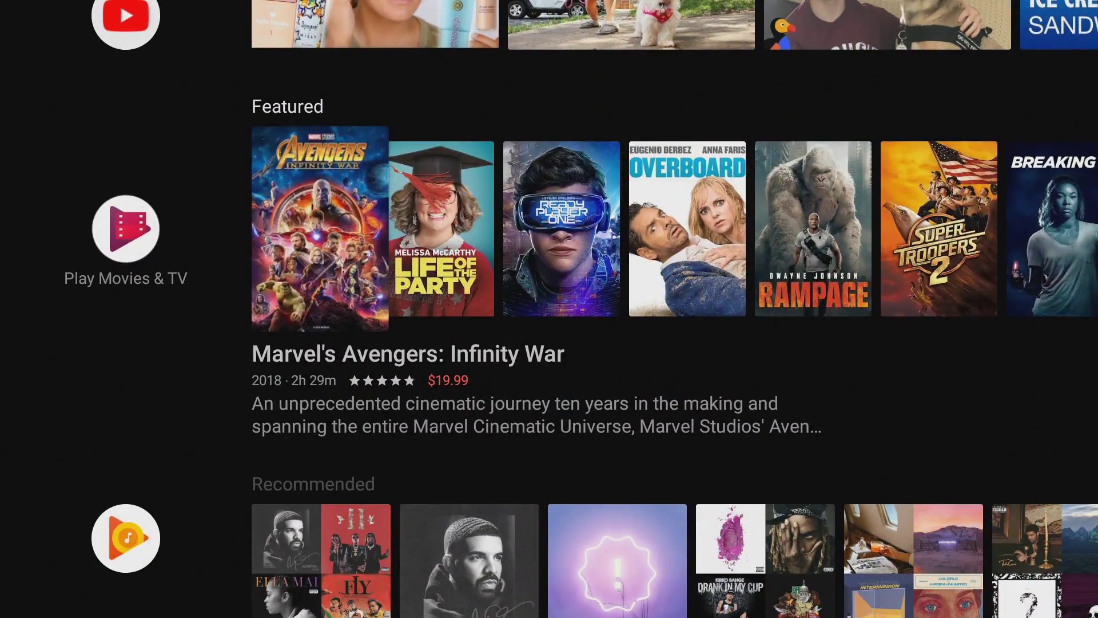
key("Down")
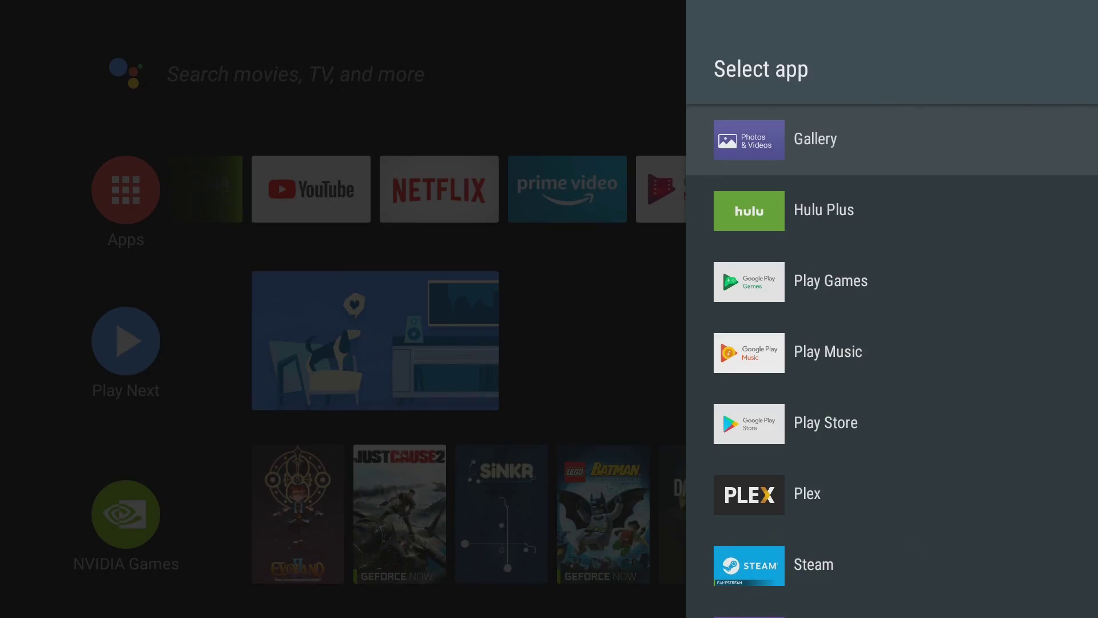
Step: From the top of the home screen, open the Apps screen and head toward Google Play Store
key("Return")
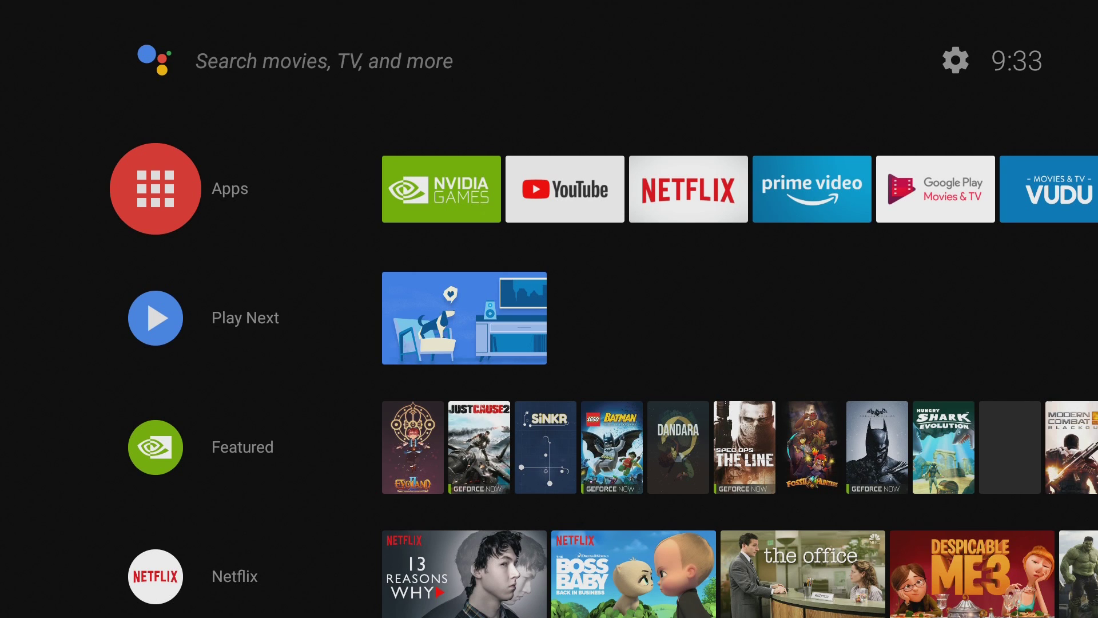
key("Return")
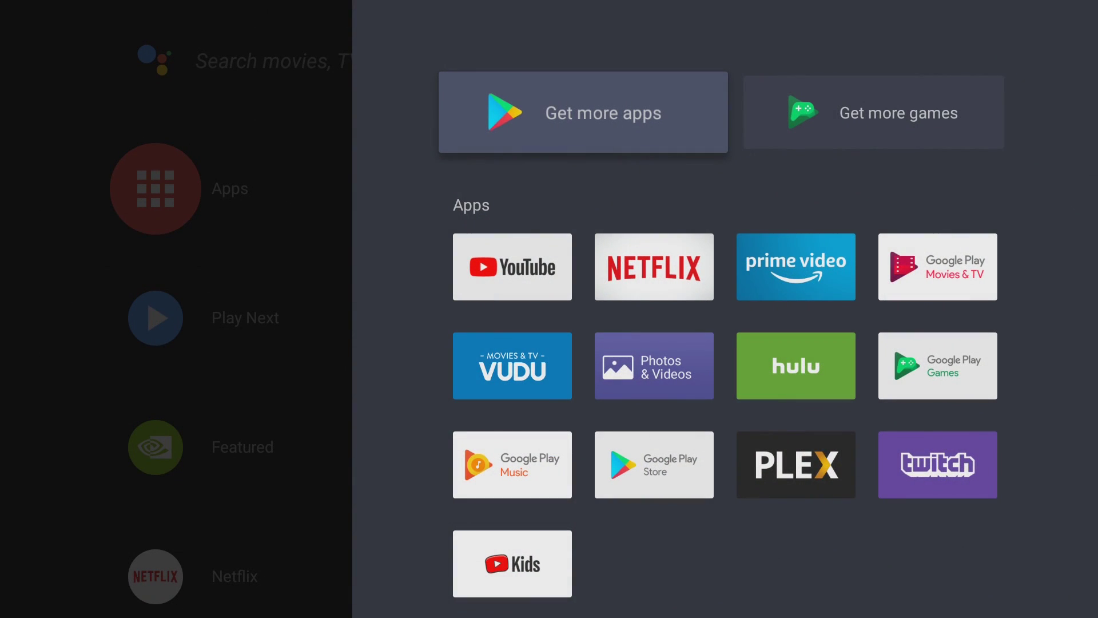
key("Down")
key("Down")
key("Down")
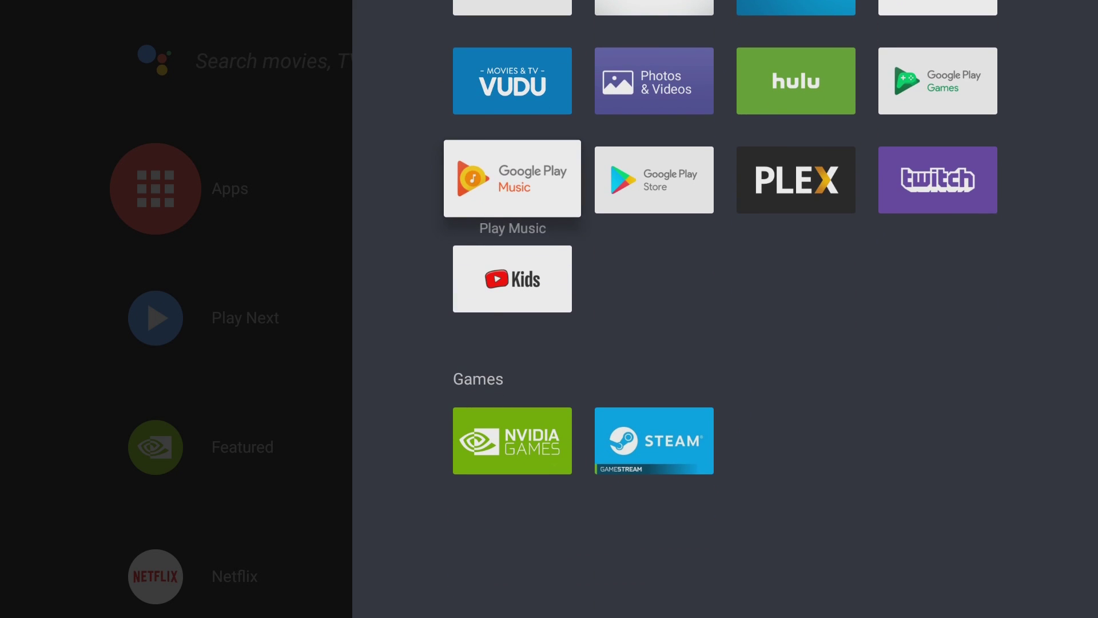
Step: In Google Play Store, install ES File Explorer, then browse the Sideload Channel launcher results
key("Right")
key("Return")
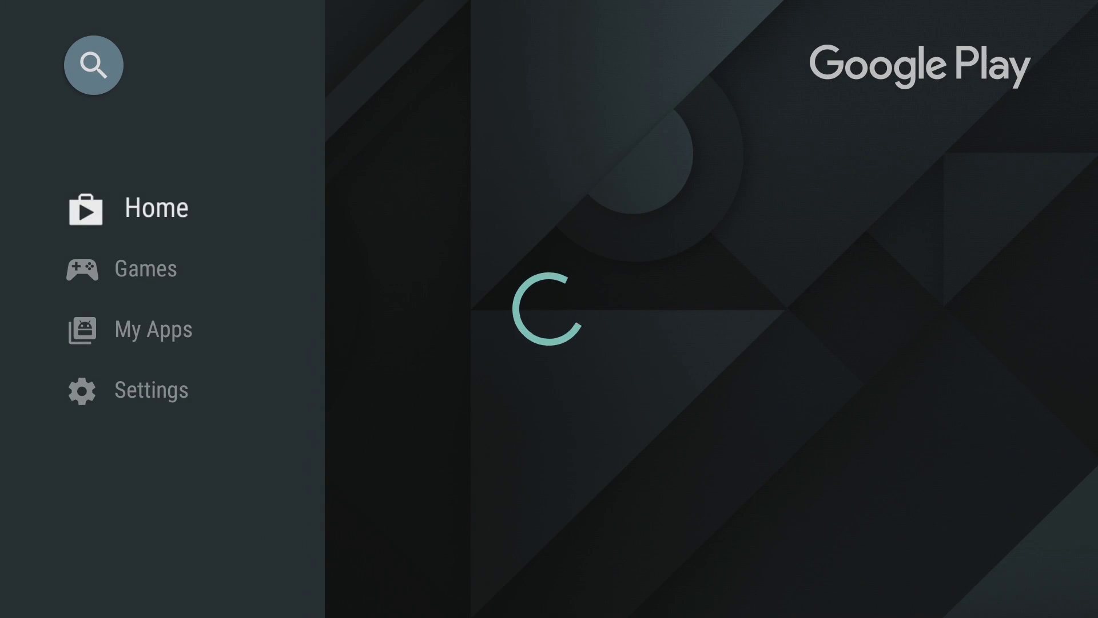
key("Right")
key("Right")
key("Right")
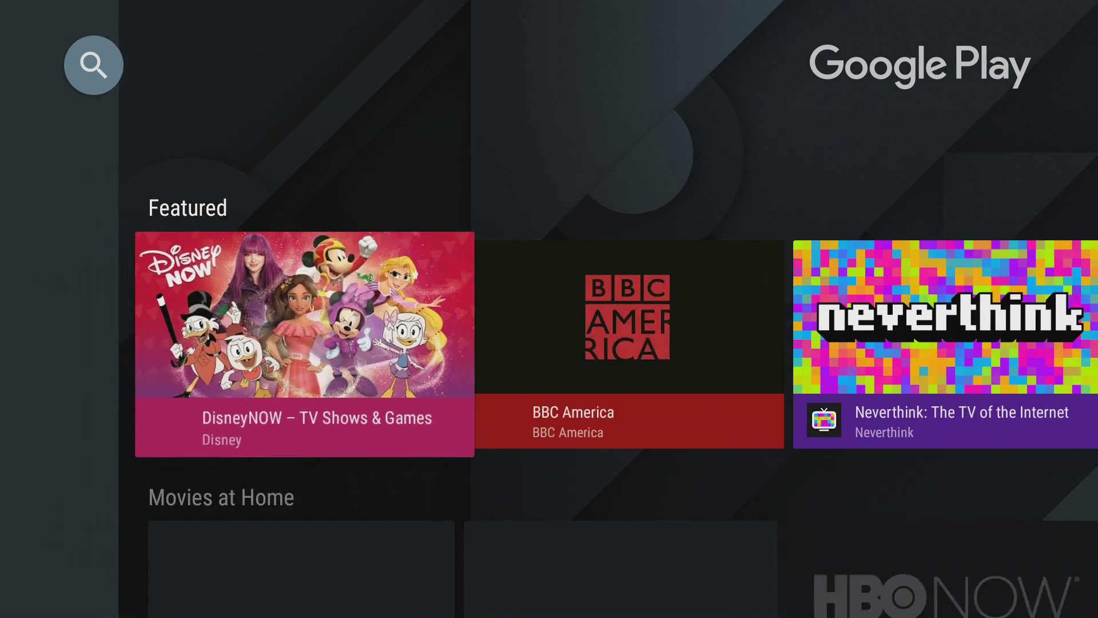
key("Left")
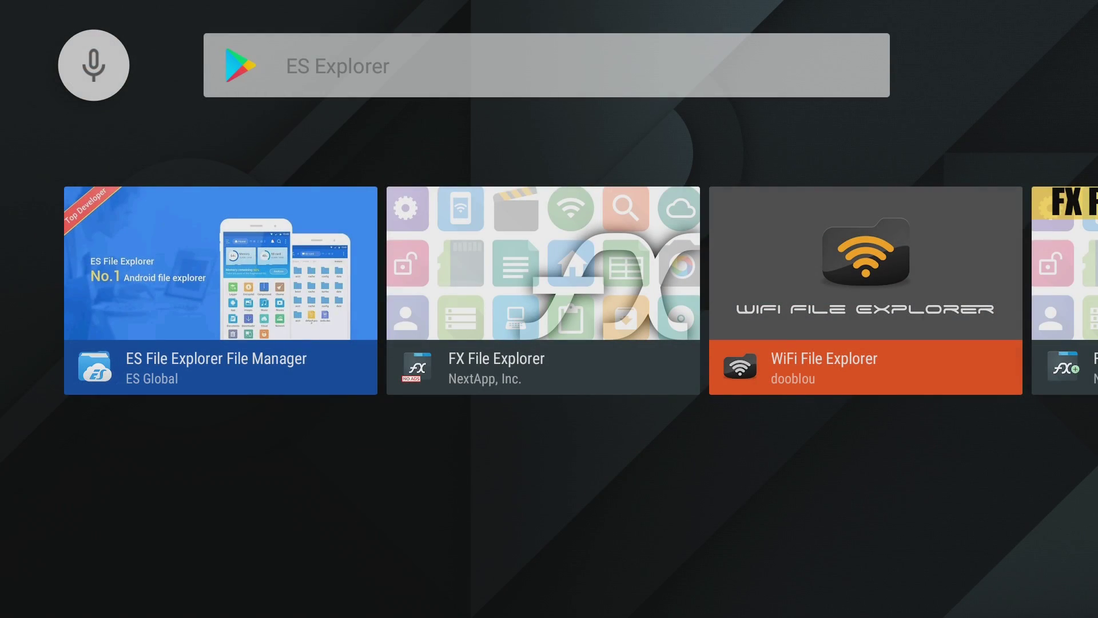
key("Down")
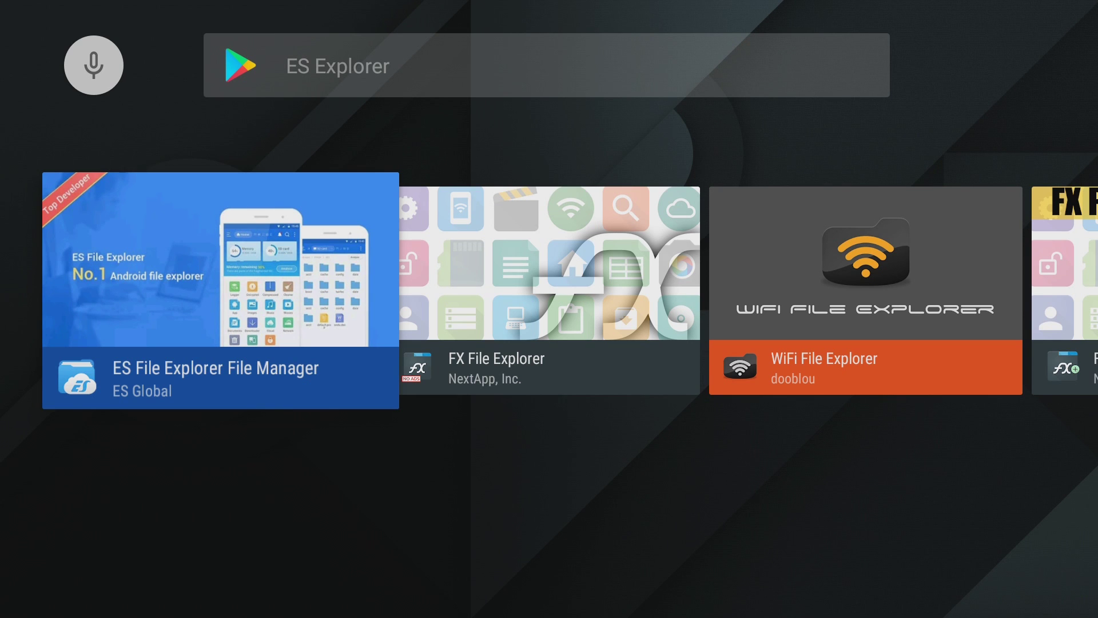
key("Return")
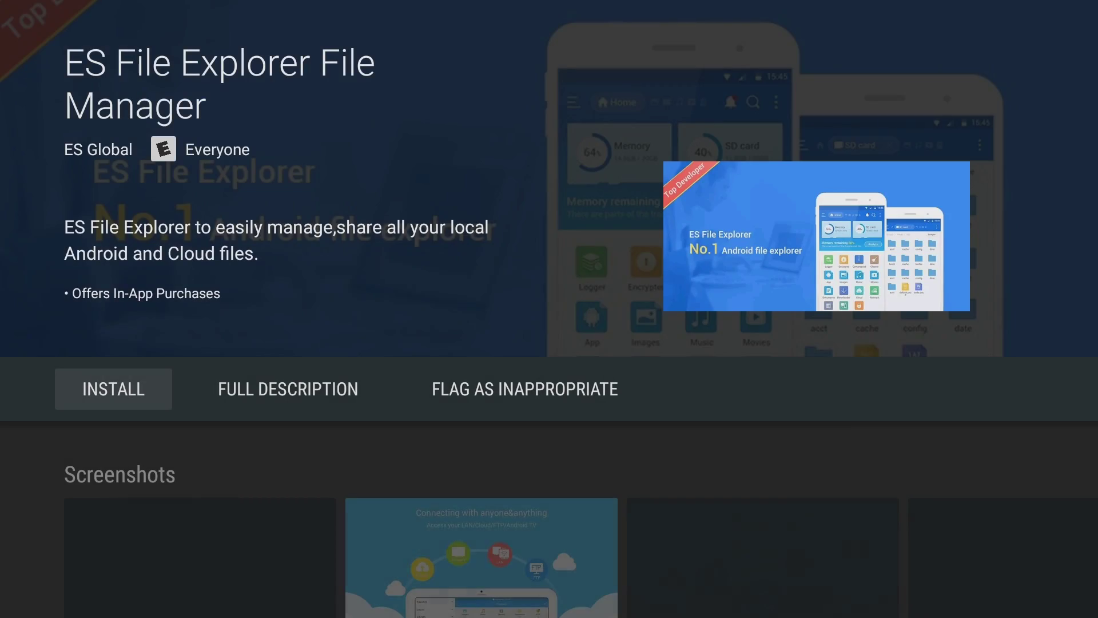
key("Return")
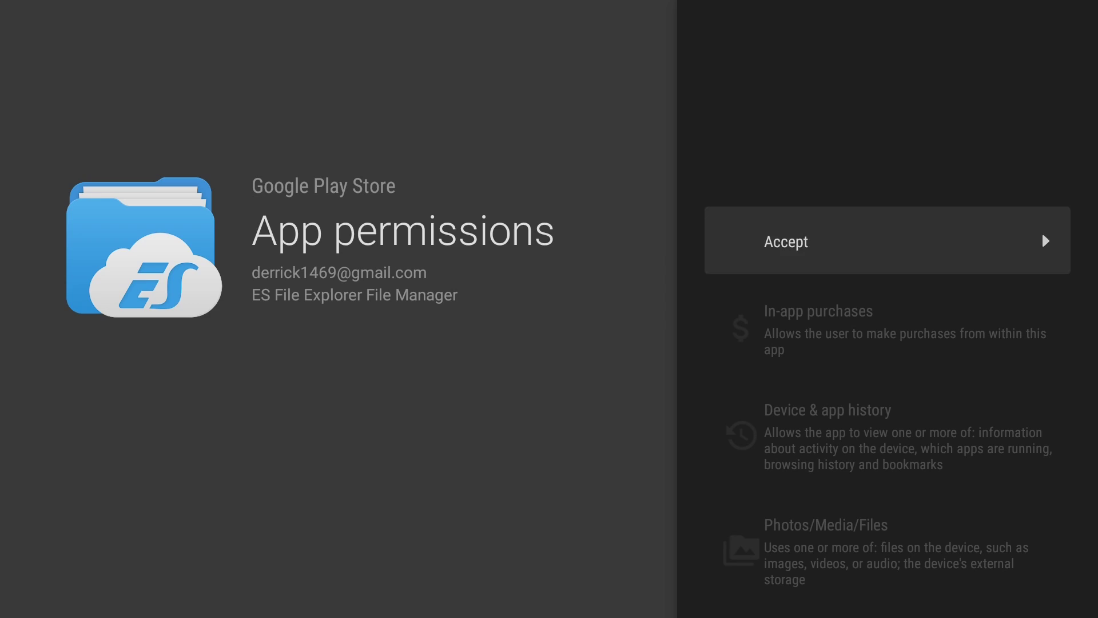
key("Return")
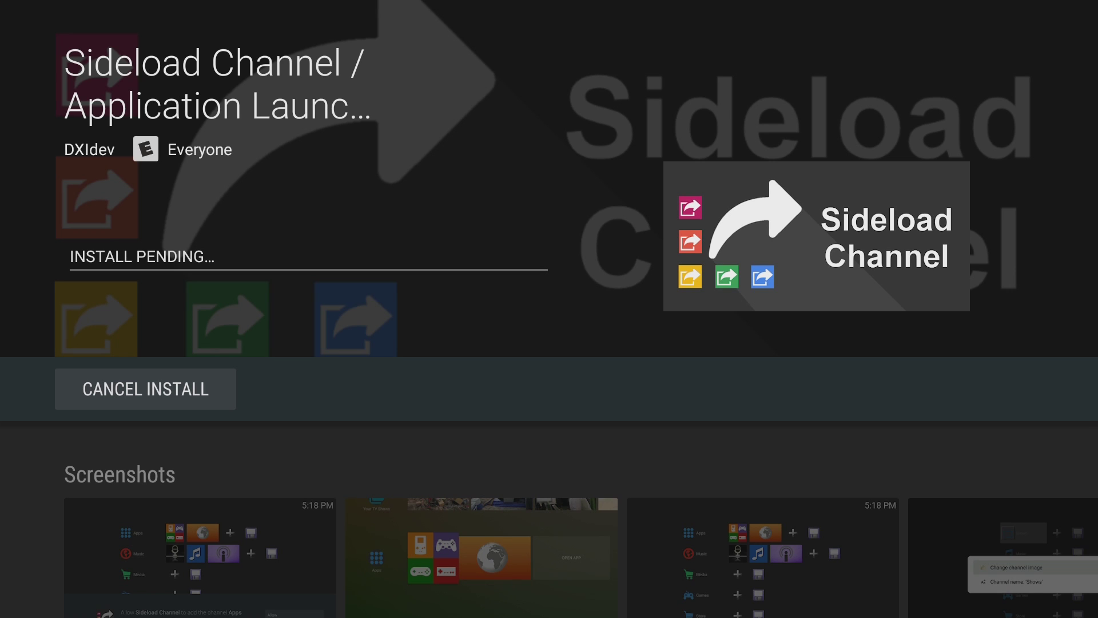
key("Escape")
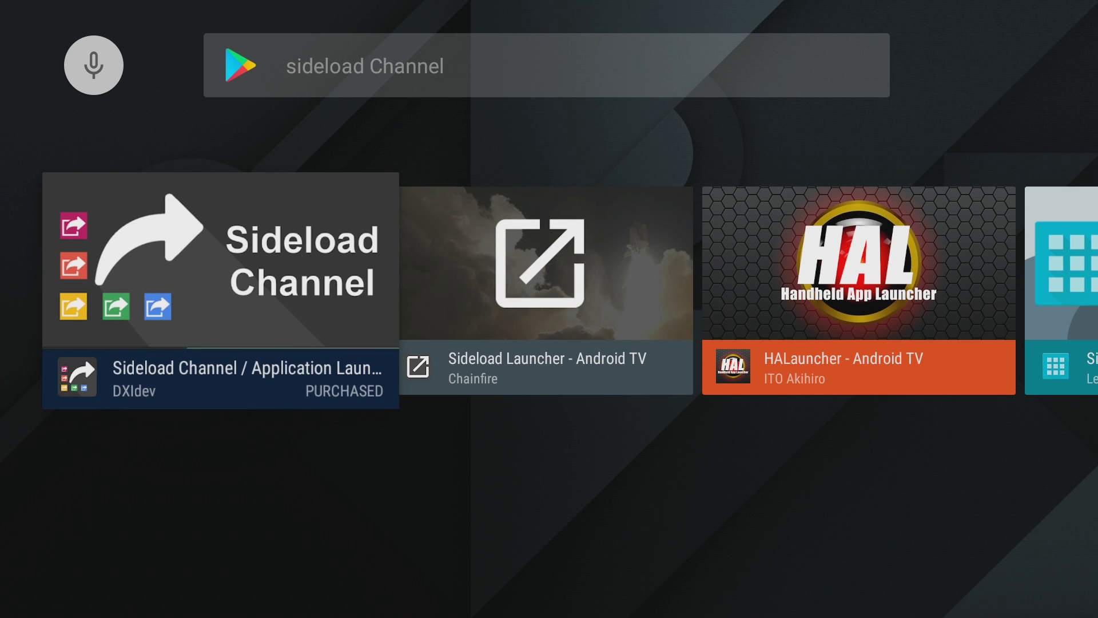
key("Right")
key("Right")
key("Right")
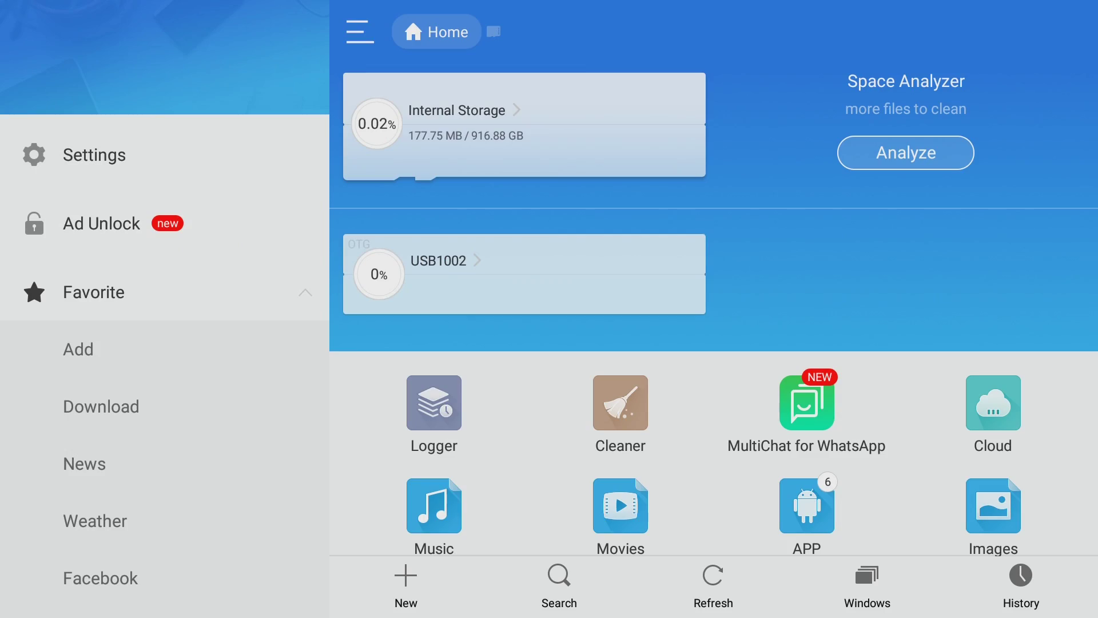
Step: Web-search 'droid admin' in ES File Explorer and open the 'Droid - Official Site' result
key("Down")
key("Down")
key("Down")
key("Down")
key("Down")
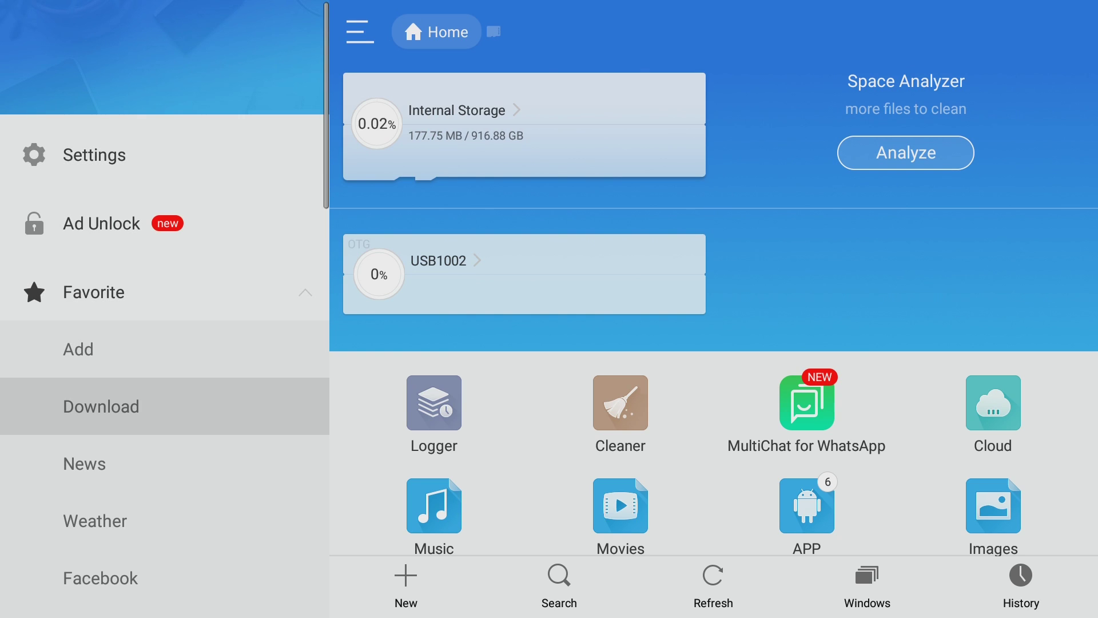
key("Down")
key("Down")
key("Down")
key("Down")
key("Down")
key("Down")
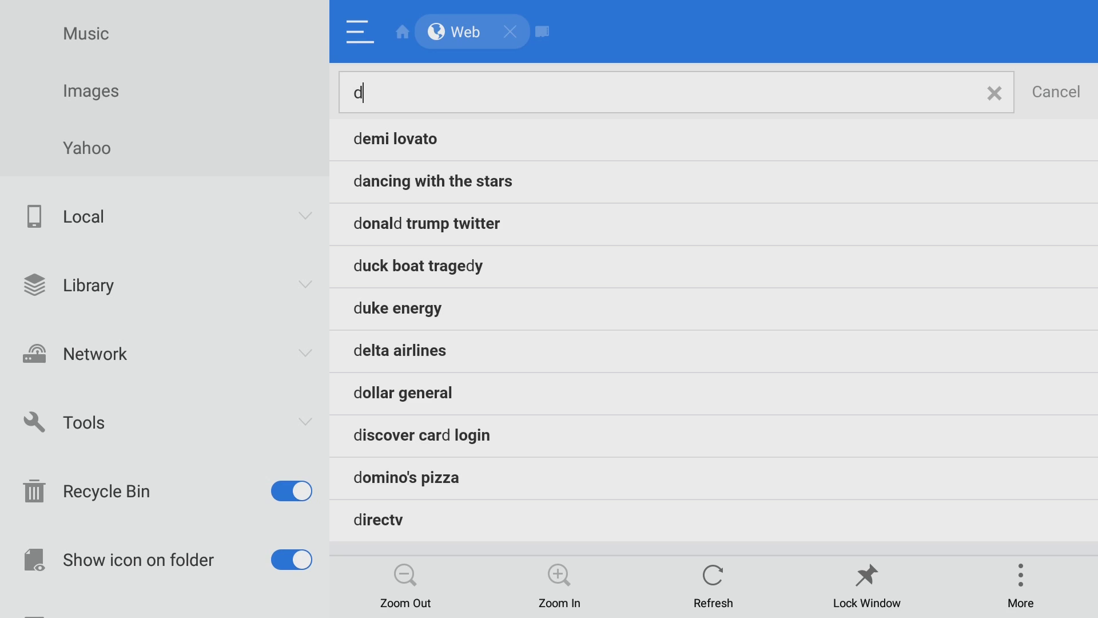
type("roid ")
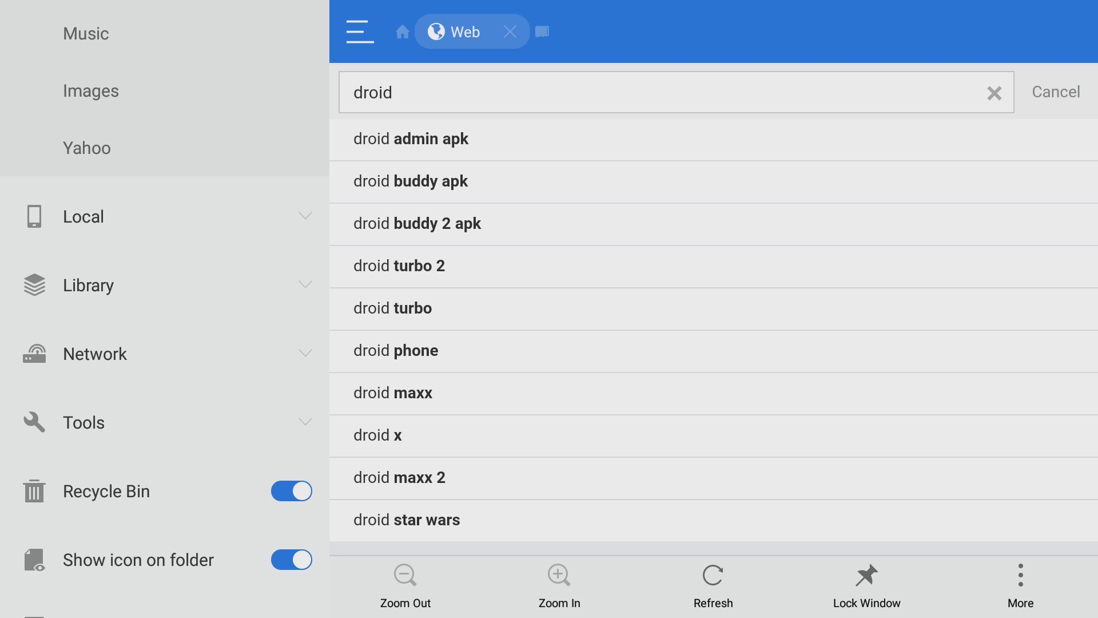
type("admin")
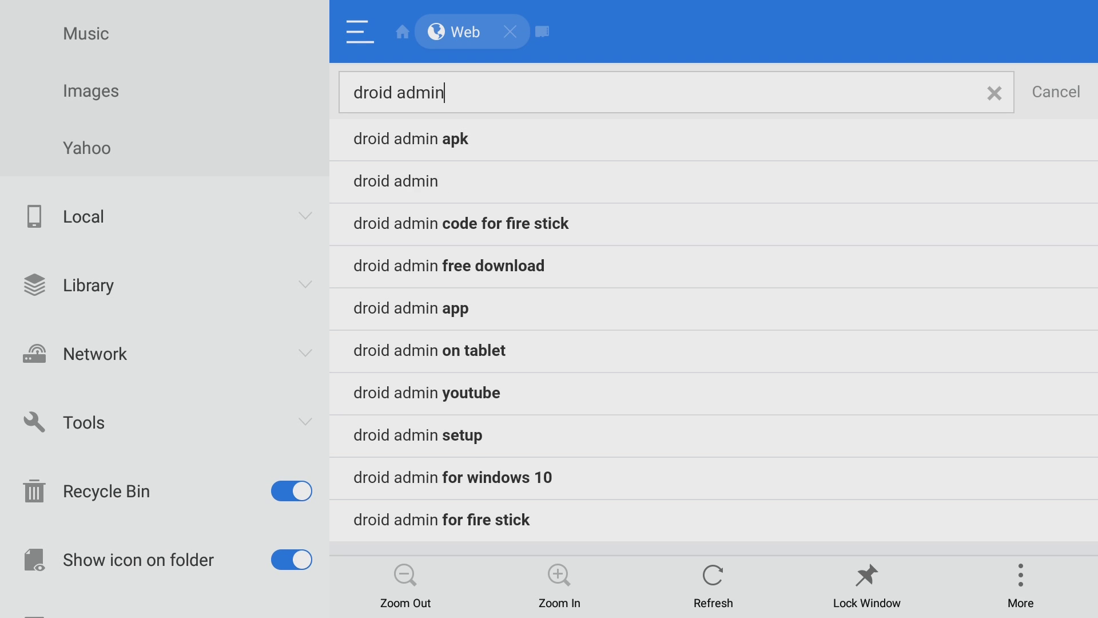
key("Return")
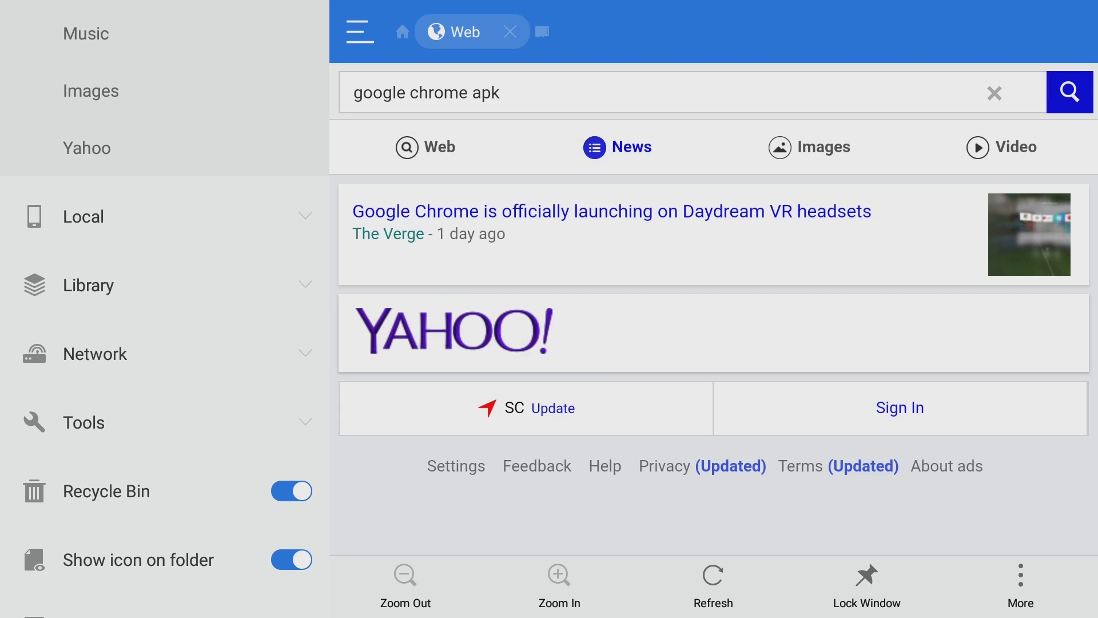
left_click(416, 146)
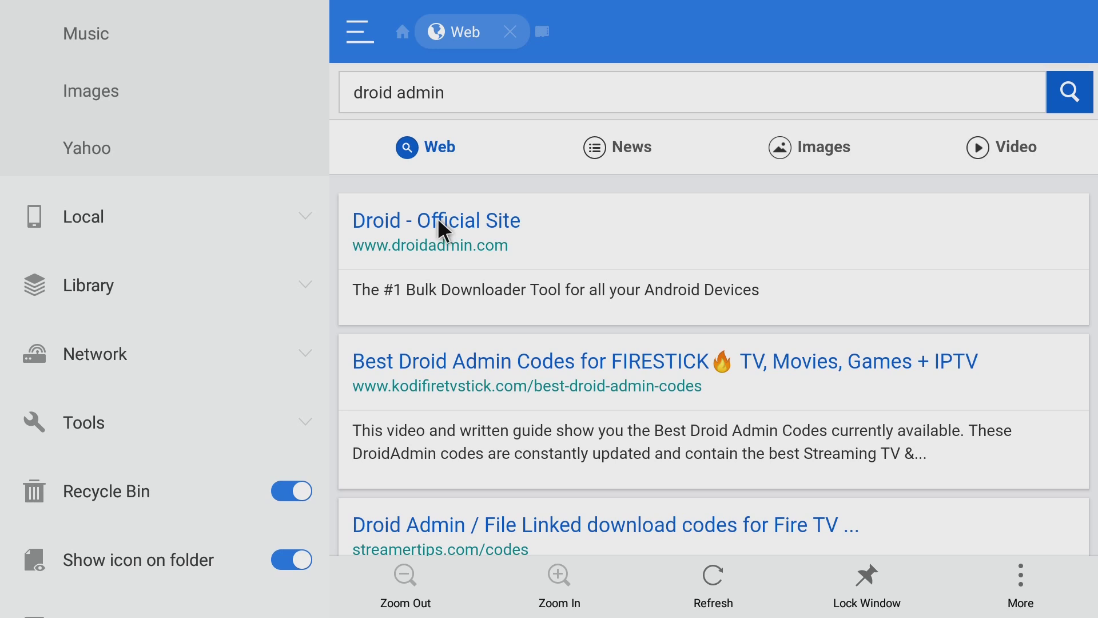
left_click(473, 220)
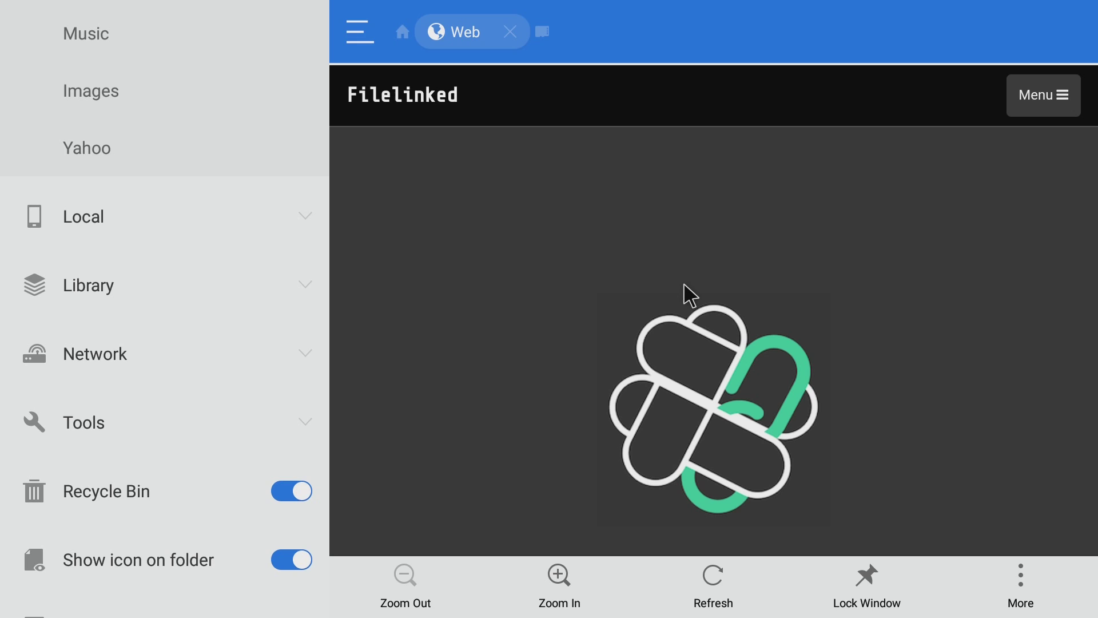
Step: Download the Filelinked APK from the page, open it, and send it to the installer
key("Down")
key("Down")
key("Down")
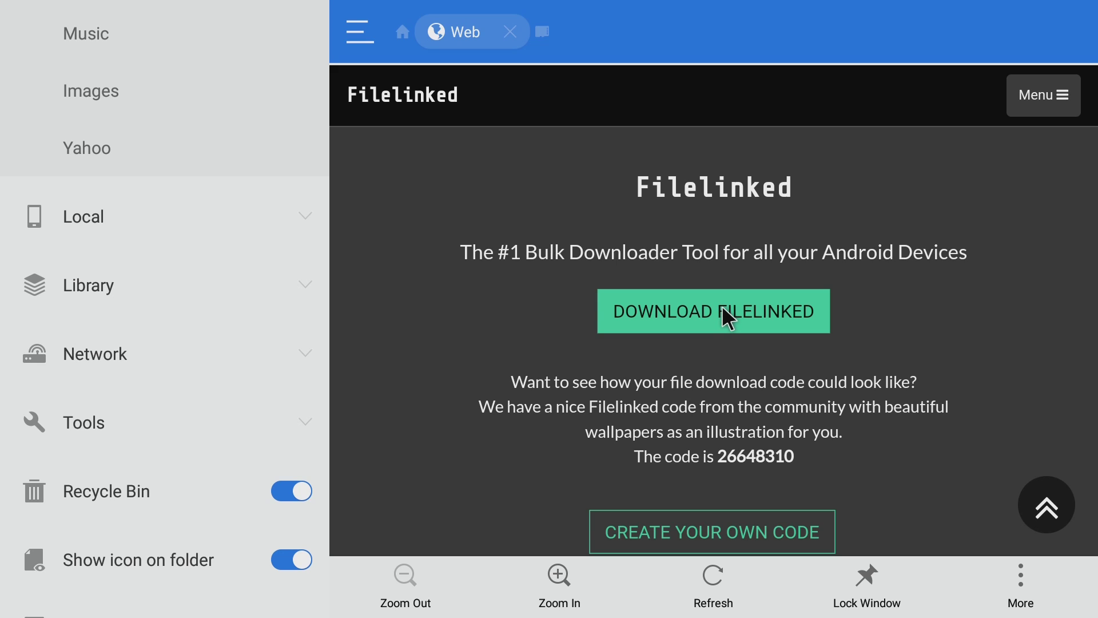
left_click(721, 309)
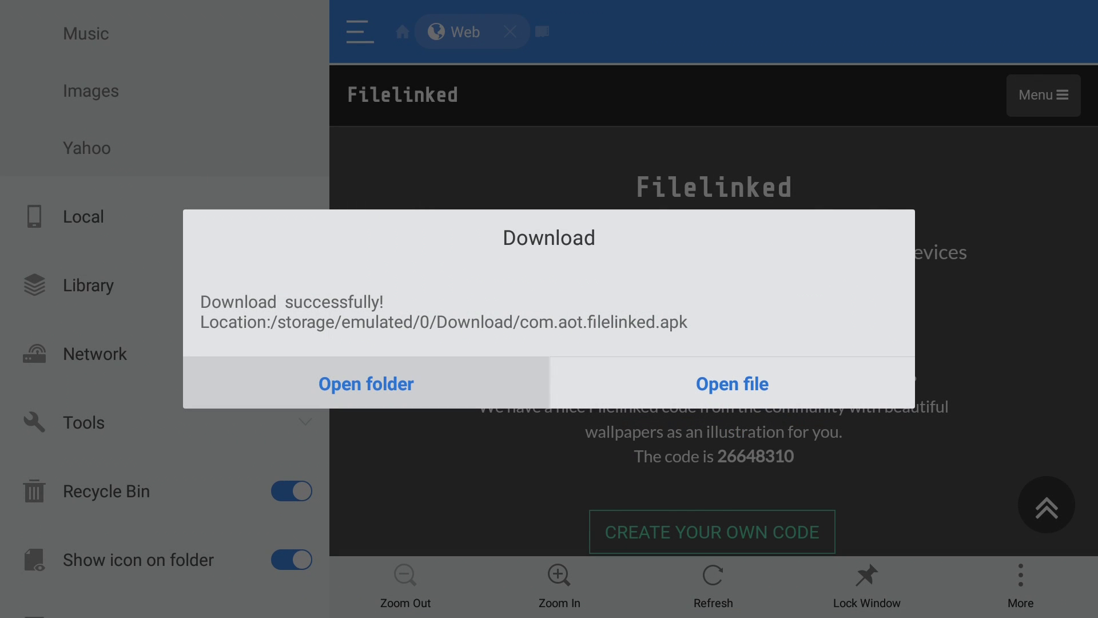
left_click(697, 382)
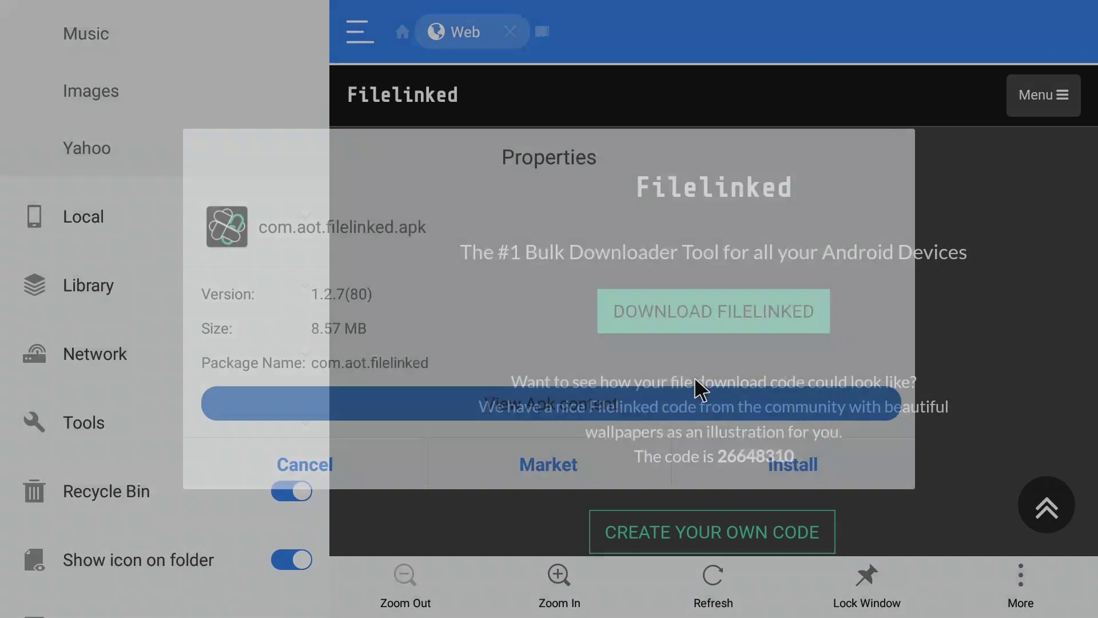
left_click(767, 466)
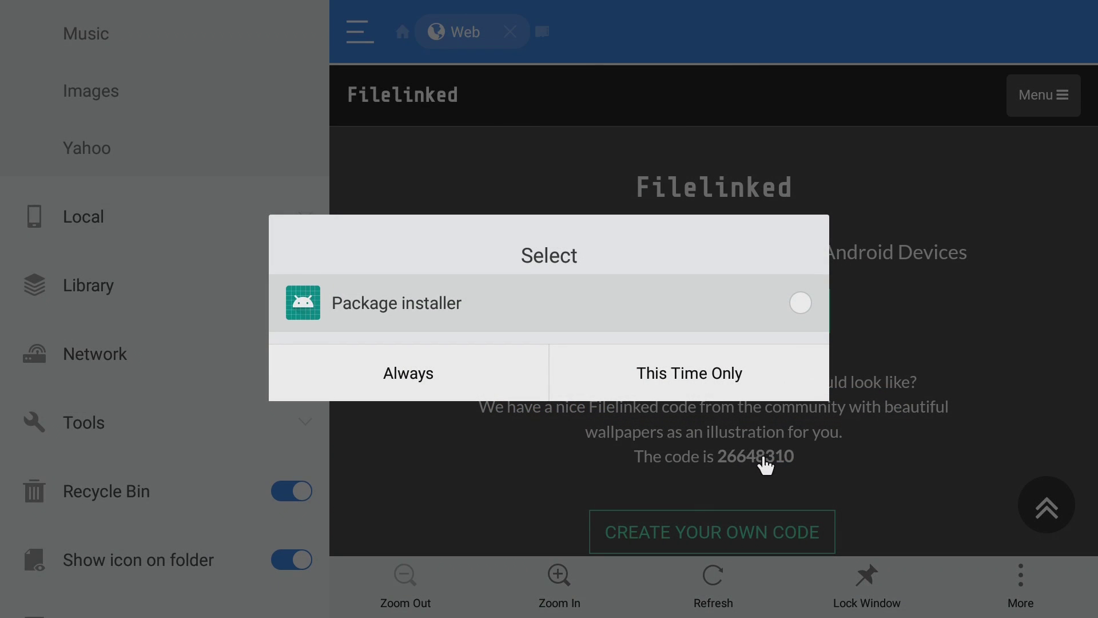
left_click(719, 369)
Step: Always use Package installer, allow ES File Explorer to install unknown apps, and return to Filelinked
left_click(432, 380)
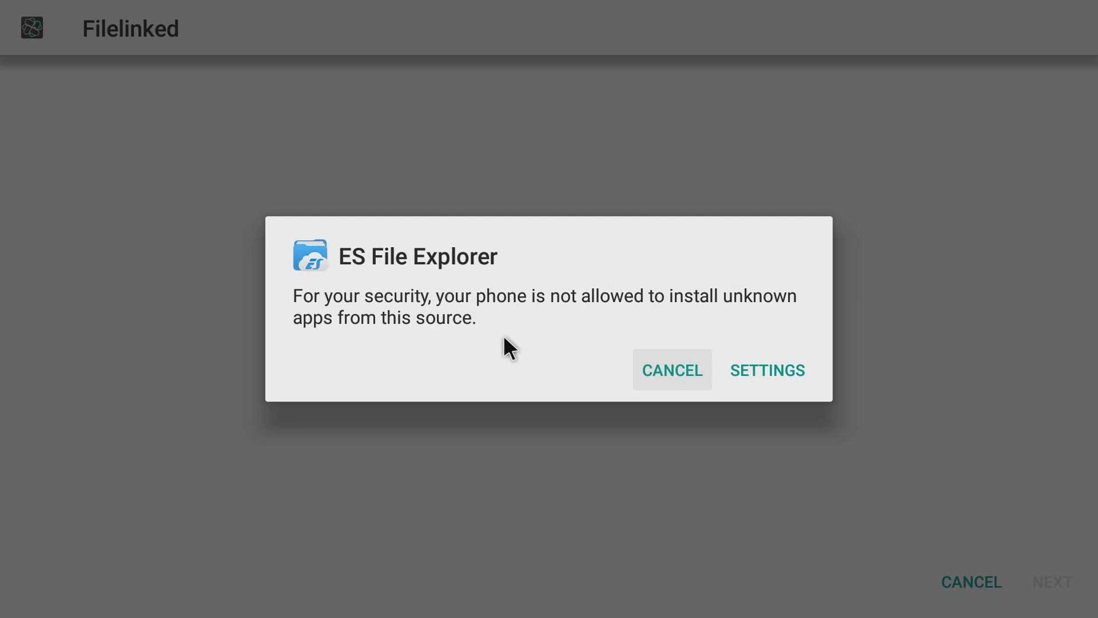
left_click(755, 372)
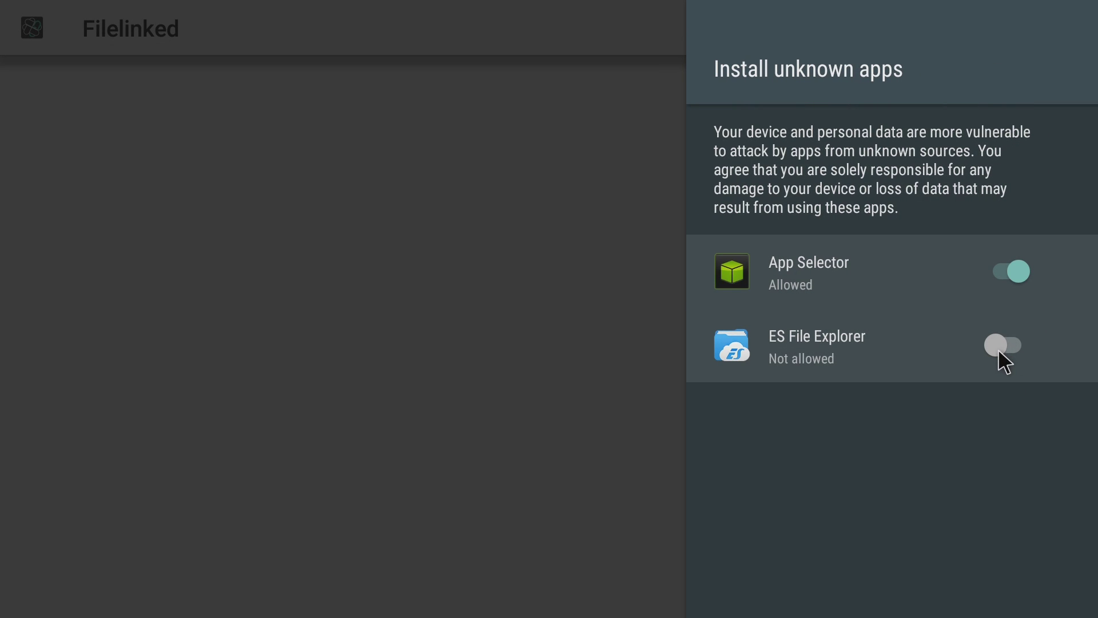
left_click(1014, 343)
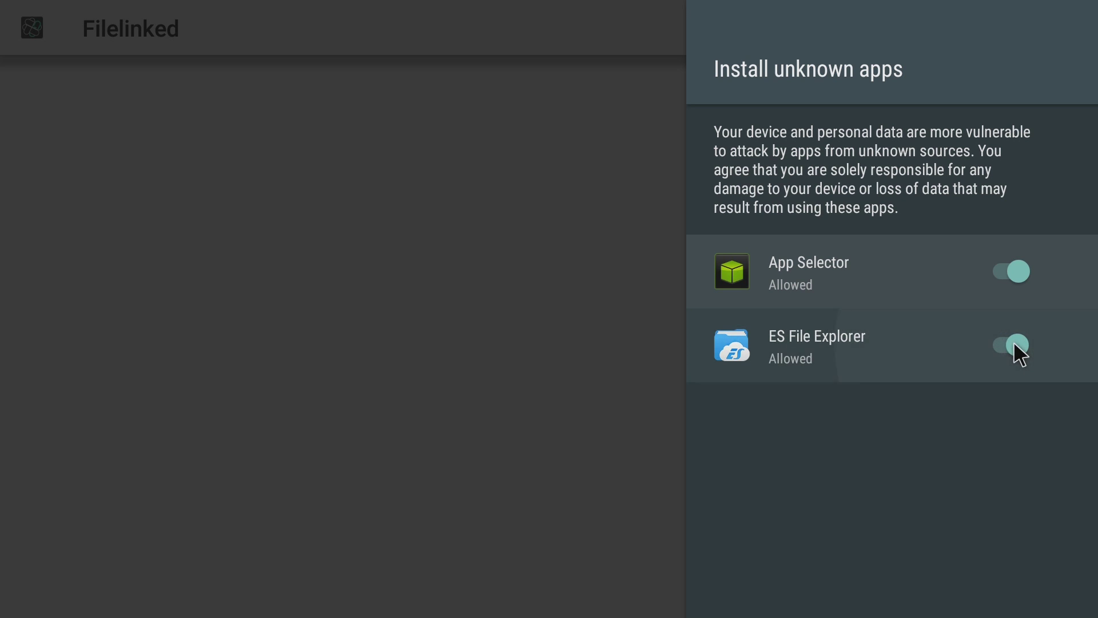
left_click(546, 337)
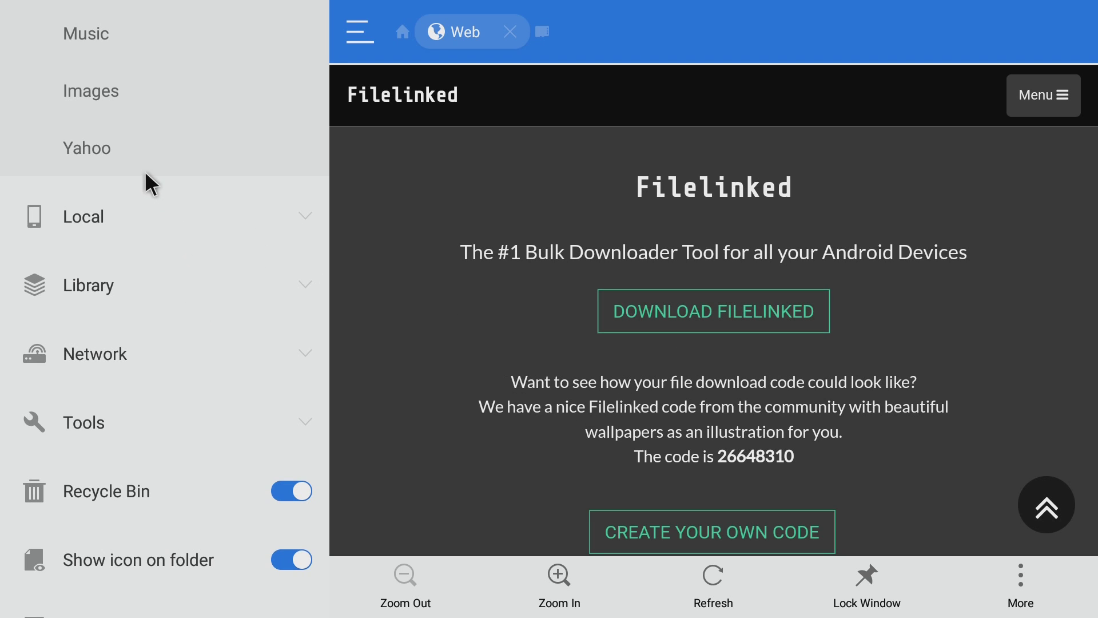
Step: Open com.aot.filelinked.apk from the Download bookmark and choose Install in its Properties
key("Up")
key("Up")
key("Up")
key("Up")
key("Up")
key("Up")
key("Up")
key("Up")
key("Up")
key("Up")
key("Up")
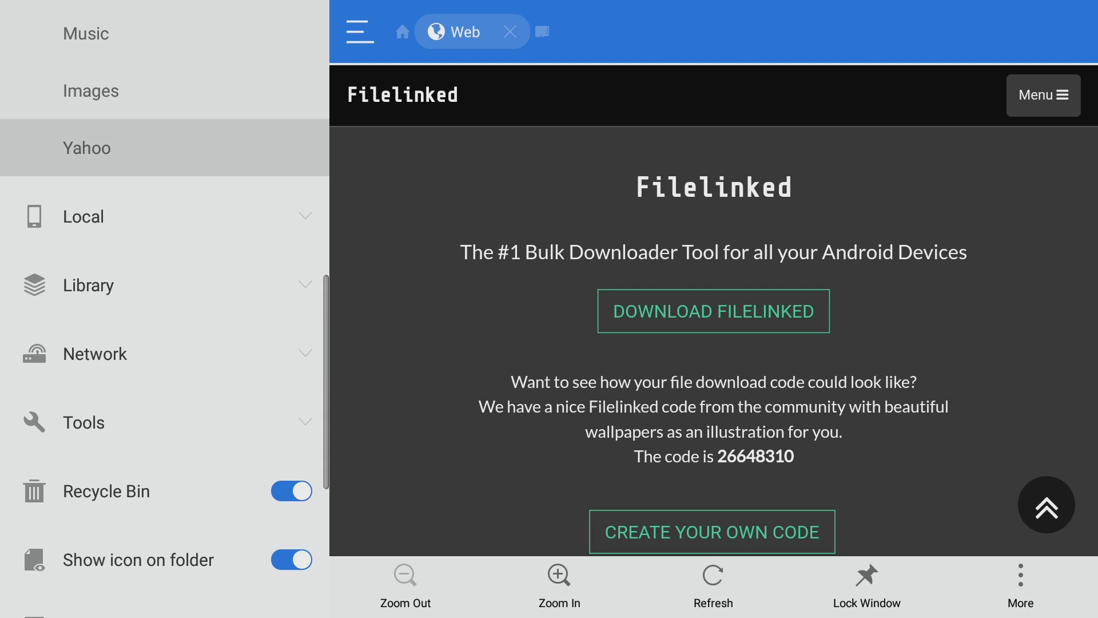
key("Up")
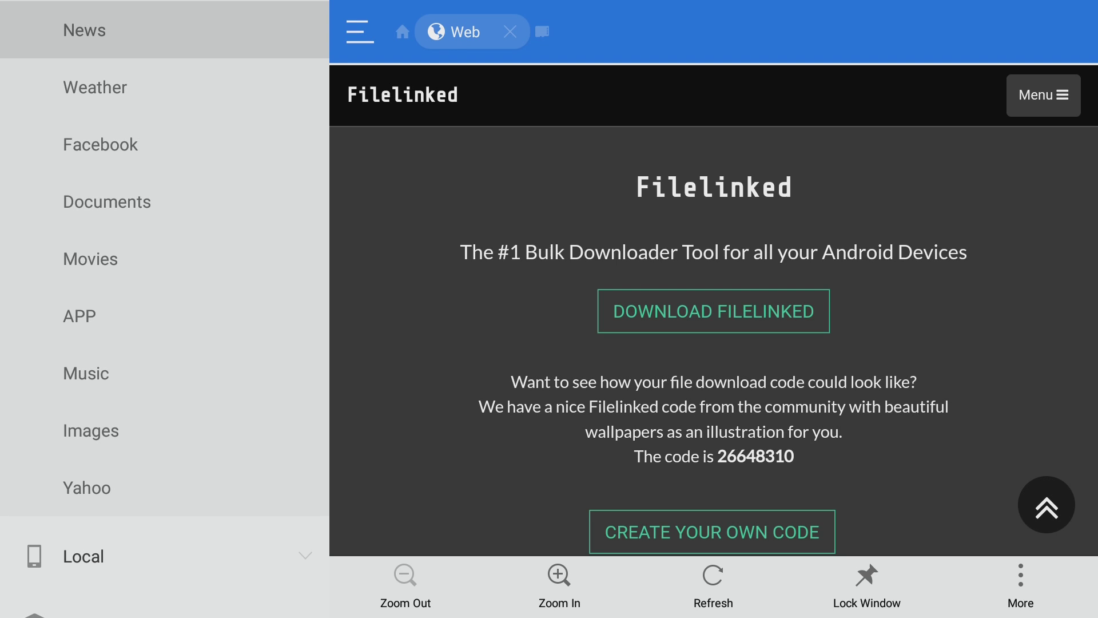
key("Return")
left_click(98, 226)
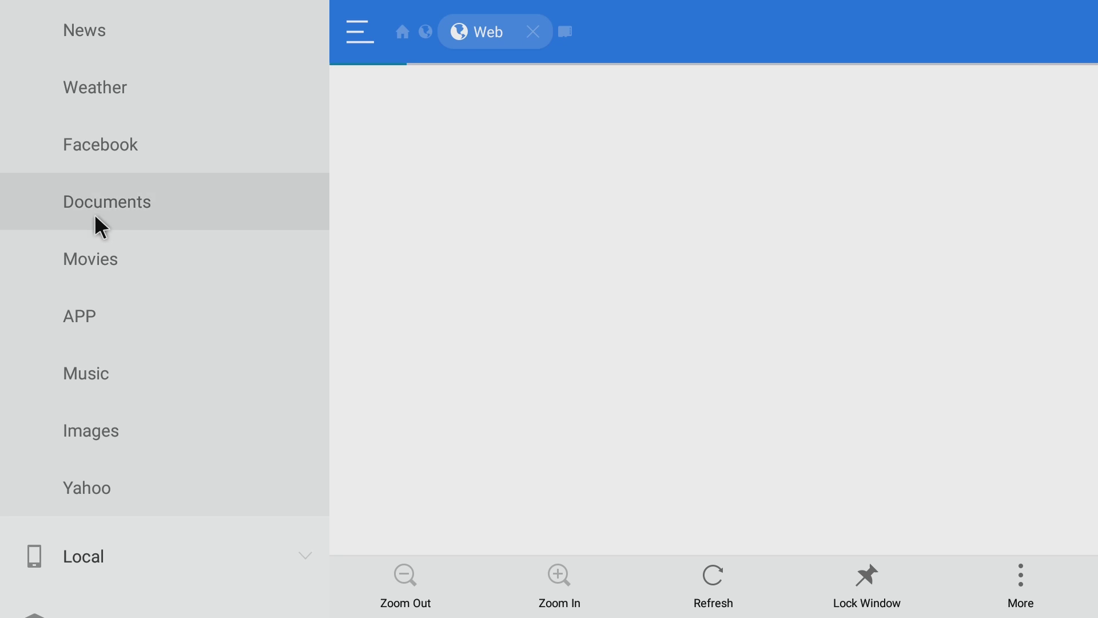
scroll(95, 217, "up", 4)
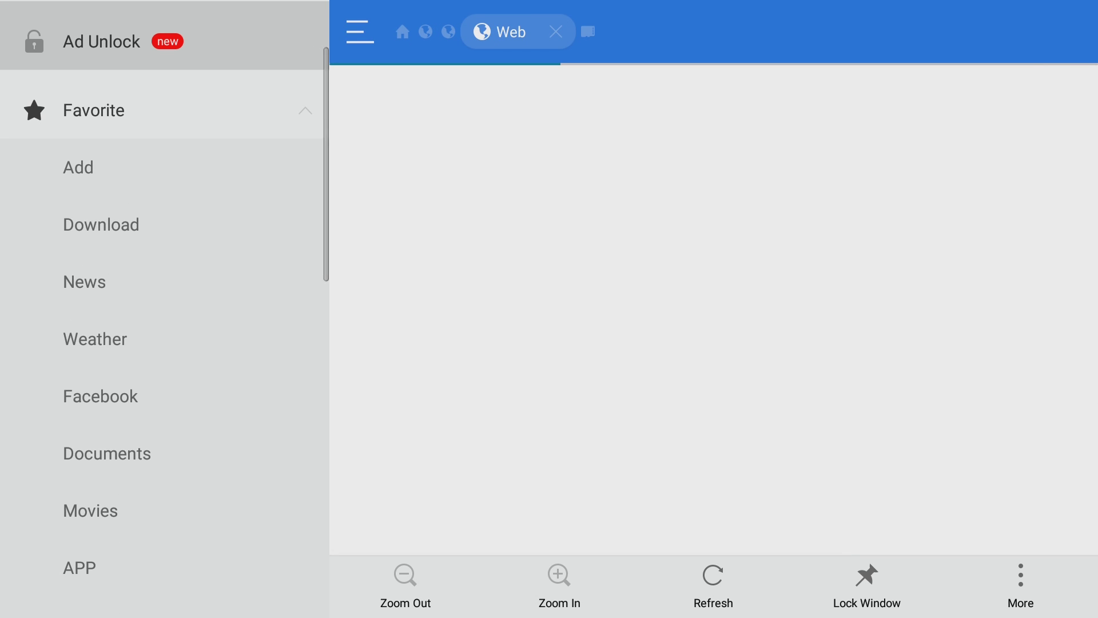
left_click(95, 225)
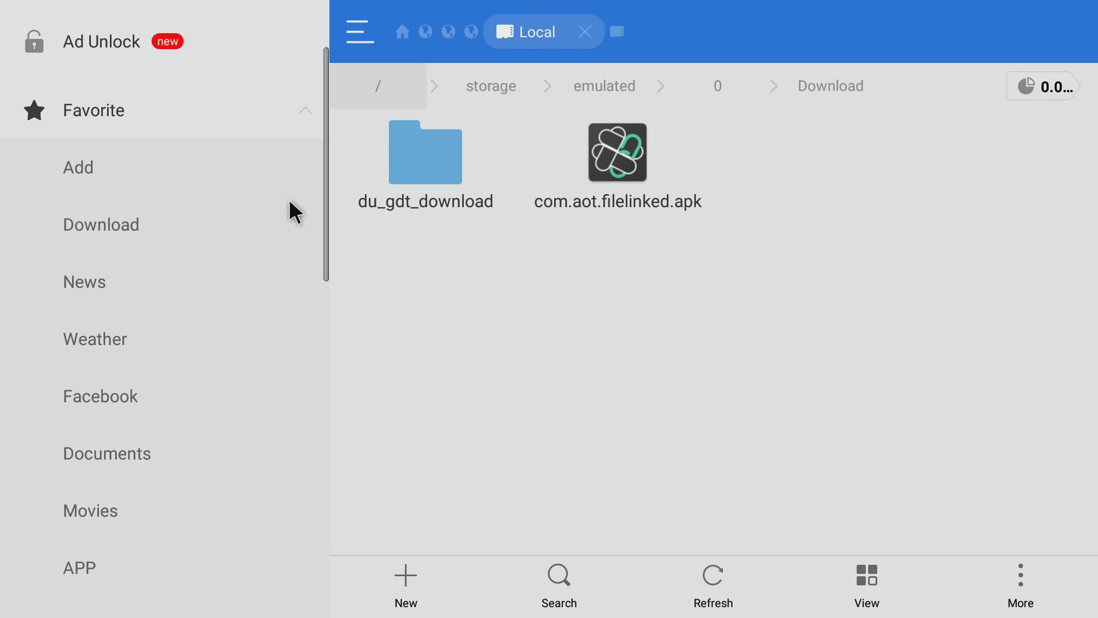
left_click(629, 152)
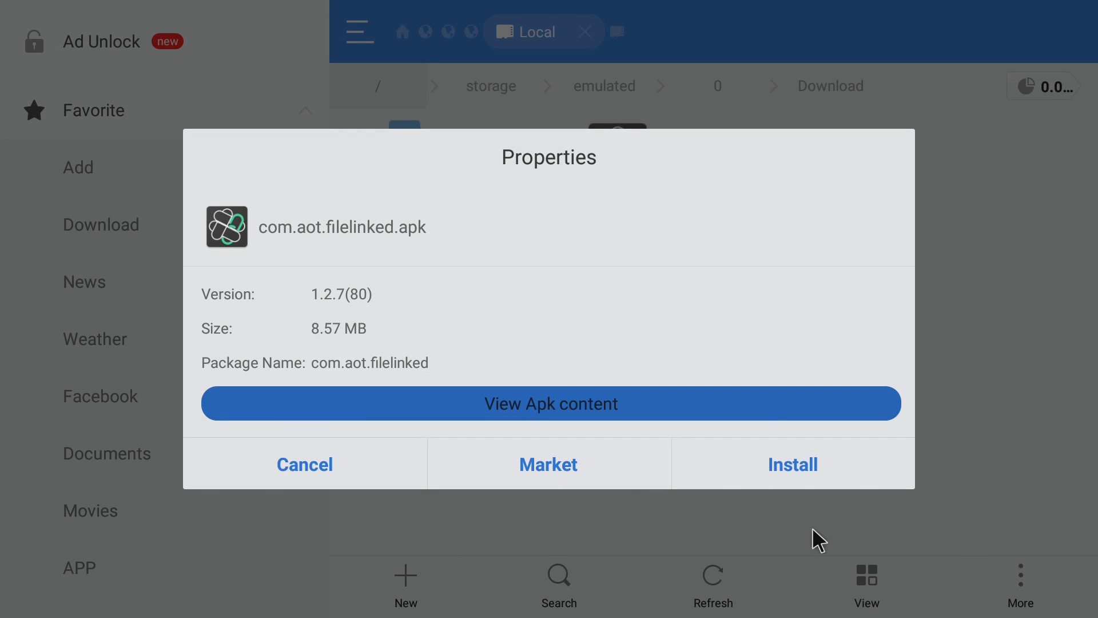
left_click(819, 474)
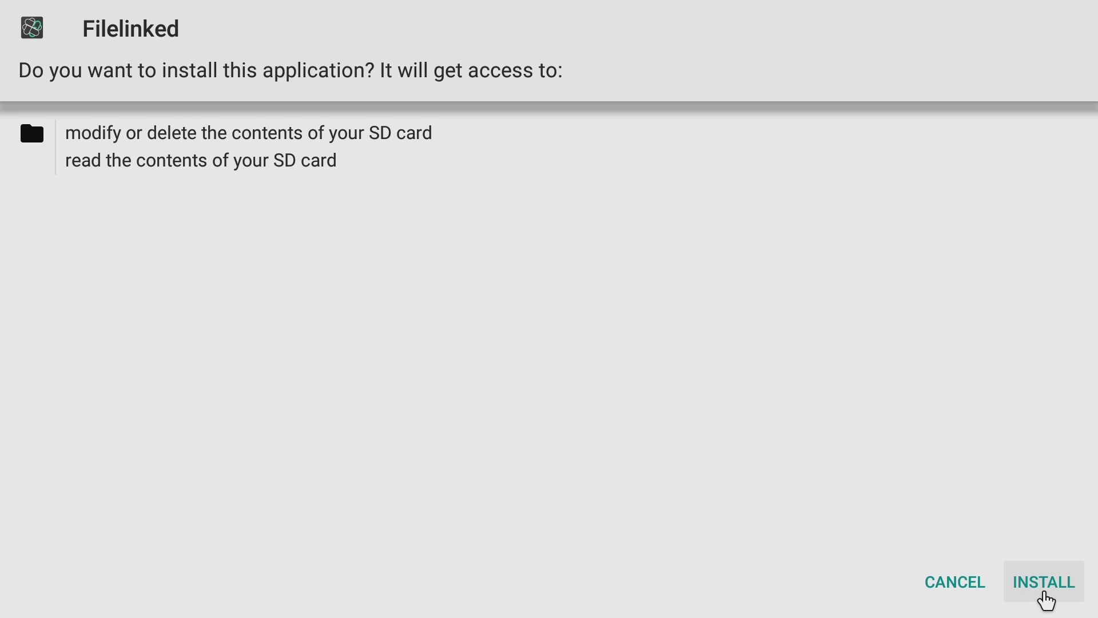
Step: Install Filelinked with its requested permissions and accept the Play Protect scan
left_click(1046, 589)
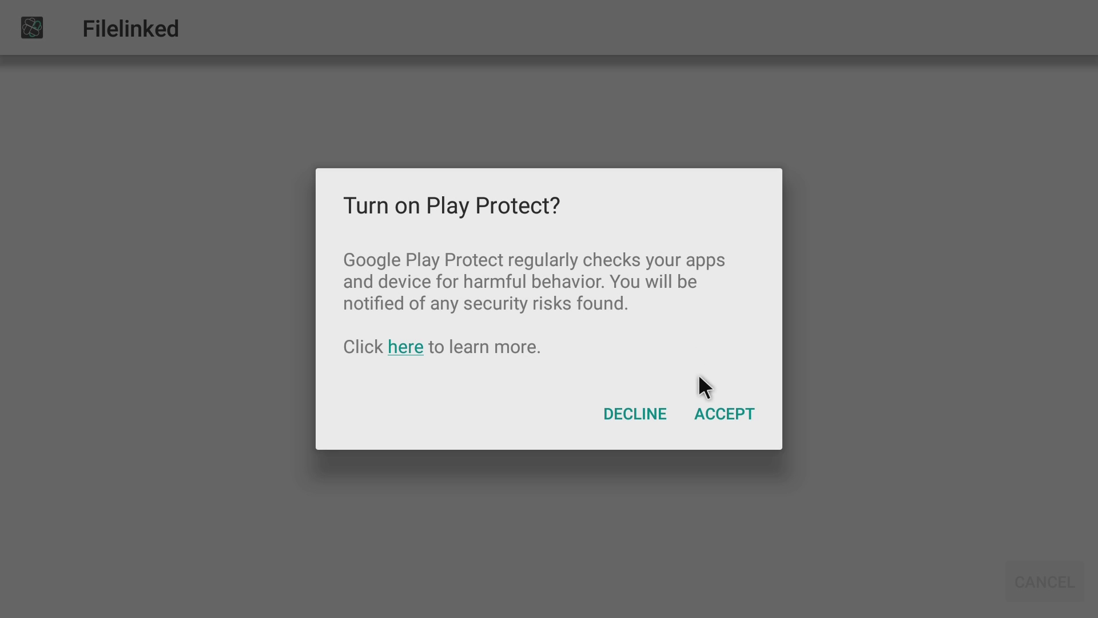
left_click(726, 422)
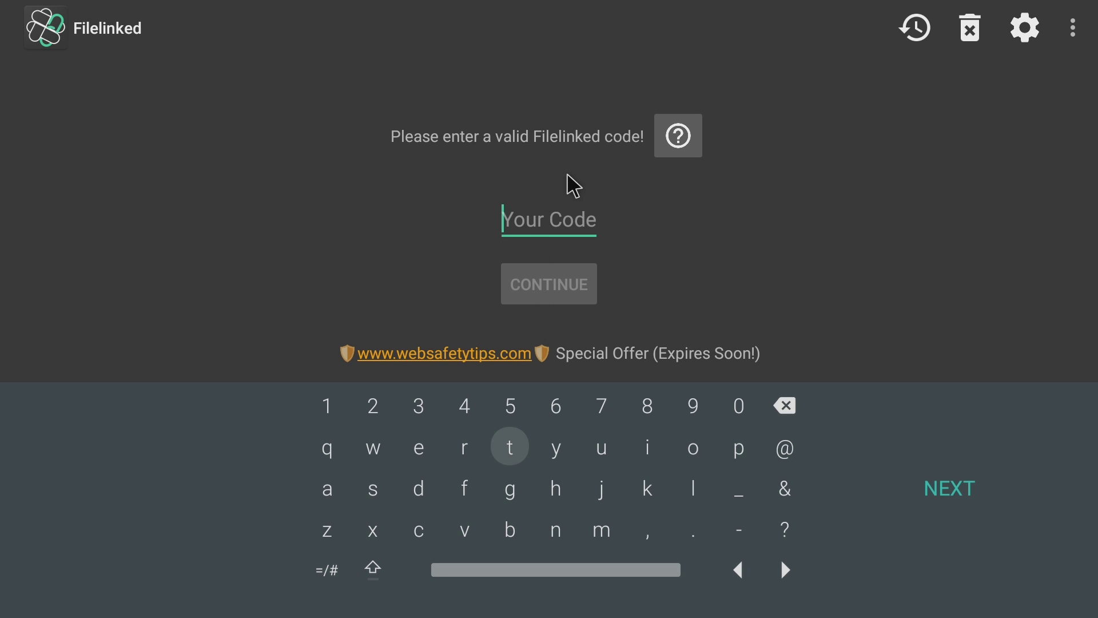
Step: Enter the Filelinked store code on the on-screen keyboard, correcting one mistyped digit
key("Right")
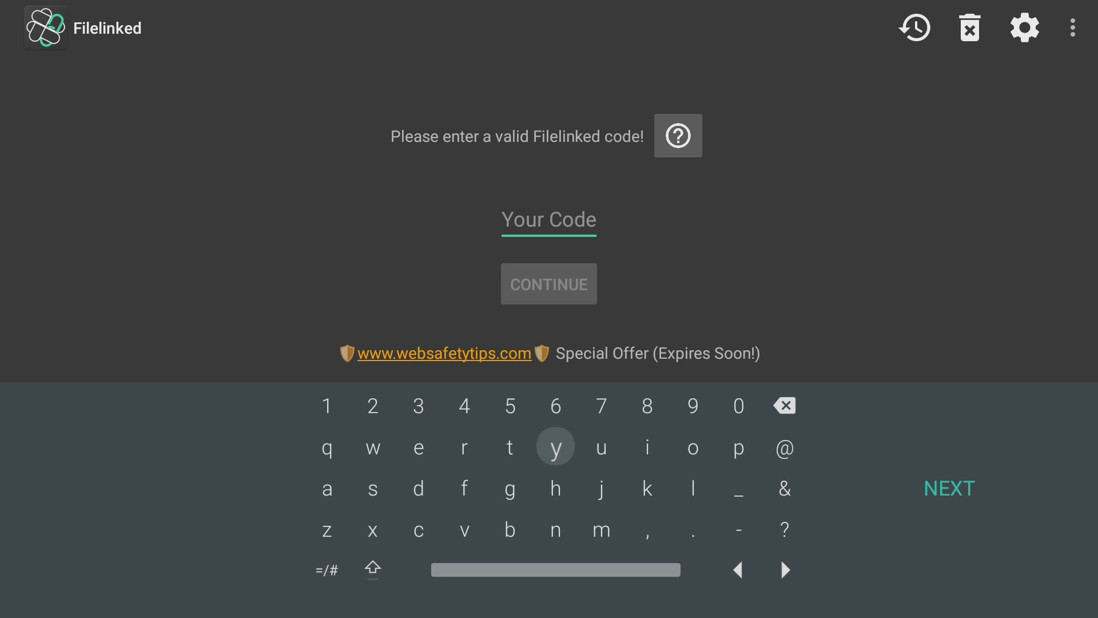
key("Up")
key("Right")
key("Right")
key("Right")
key("Return")
key("Right")
key("Return")
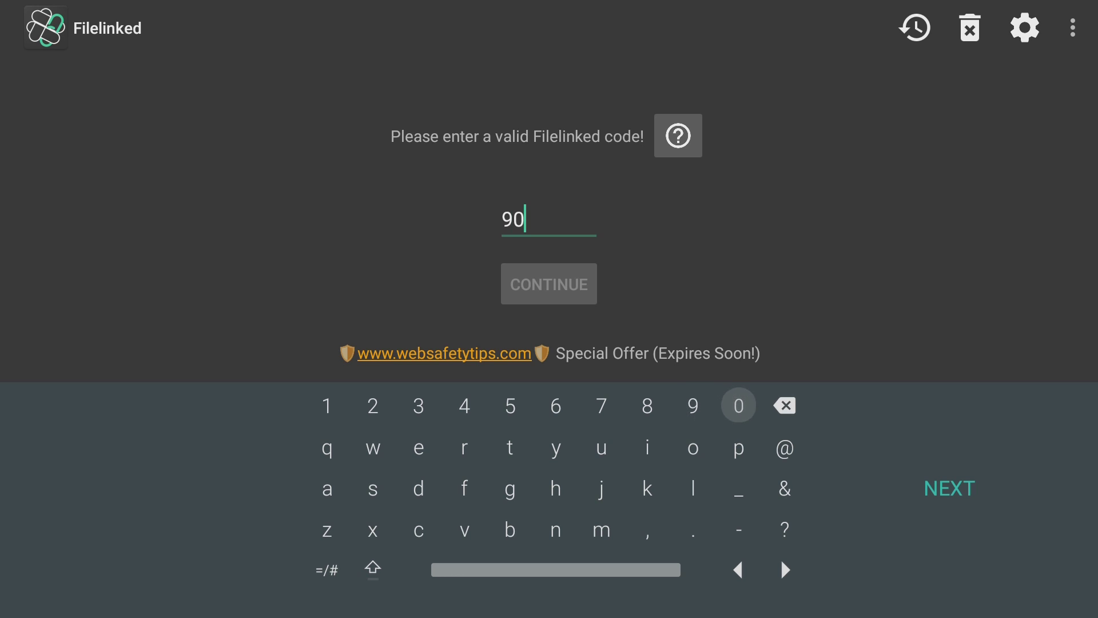
key("Left")
key("Left")
key("Left")
key("Left")
key("Left")
key("Left")
key("Return")
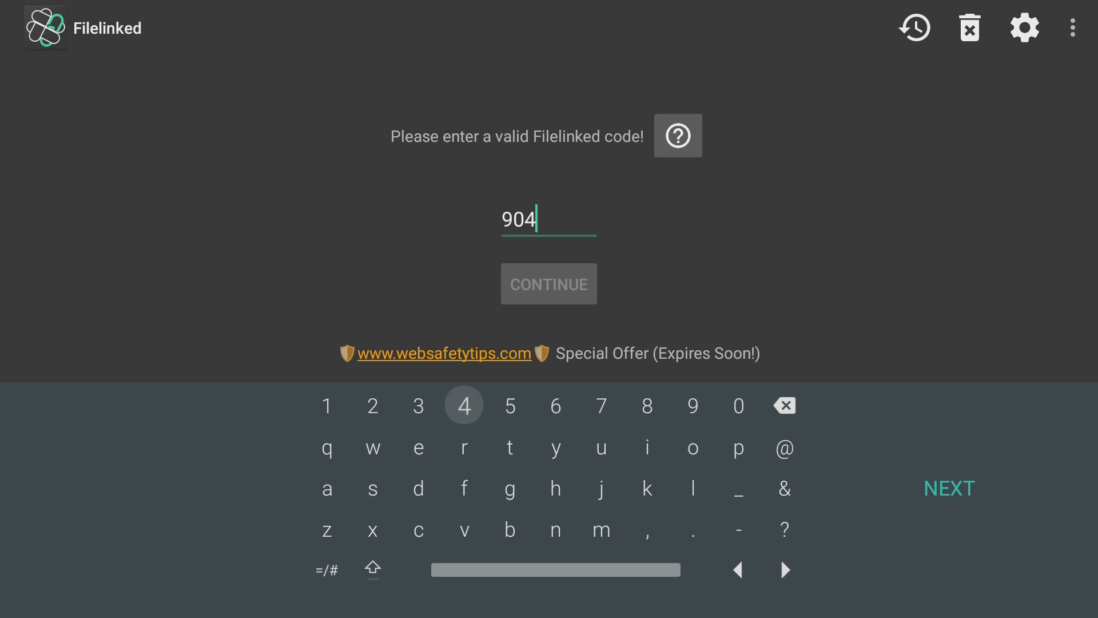
key("Left")
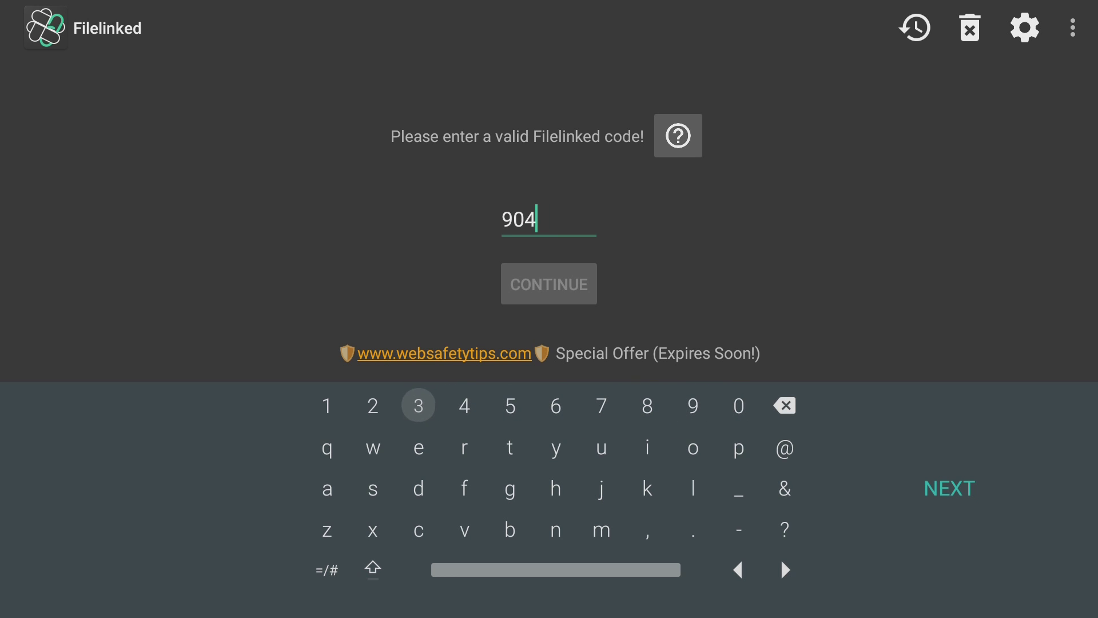
key("Return")
key("Right")
key("Right")
key("Right")
key("Right")
key("Right")
key("Right")
key("Right")
key("Return")
key("Left")
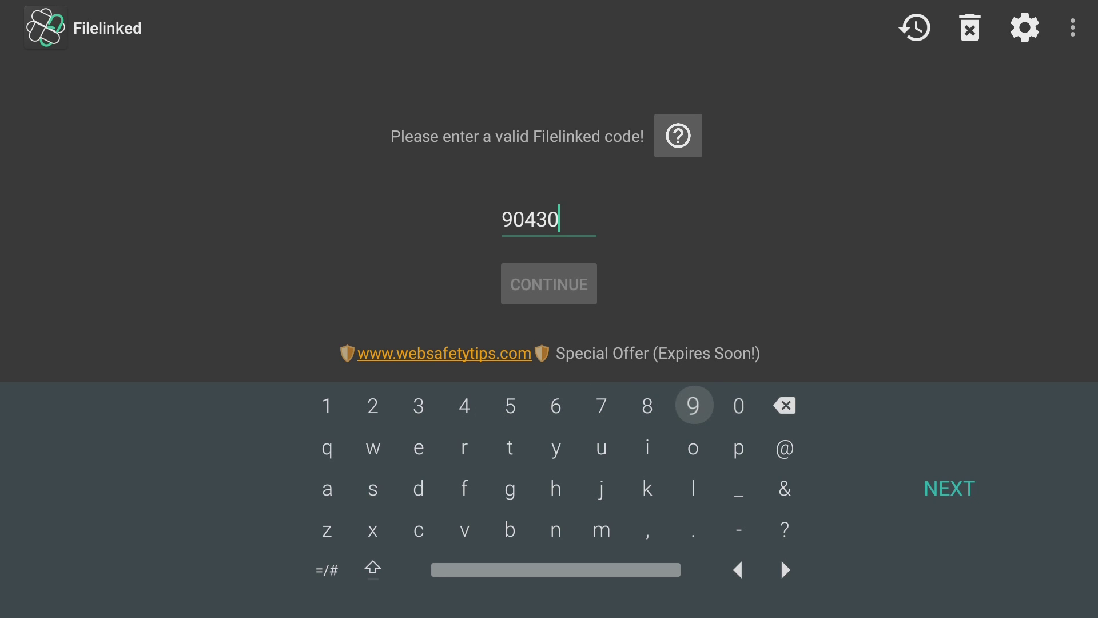
key("Left")
key("Return")
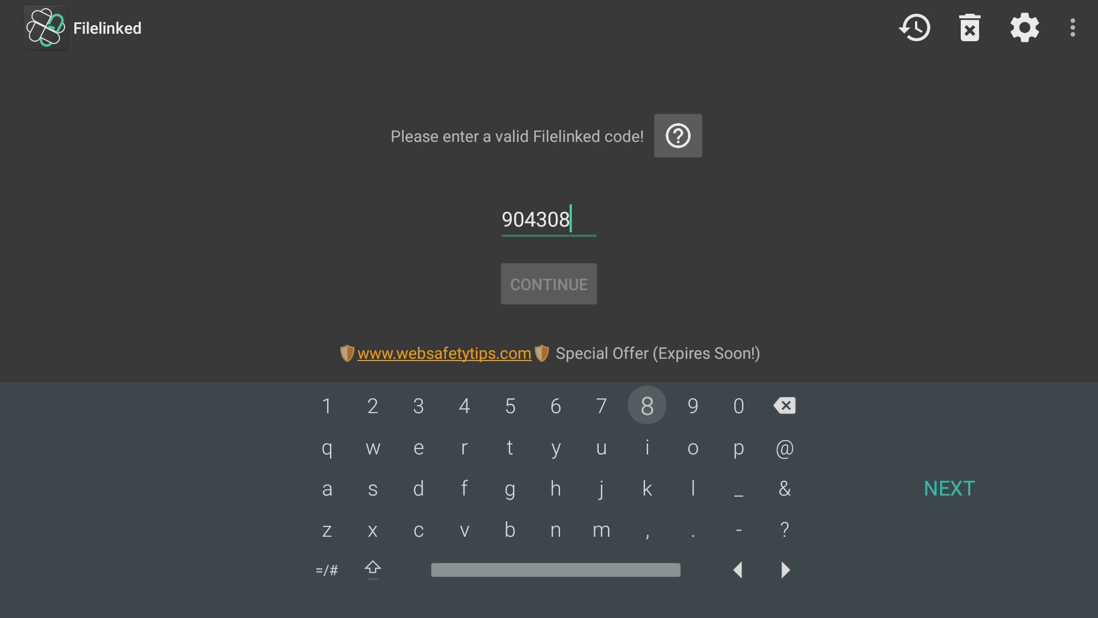
key("Left")
key("Left")
key("Left")
key("Right")
key("Left")
key("Left")
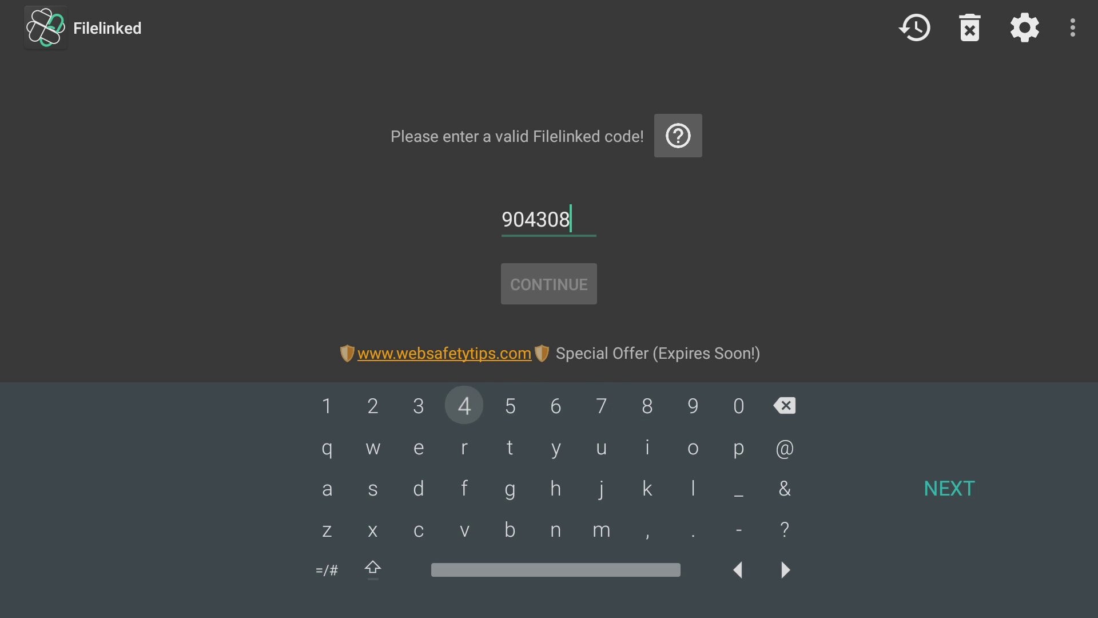
key("Return")
key("Right")
key("Right")
key("Right")
key("Right")
key("Right")
key("Right")
key("Right")
key("Return")
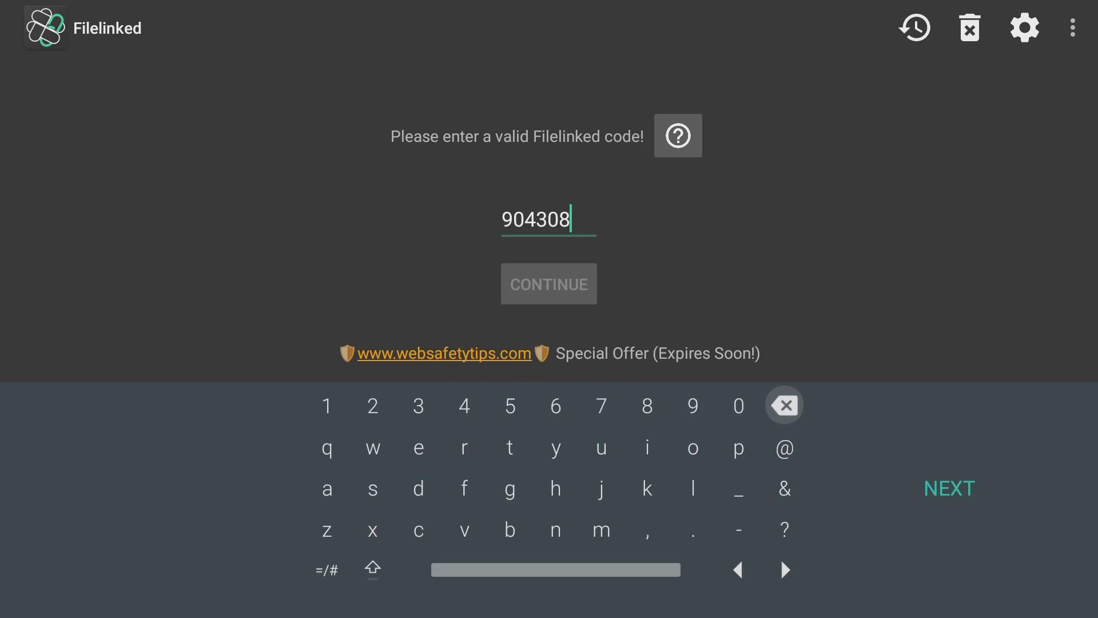
key("Left")
key("Left")
key("Left")
key("Left")
key("Left")
key("Left")
key("Return")
key("Left")
key("Left")
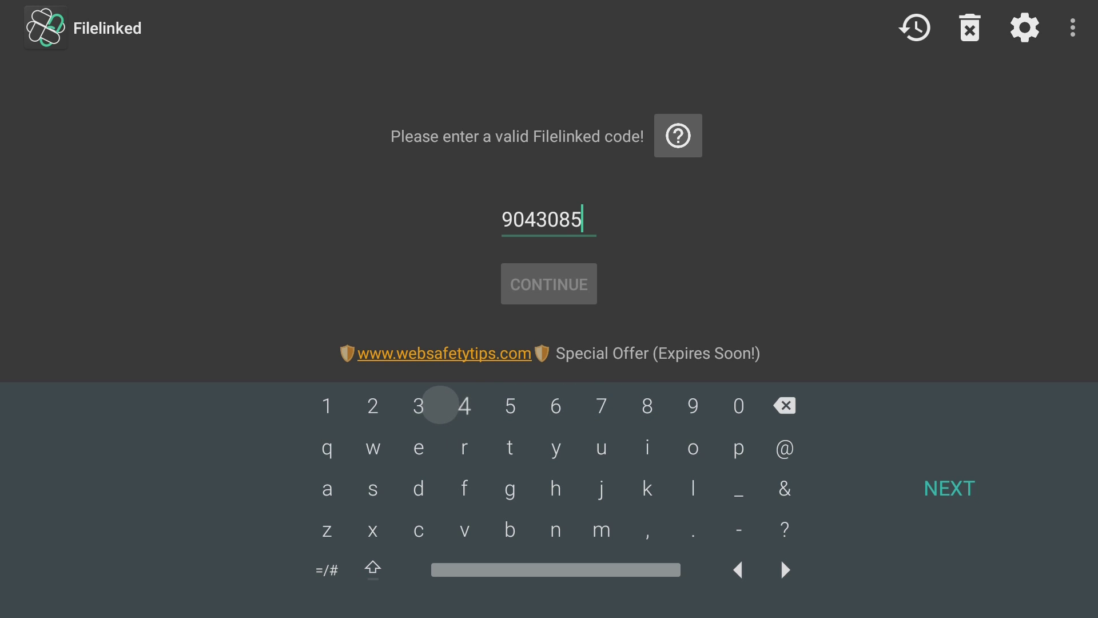
key("Left")
key("Return")
Step: Confirm the code with DONE and Continue to load the Faulks Tech Full AppStore
key("Right")
key("Right")
key("Right")
key("Right")
key("Right")
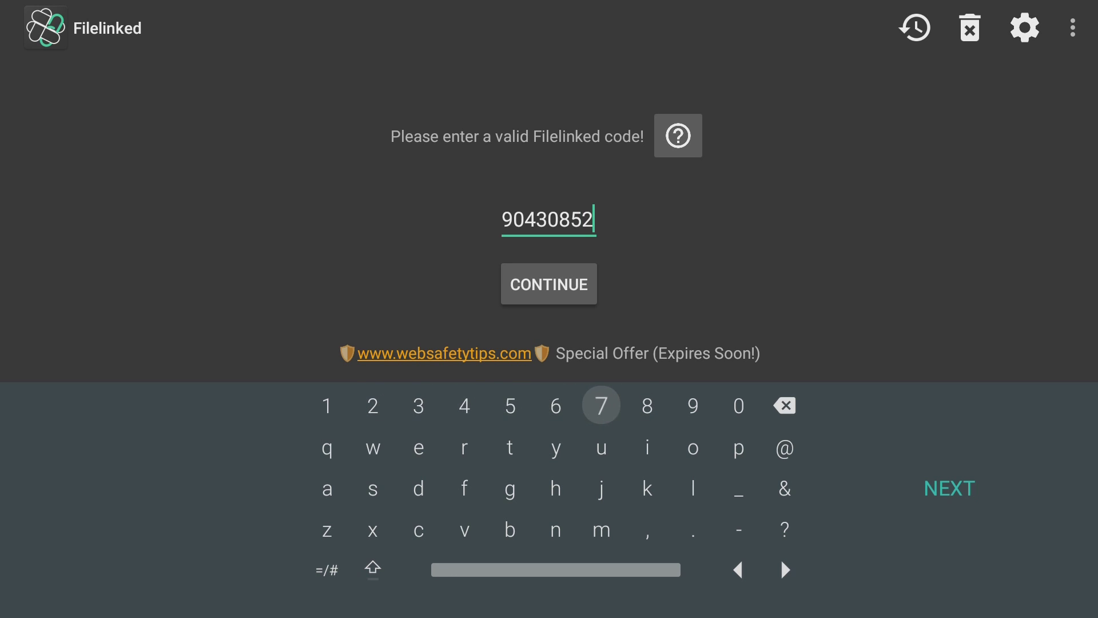
key("Right")
key("Right")
key("Right")
key("Right")
key("Right")
key("Return")
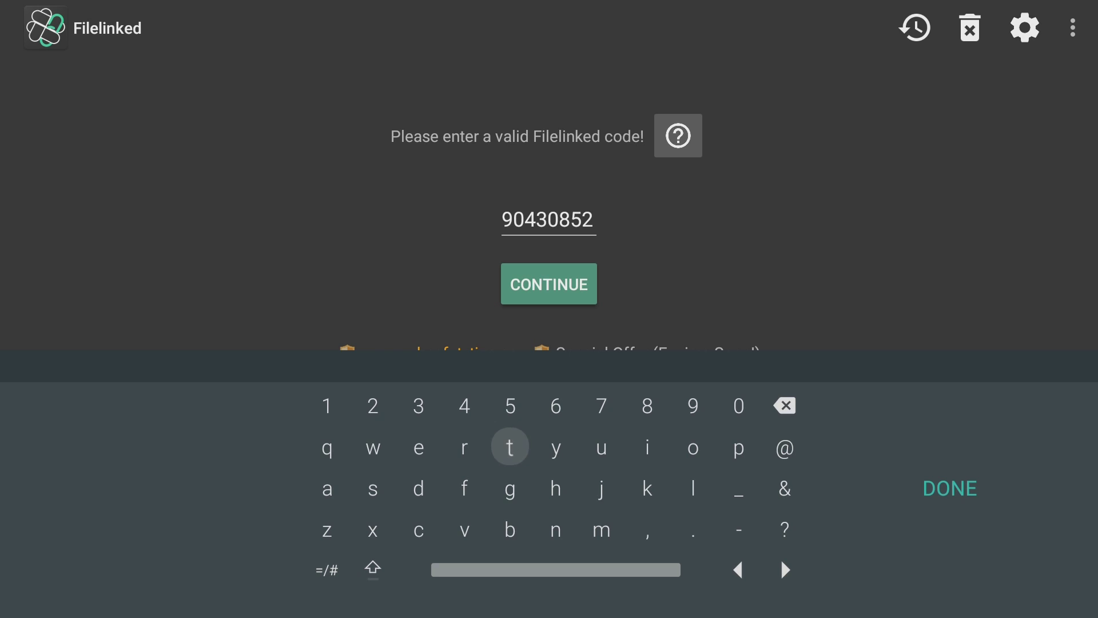
key("Right")
key("Right")
key("Right")
key("Right")
key("Right")
key("Right")
key("Right")
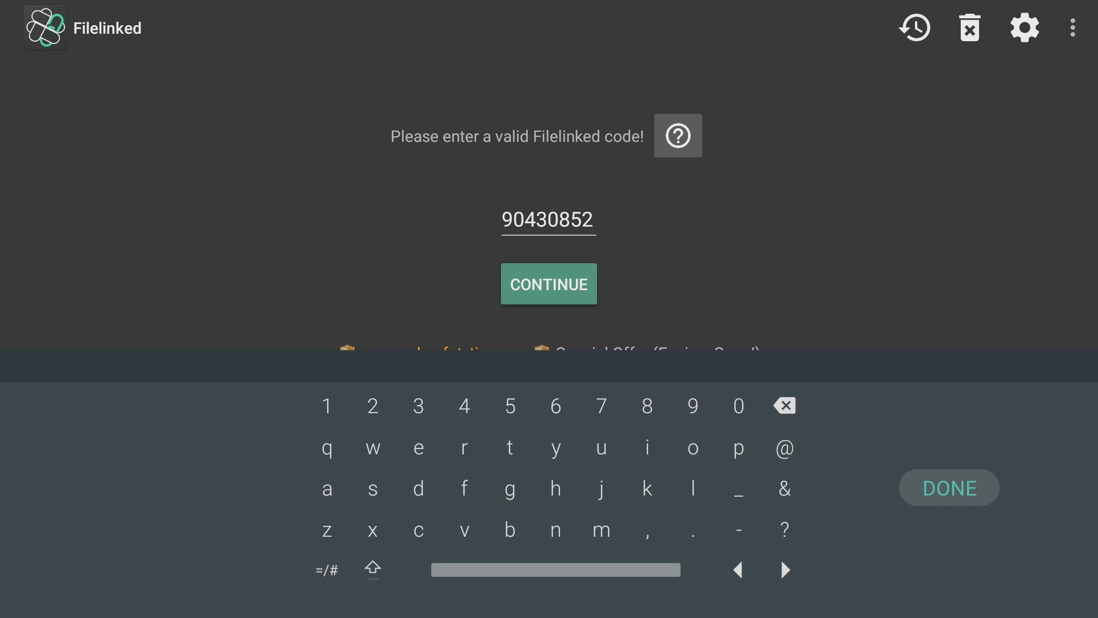
key("Return")
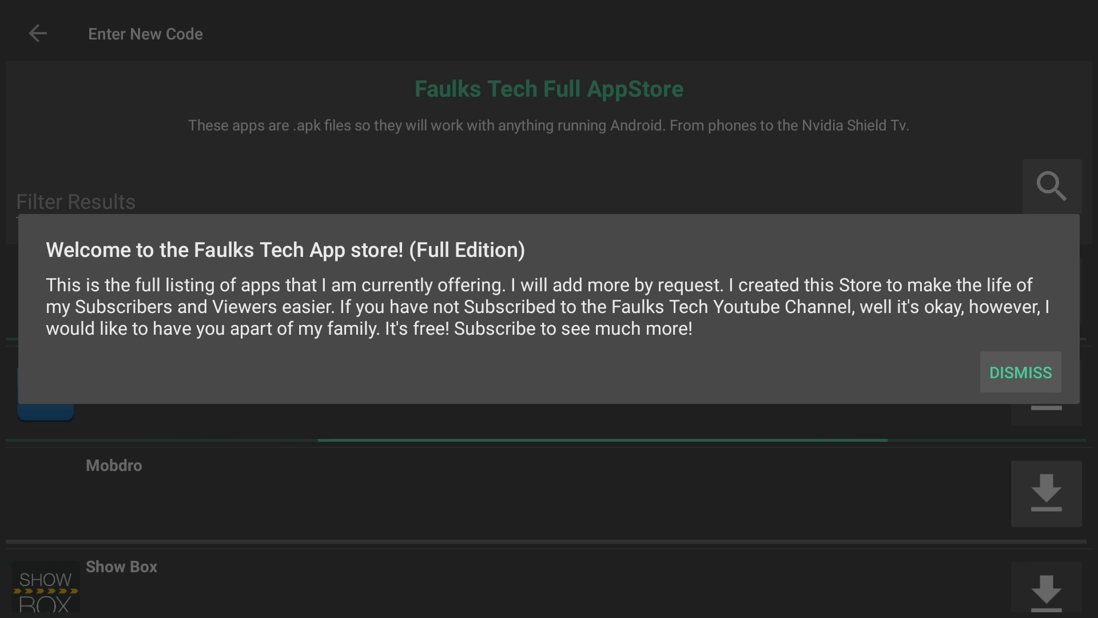
Step: Dismiss the store's welcome message, decline the newsletter sign-up, and focus Aptoide in the list
key("Return")
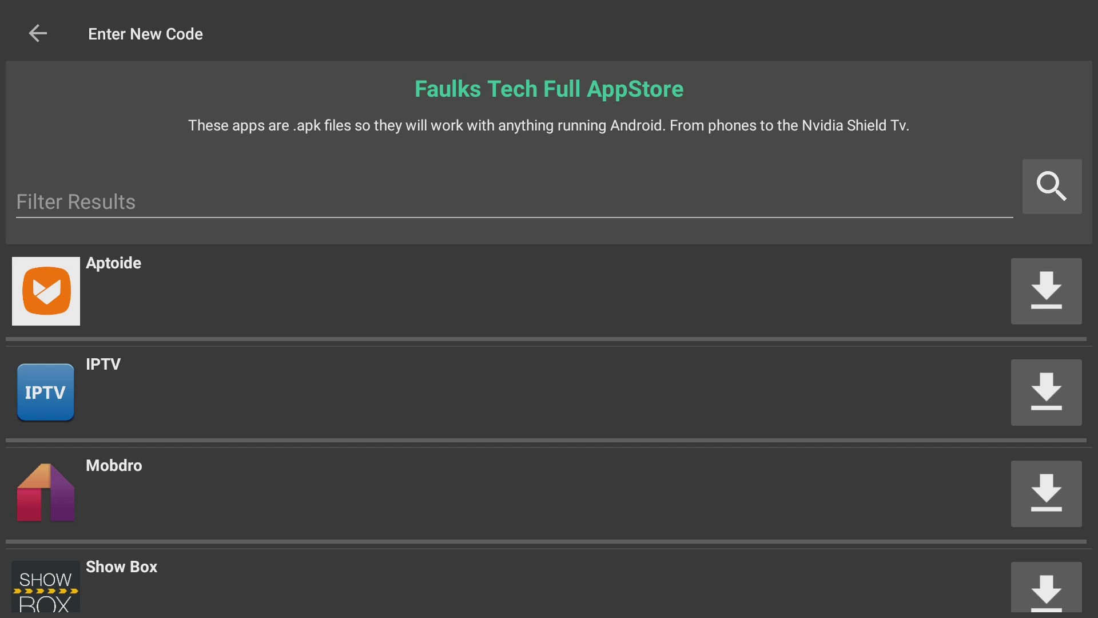
key("XF86AudioRaiseVolume")
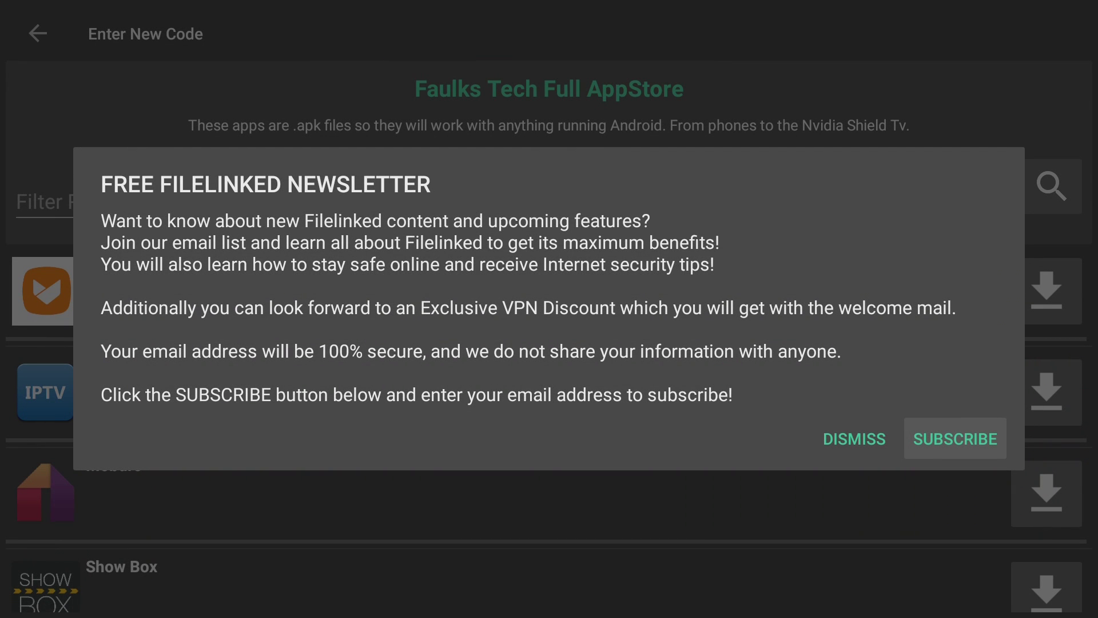
key("Left")
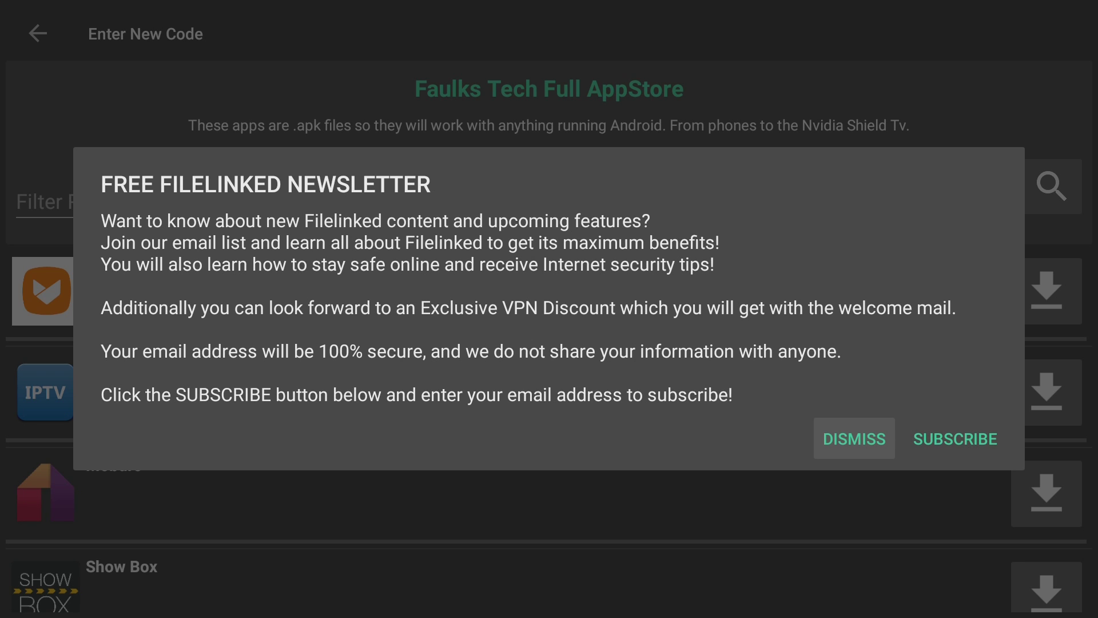
key("Return")
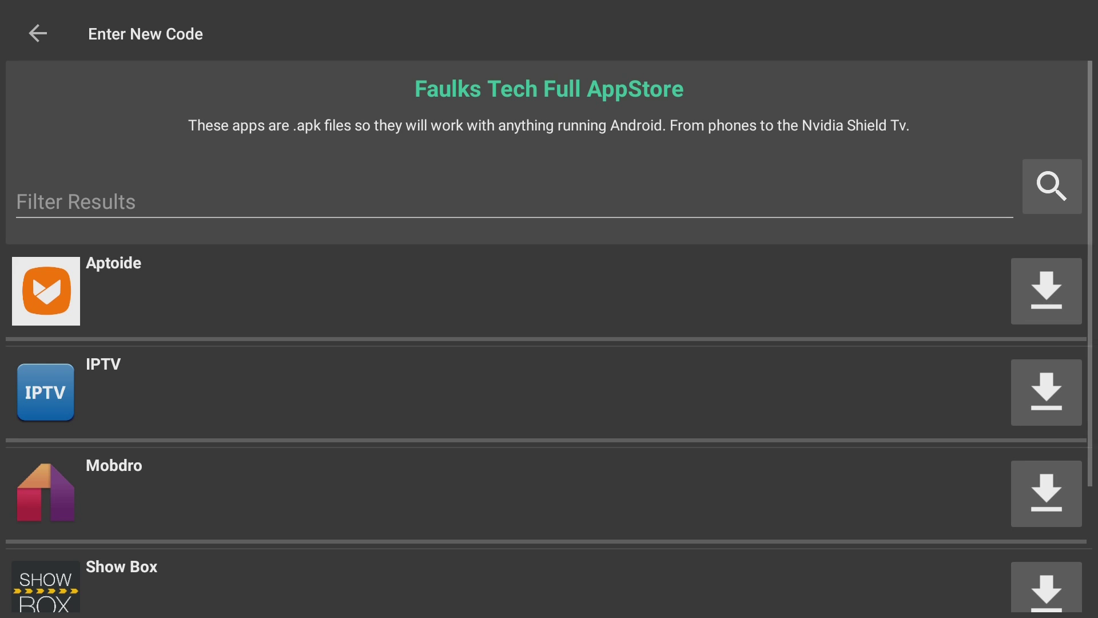
key("Down")
key("Down")
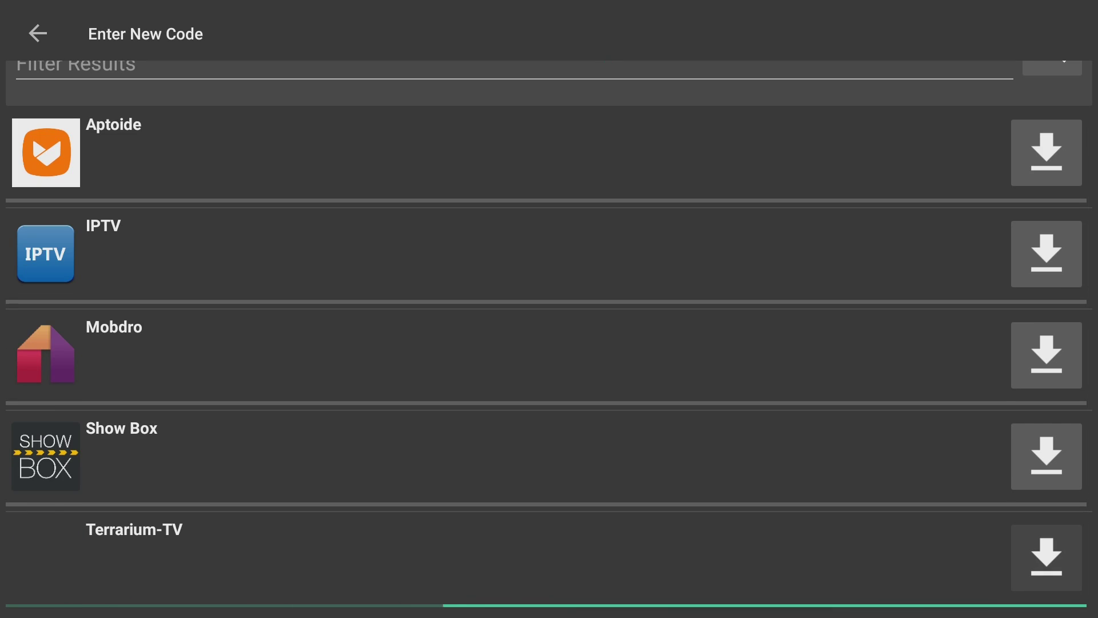
key("Up")
key("Up")
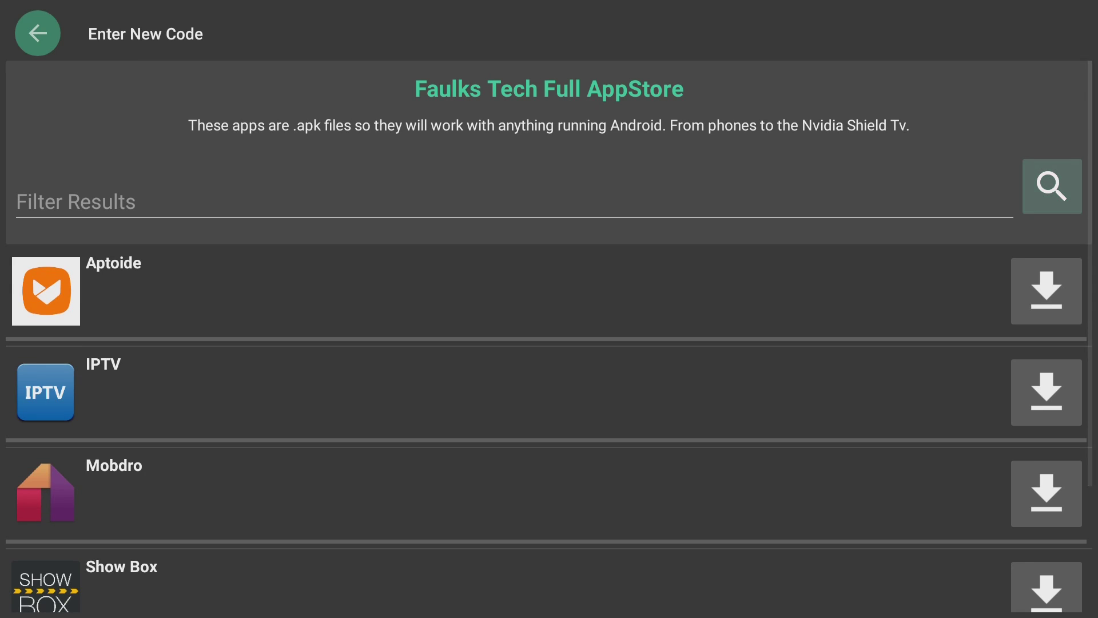
key("Down")
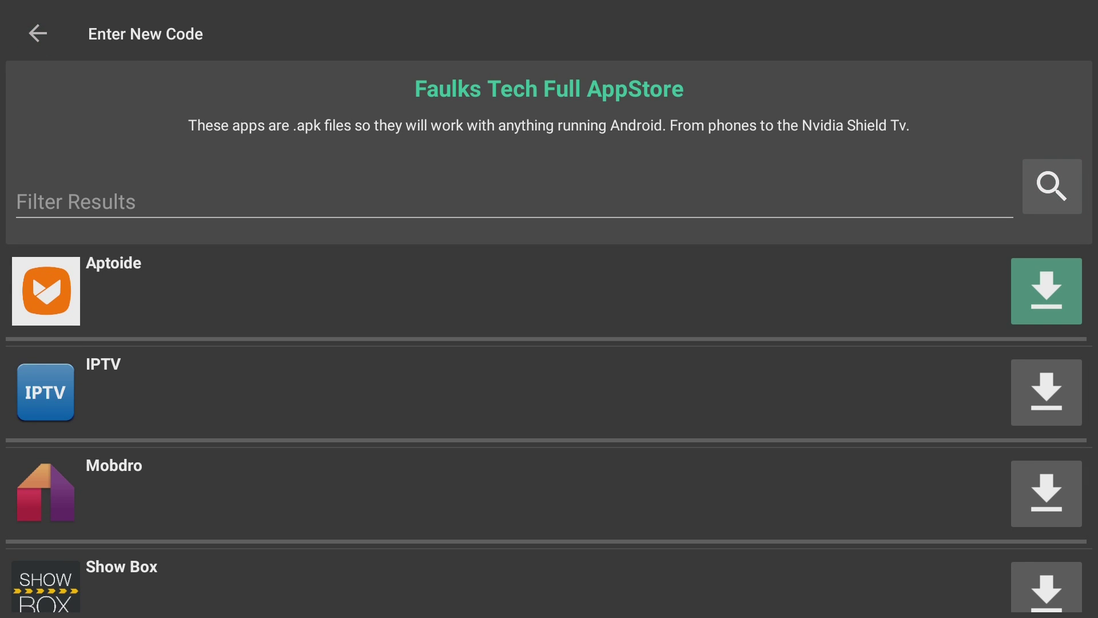
Step: Start downloading Aptoide and browse the store list down to Terrarium-TV and back
key("Return")
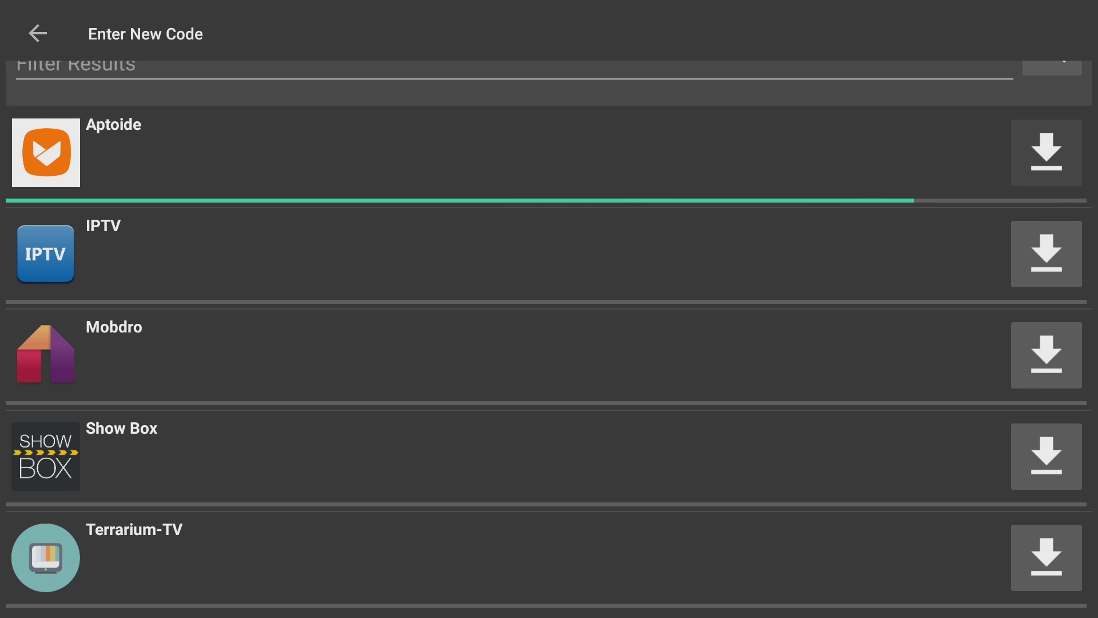
key("Up")
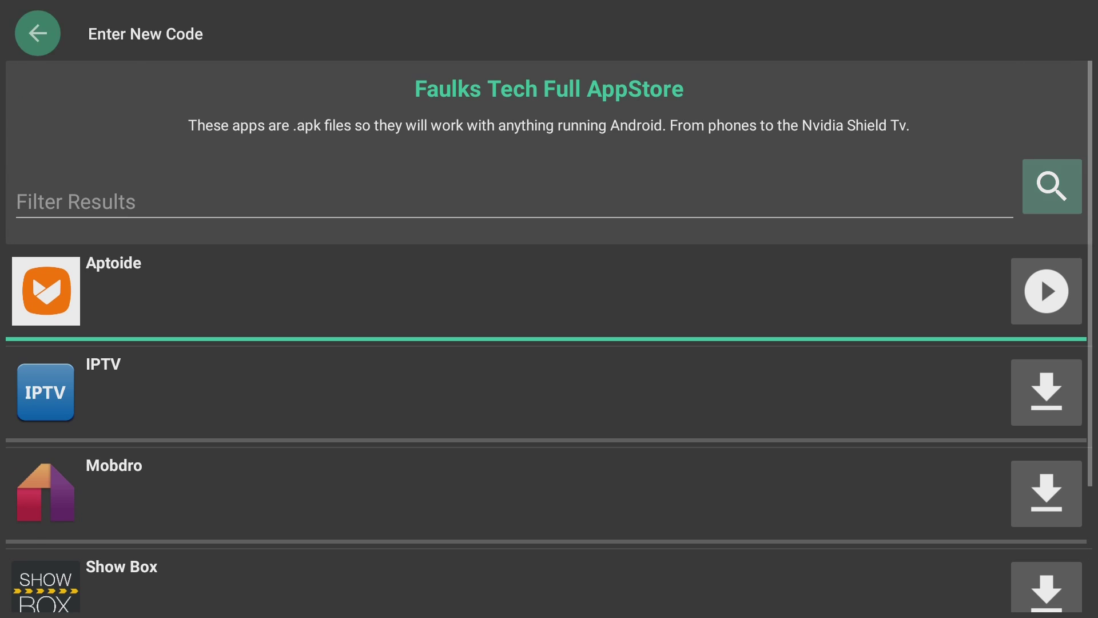
key("Down")
key("Down")
key("Up")
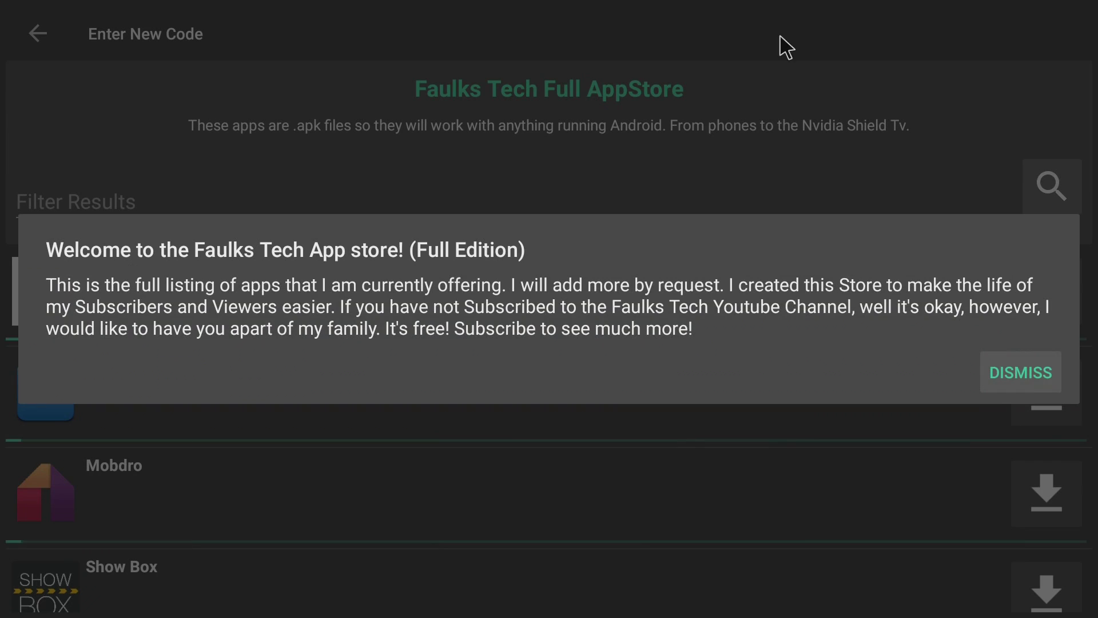
Step: Queue downloads for Aptoide, IPTV and Mobdro while scrolling through the store list
left_click(1017, 370)
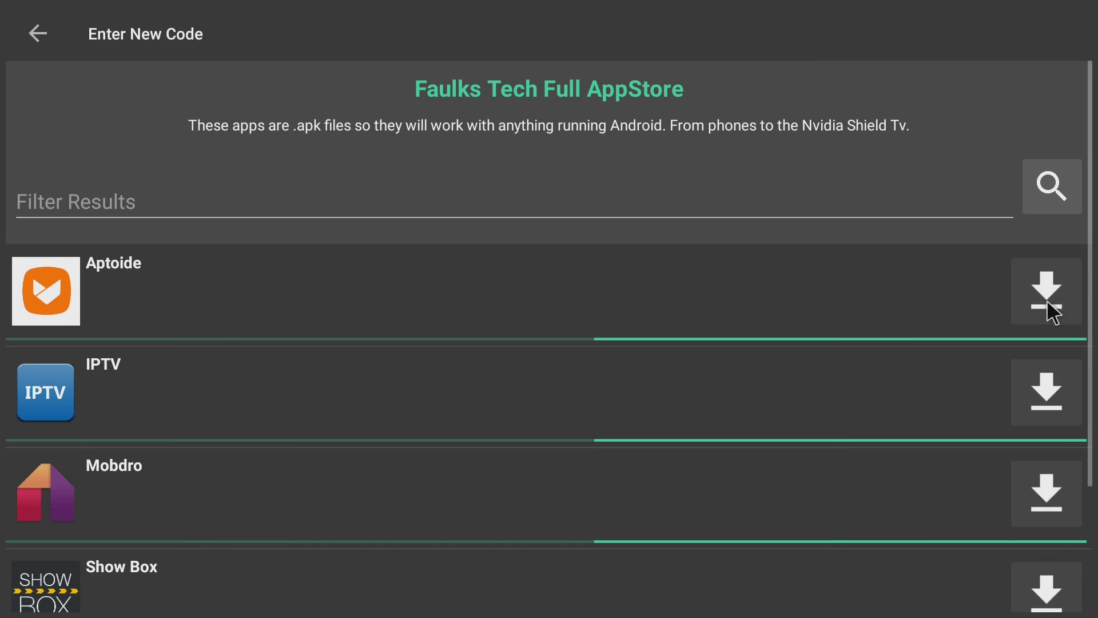
left_click(1048, 294)
left_click(1049, 385)
left_click(1039, 506)
scroll(1085, 551, "down", 3)
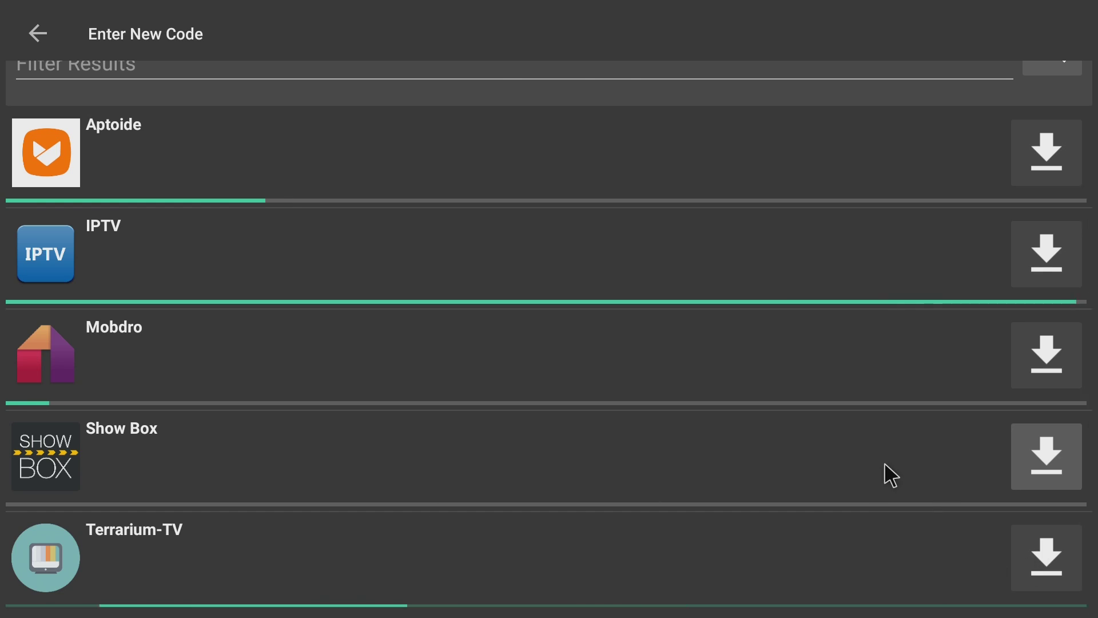
scroll(884, 462, "up", 3)
scroll(930, 461, "down", 2)
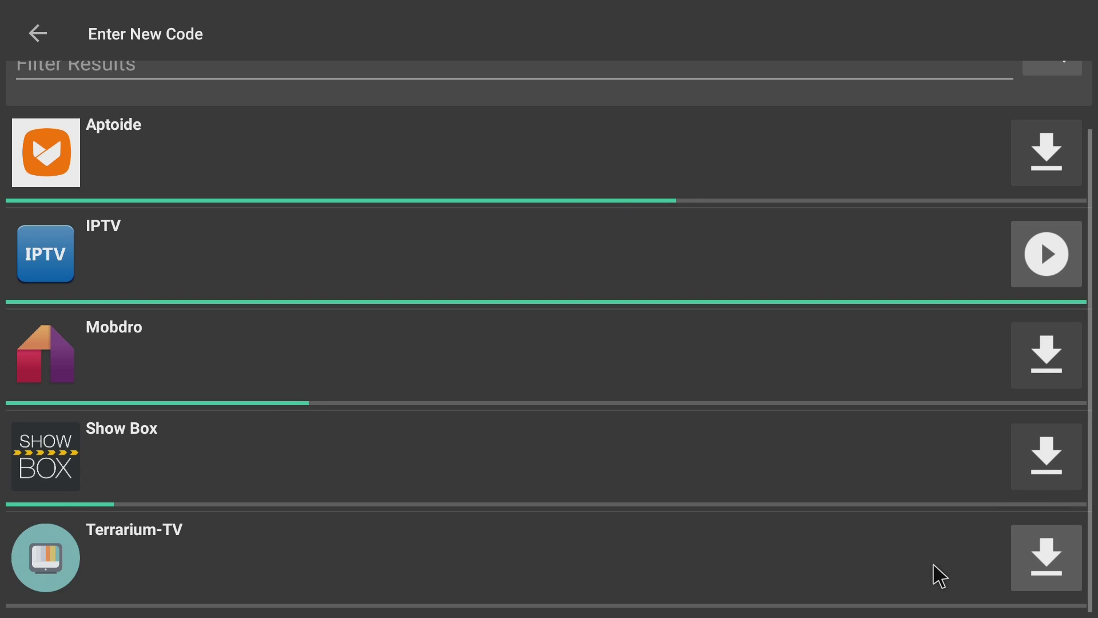
scroll(877, 528, "down", 2)
scroll(878, 529, "up", 2)
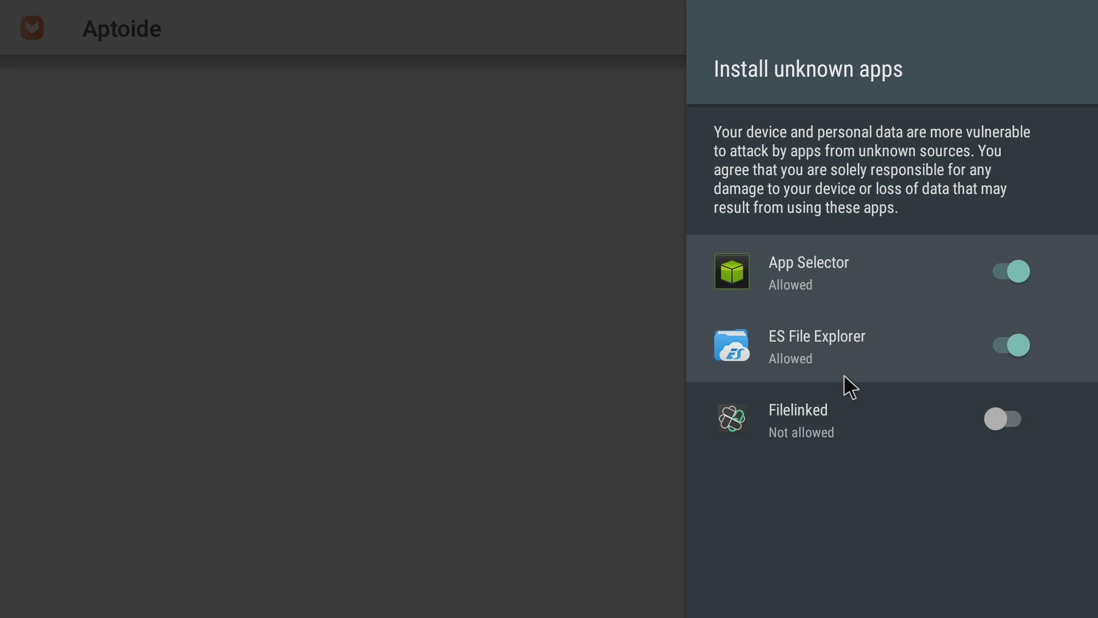
Step: Allow Filelinked to install unknown apps and launch the downloaded Aptoide installer
left_click(1007, 417)
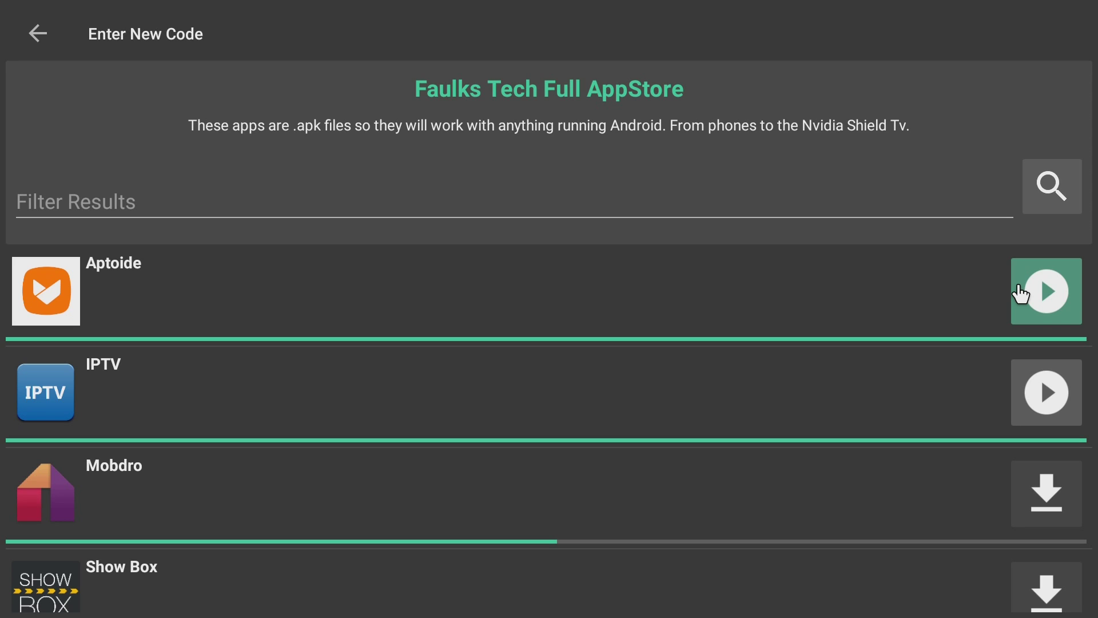
left_click(1020, 293)
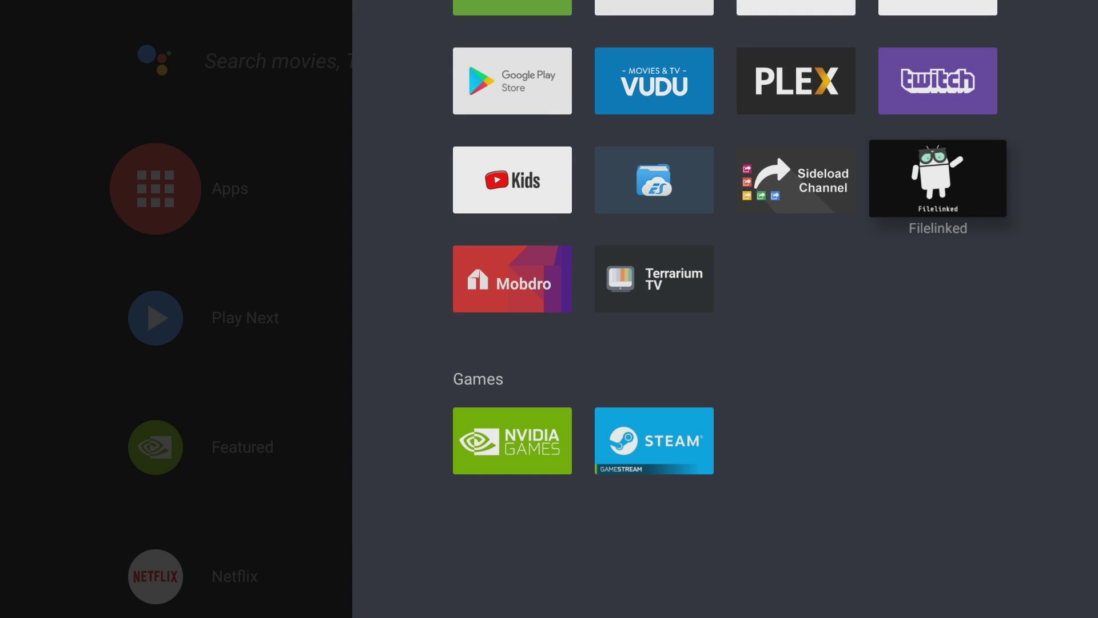
key("Up")
key("Up")
key("Up")
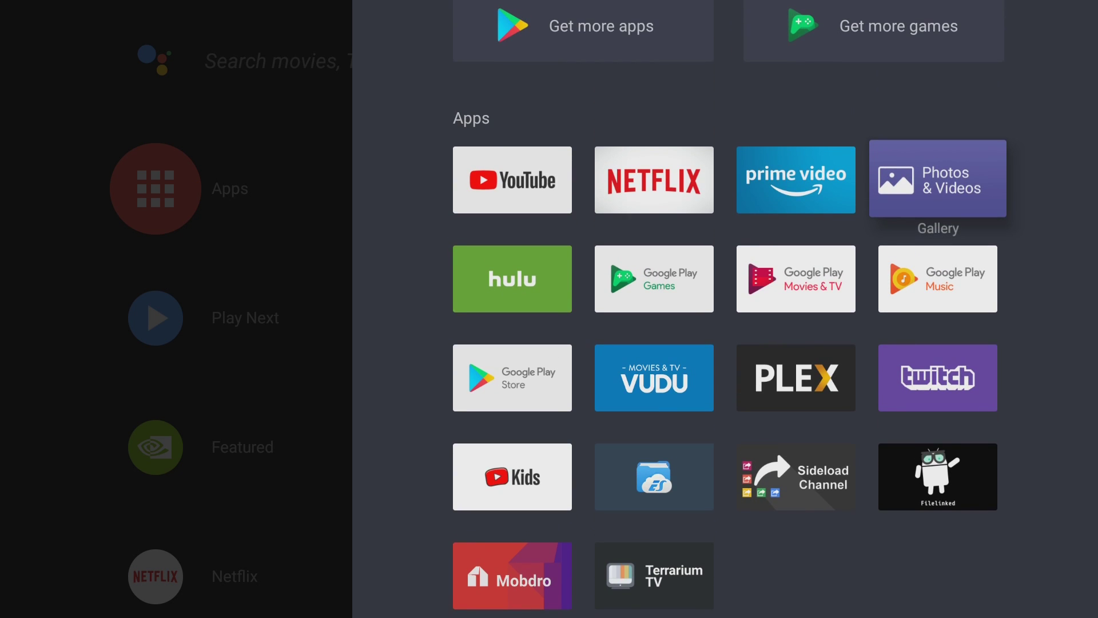
key("Down")
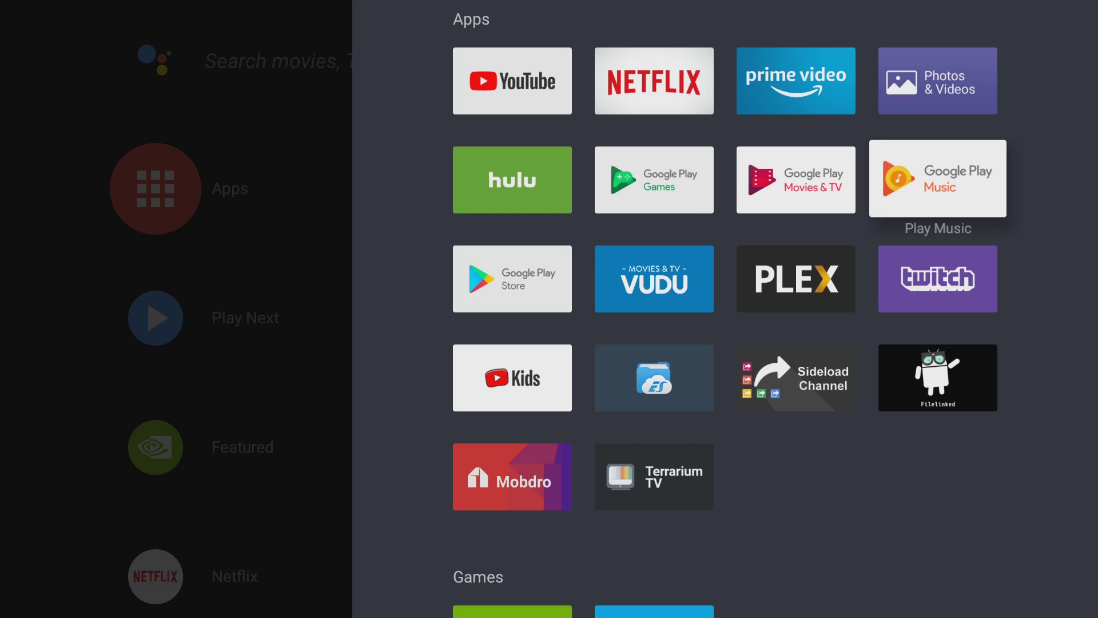
key("Down")
key("Down")
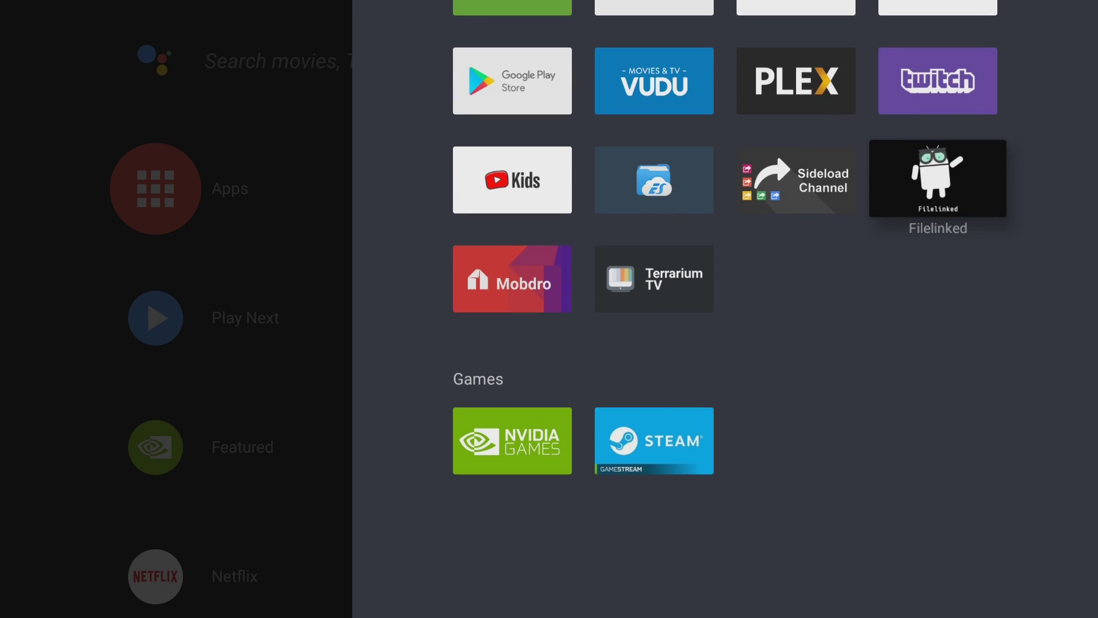
key("Down")
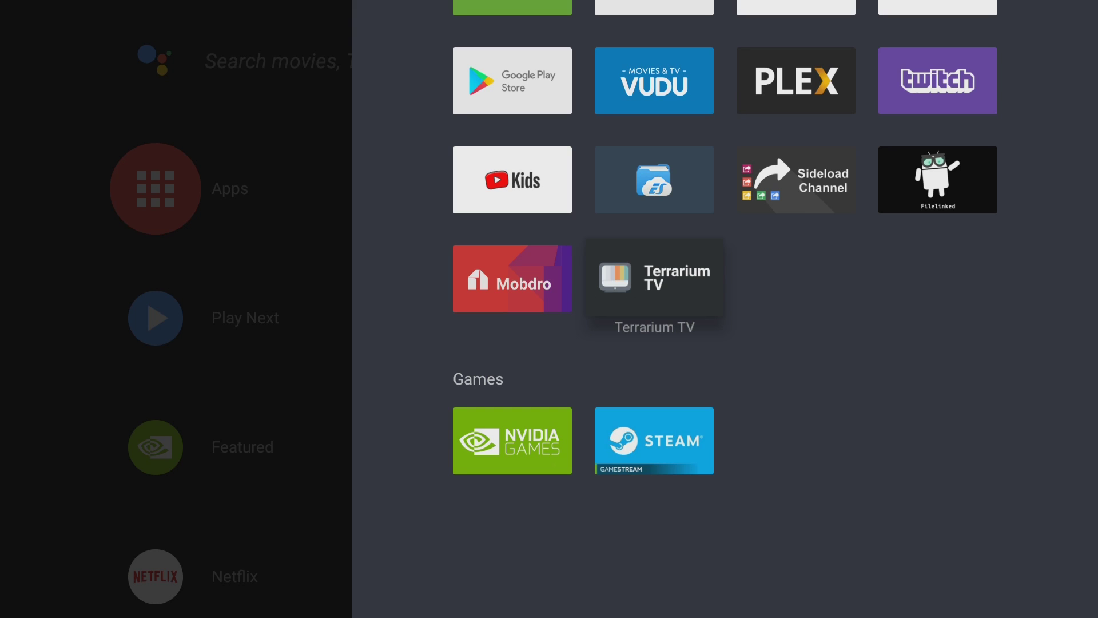
key("Up")
key("Right")
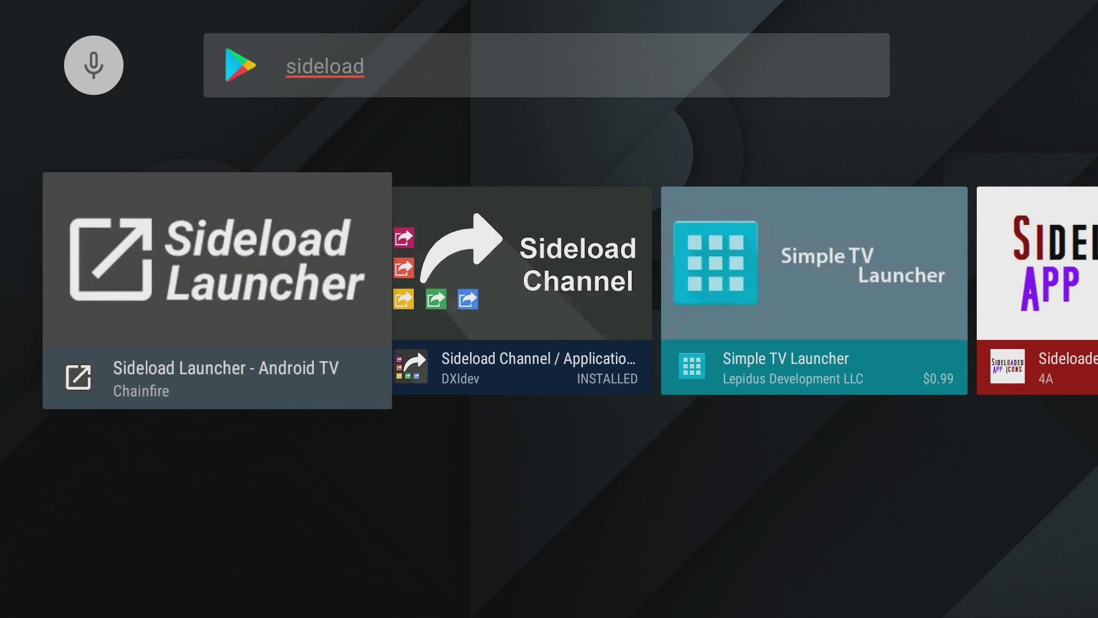
key("Right")
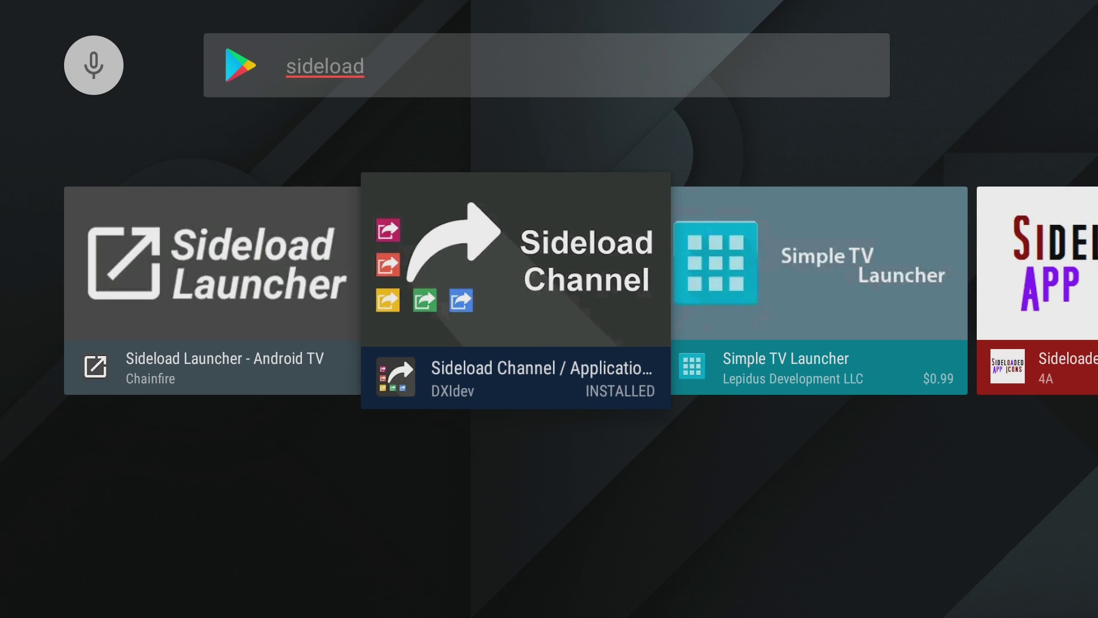
key("Left")
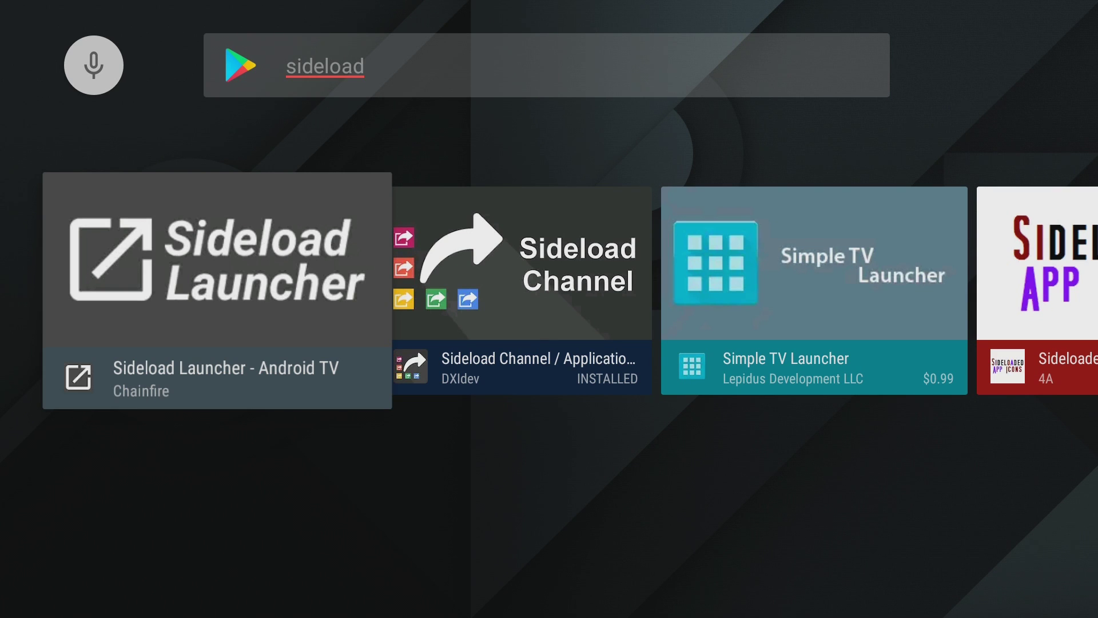
key("Escape")
key("Escape")
key("Right")
key("Right")
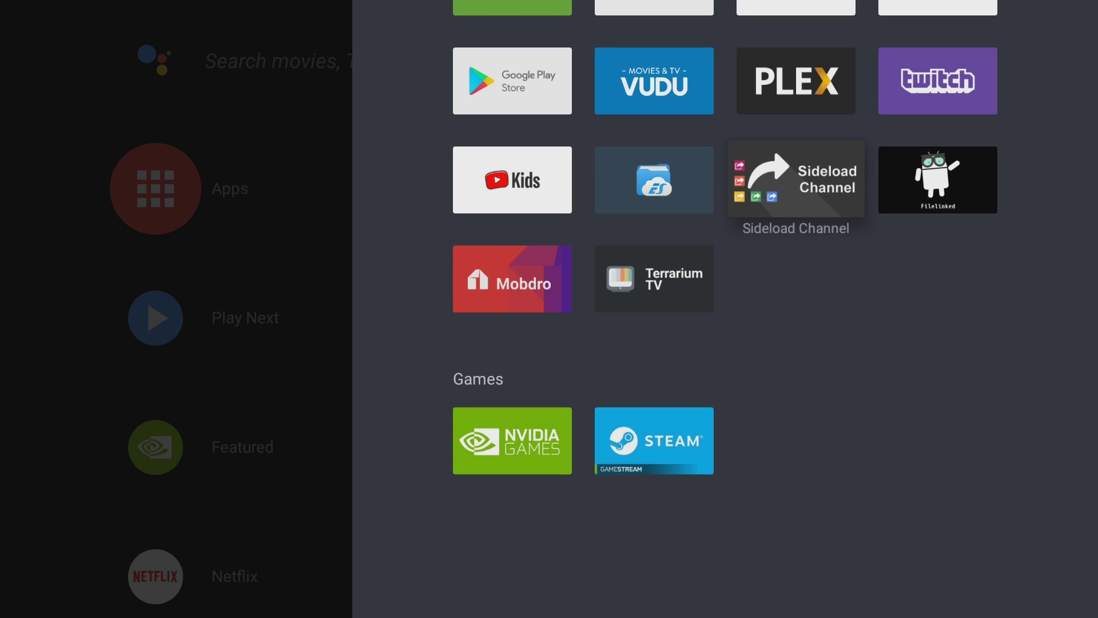
Step: Launch Sideload Channel and move focus from the Shows row down to Music
key("Return")
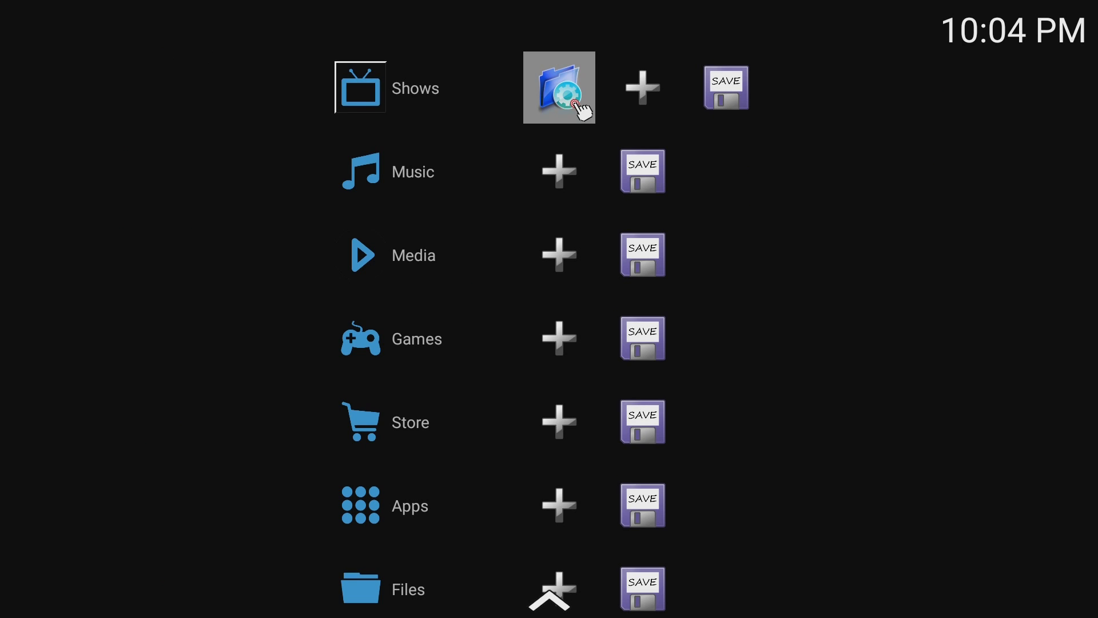
key("Down")
key("Up")
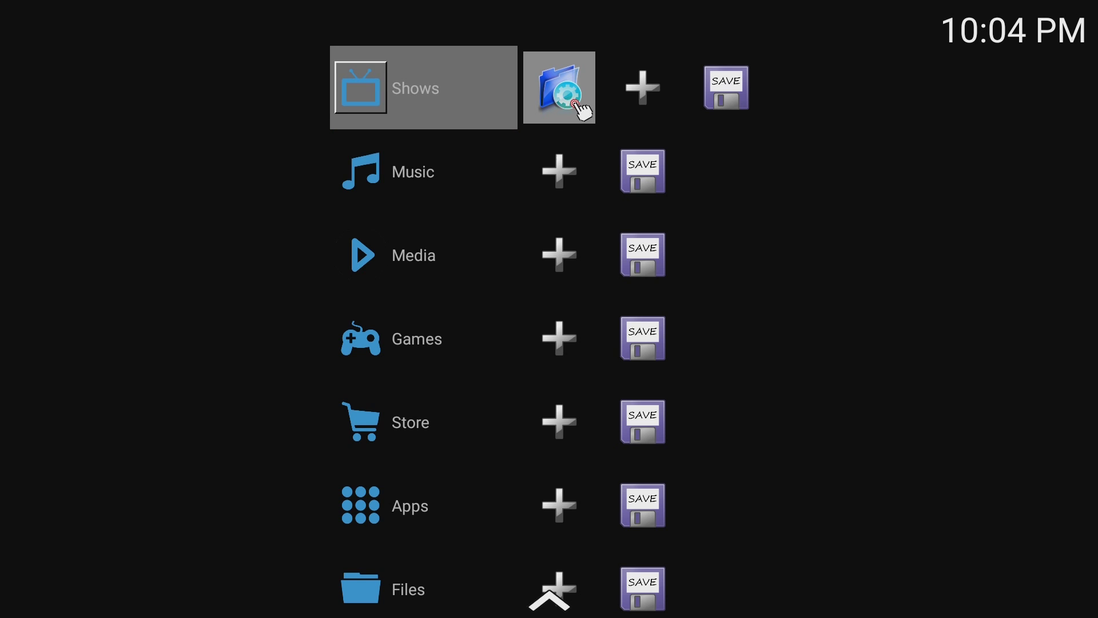
key("Down")
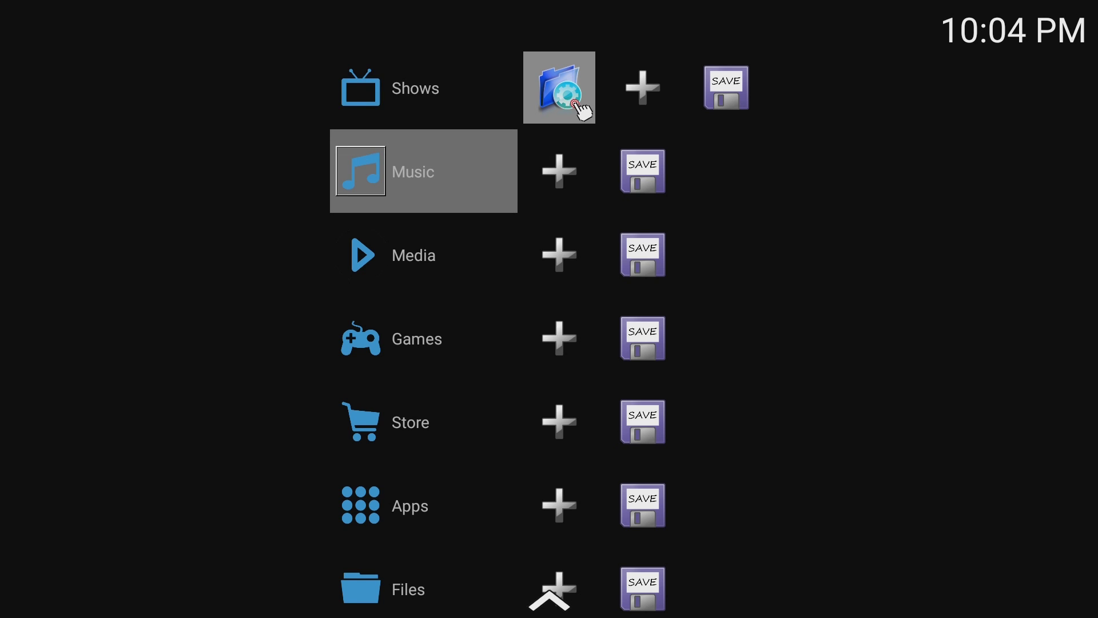
Step: Open the Apps channel's Channel name field and place the caret before 'Apps'
key("Return")
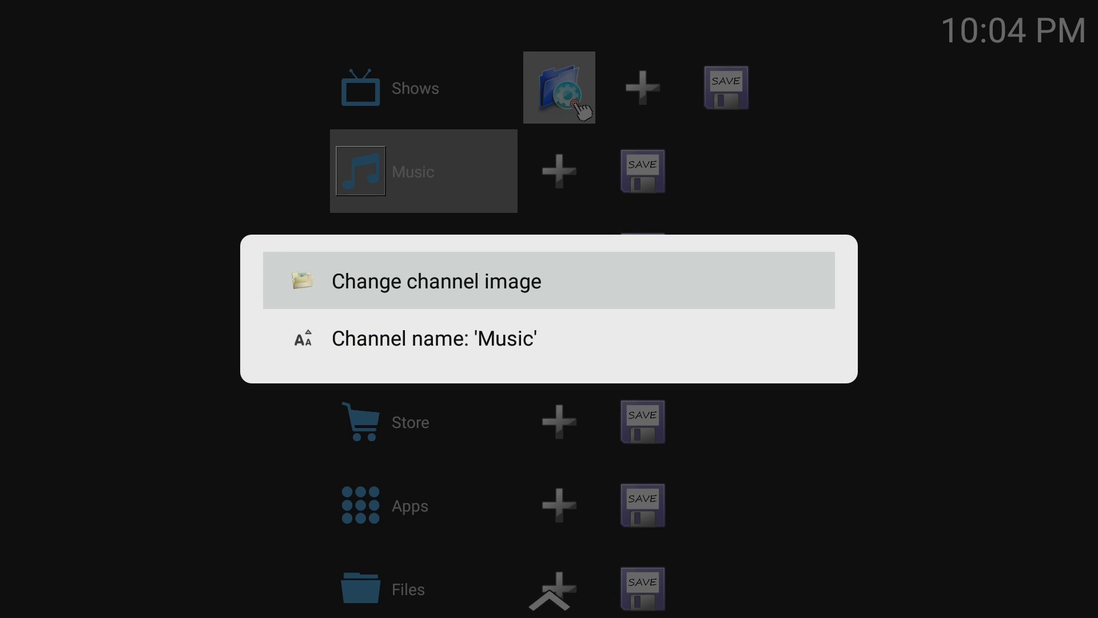
key("Escape")
key("Down")
key("Down")
key("Down")
key("Down")
key("Return")
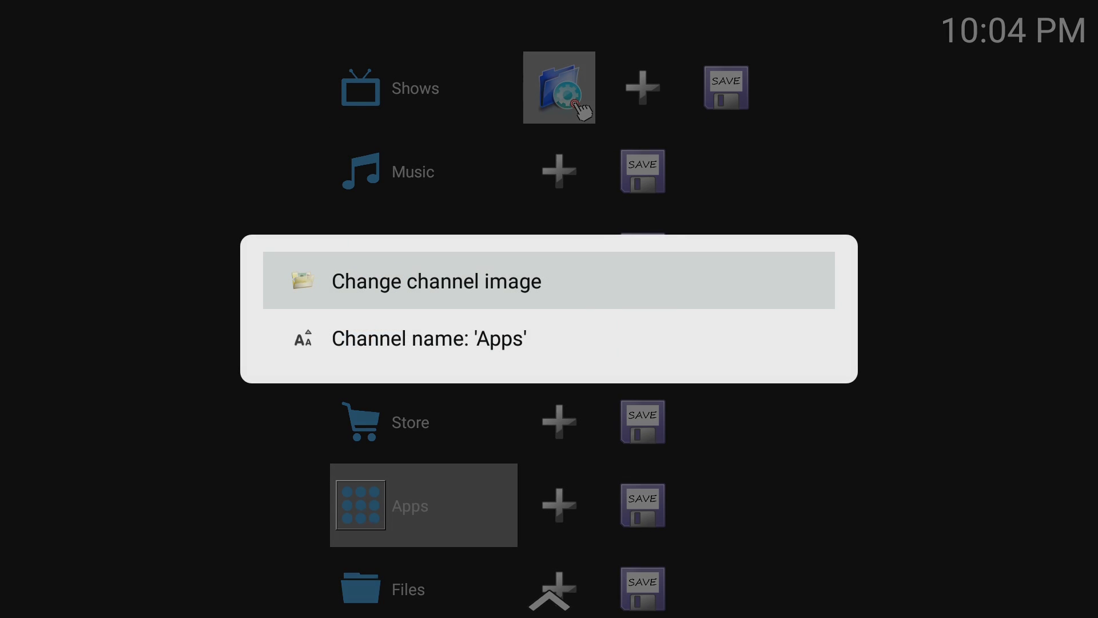
key("Down")
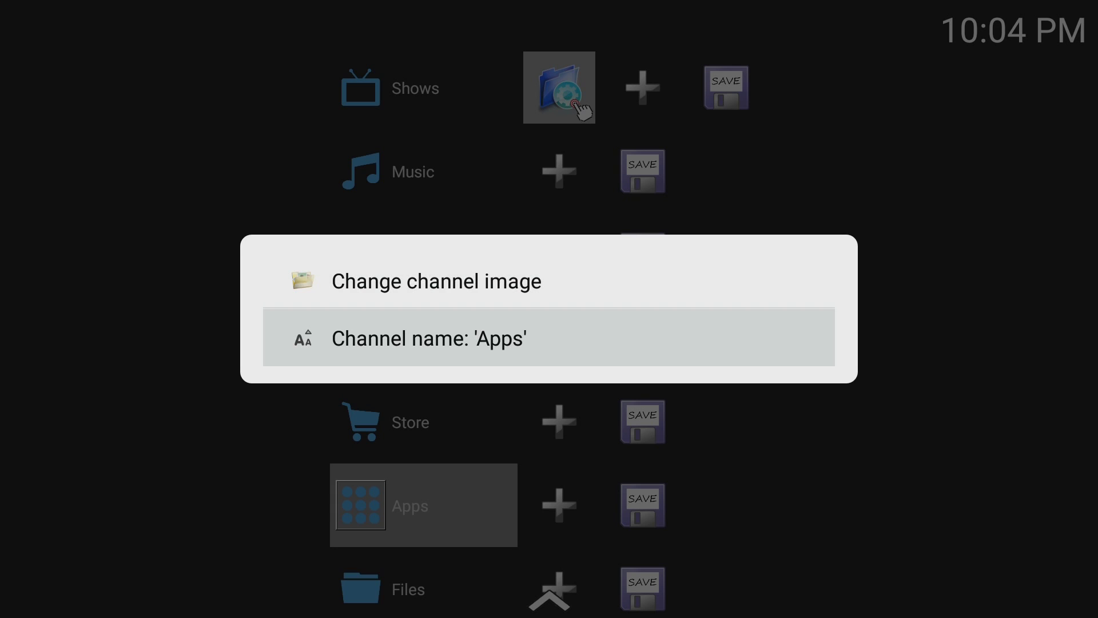
key("Return")
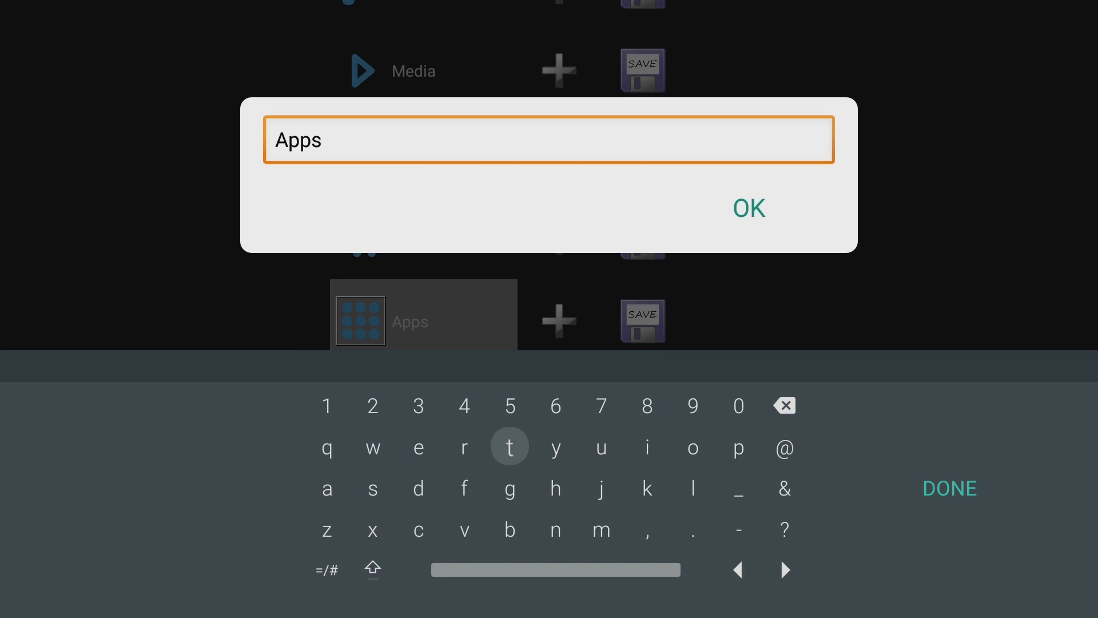
key("Right")
key("Right")
key("Right")
key("Right")
key("Down")
key("Down")
key("Right")
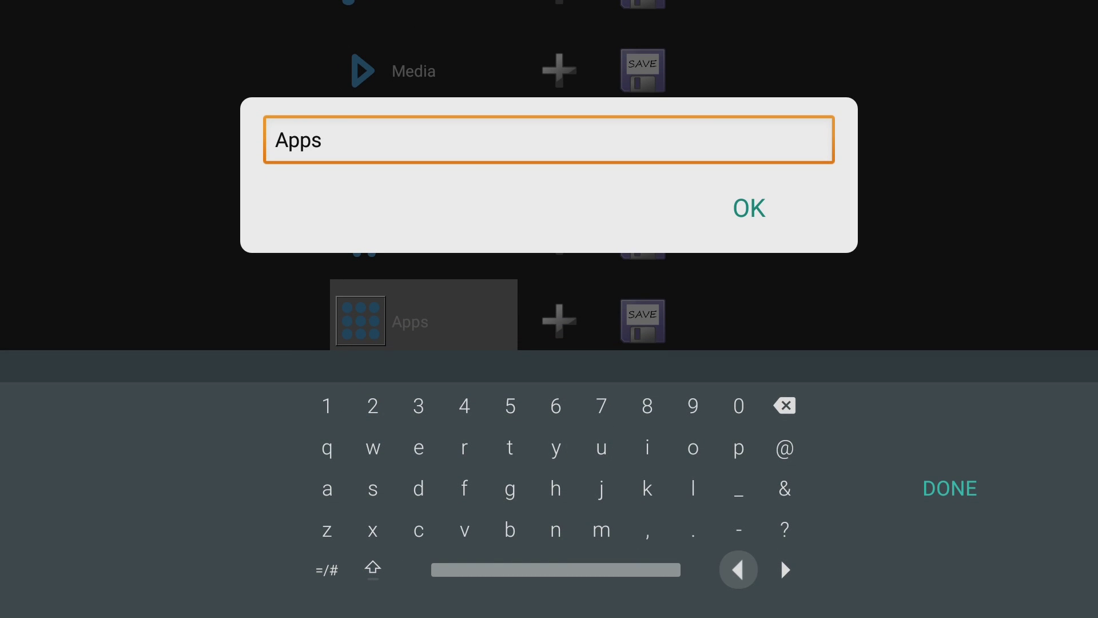
key("Return")
key("Return")
key("Return")
key("Return")
Step: Type '3rd ' before Apps, deleting the stray 'a' and 's' entered by mistake
key("Up")
key("Up")
key("Up")
key("Up")
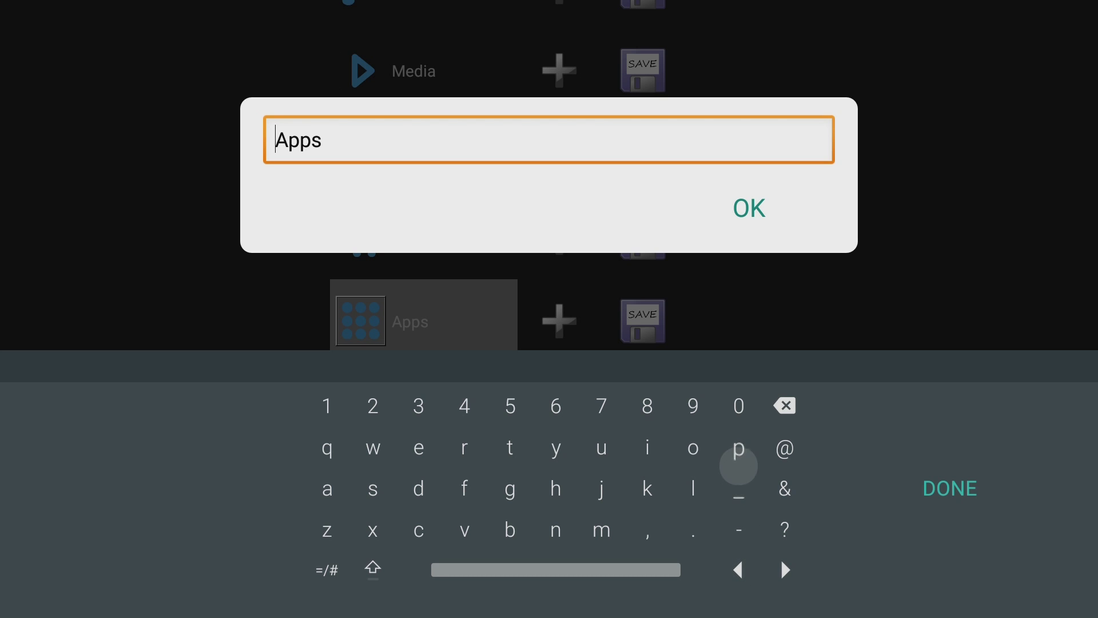
key("Left")
key("Left")
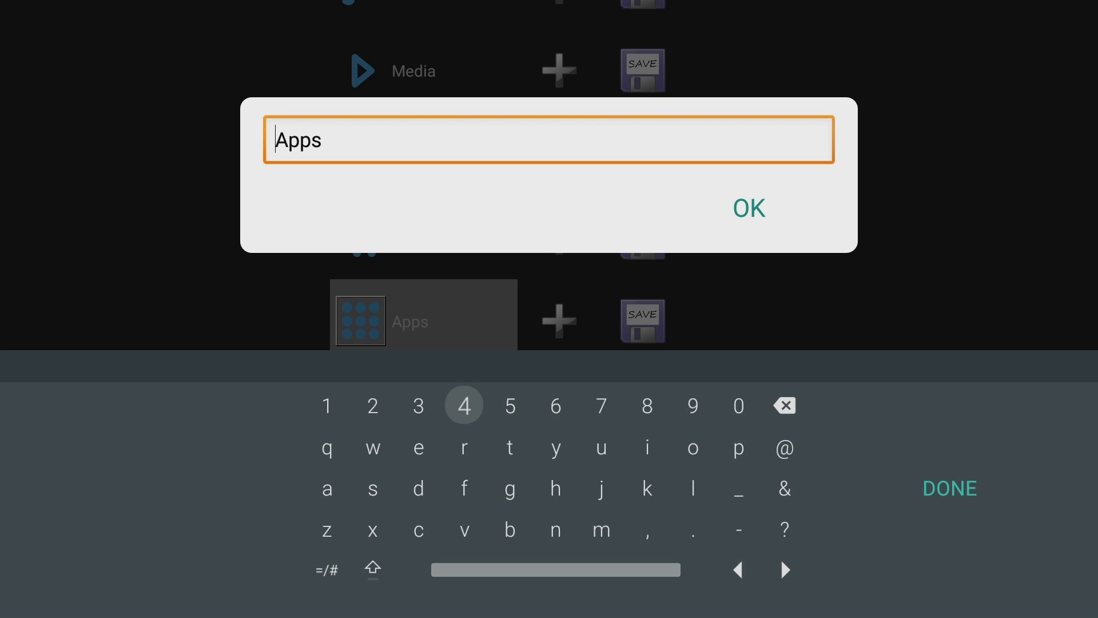
key("Left")
key("Left")
key("Right")
key("Return")
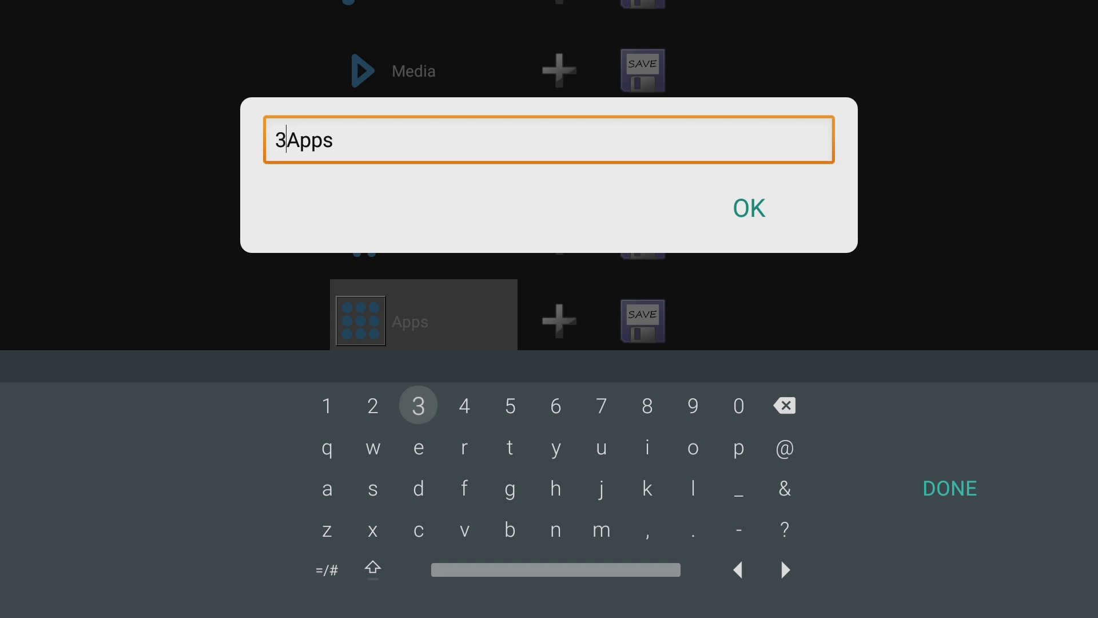
key("Right")
key("Down")
key("Return")
key("Left")
key("Left")
key("Down")
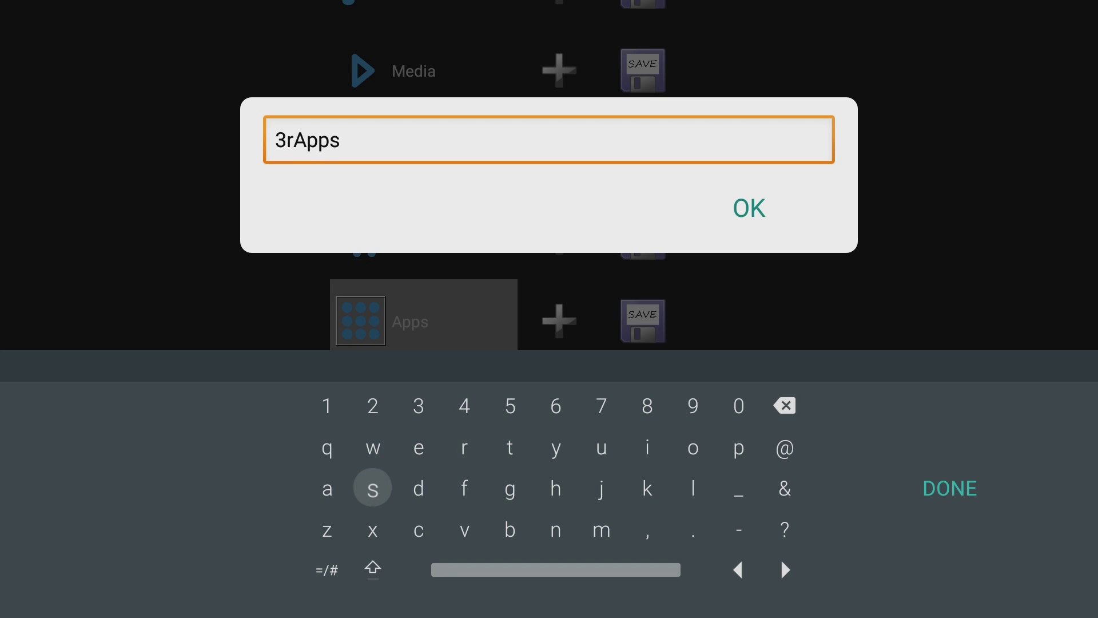
key("Right")
key("Return")
key("Left")
key("Left")
key("Return")
key("Right")
key("Right")
key("Right")
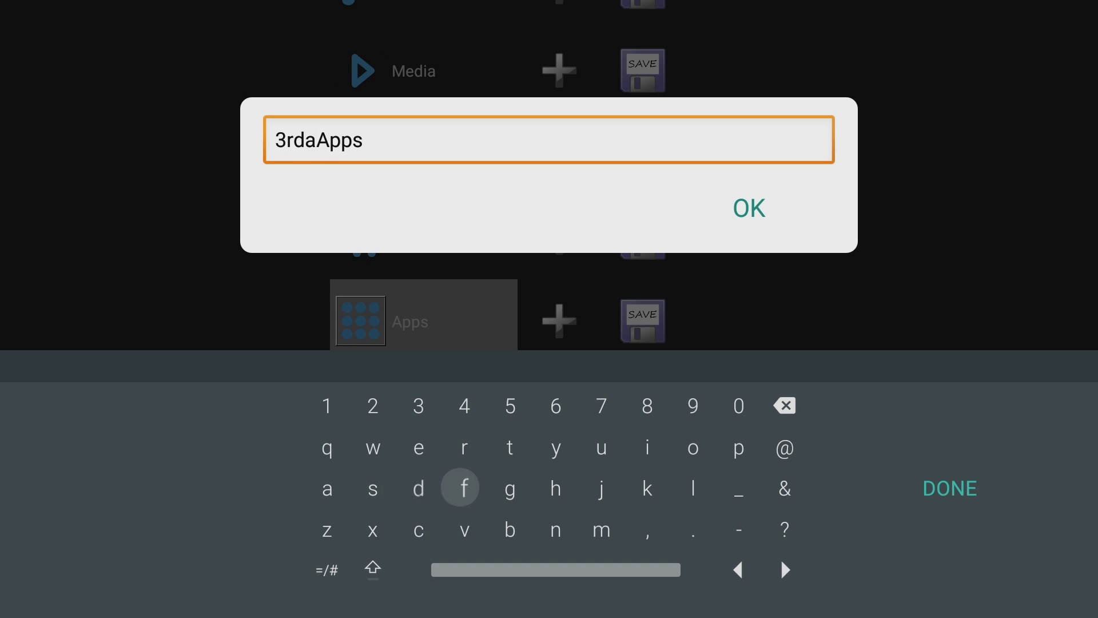
key("Right")
key("Right")
key("Right")
key("Right")
key("Up")
key("Up")
key("Right")
key("Right")
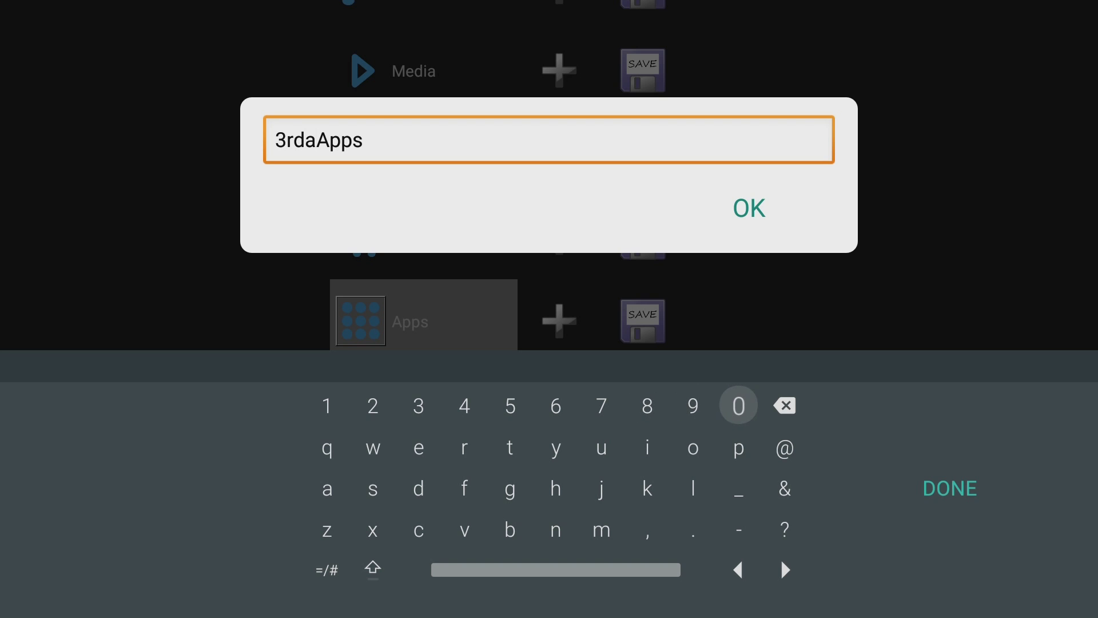
key("Right")
key("Return")
key("Left")
key("Left")
key("Left")
key("Left")
key("Left")
key("Left")
key("Left")
key("Left")
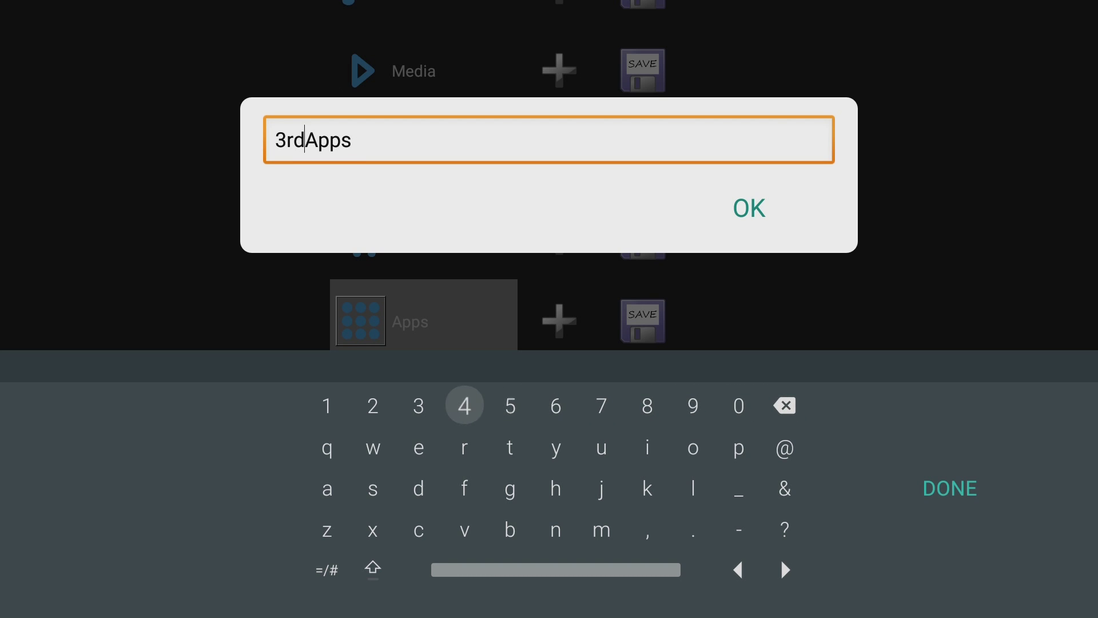
key("Down")
key("Down")
key("Left")
key("Left")
key("Right")
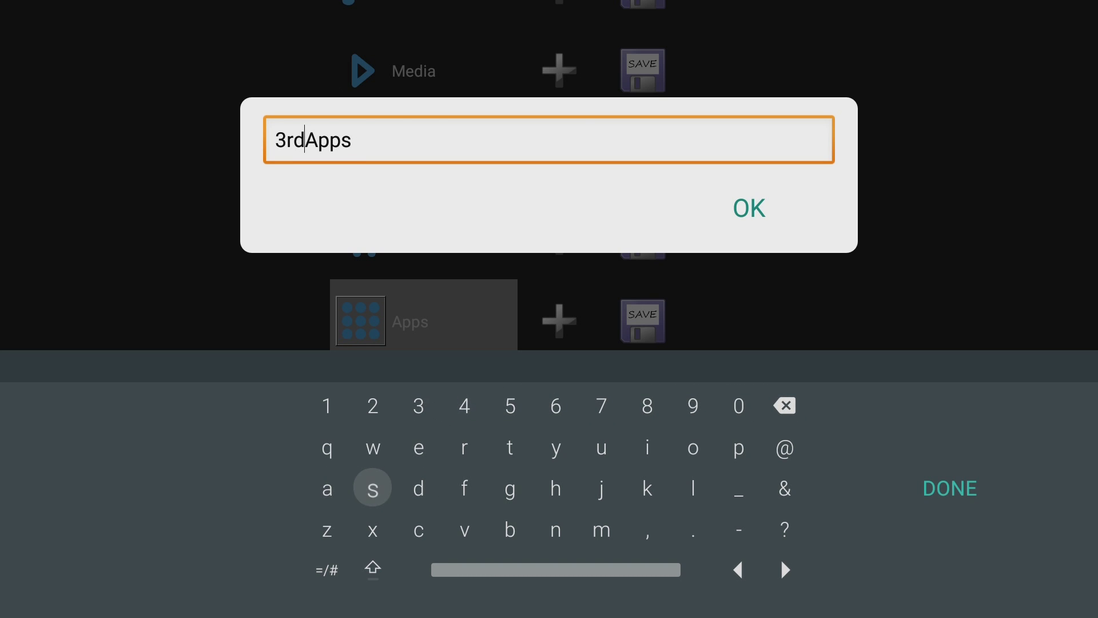
key("Return")
key("Right")
key("Right")
key("Right")
key("Right")
key("Right")
key("Right")
key("Right")
key("Right")
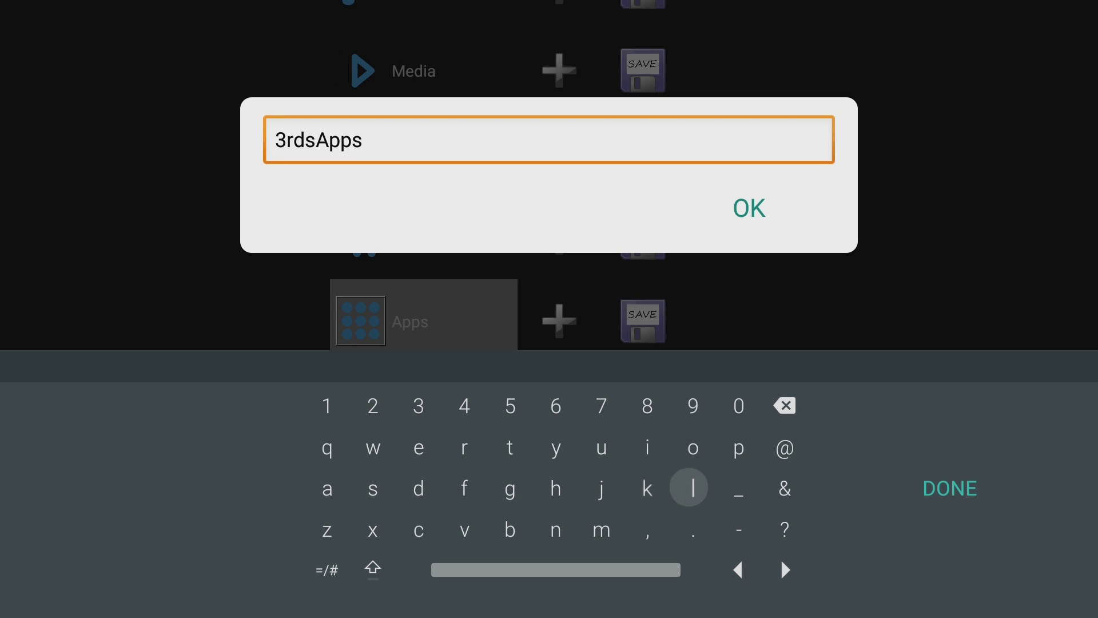
key("Up")
key("Up")
key("Right")
key("Right")
key("Return")
key("Left")
key("Left")
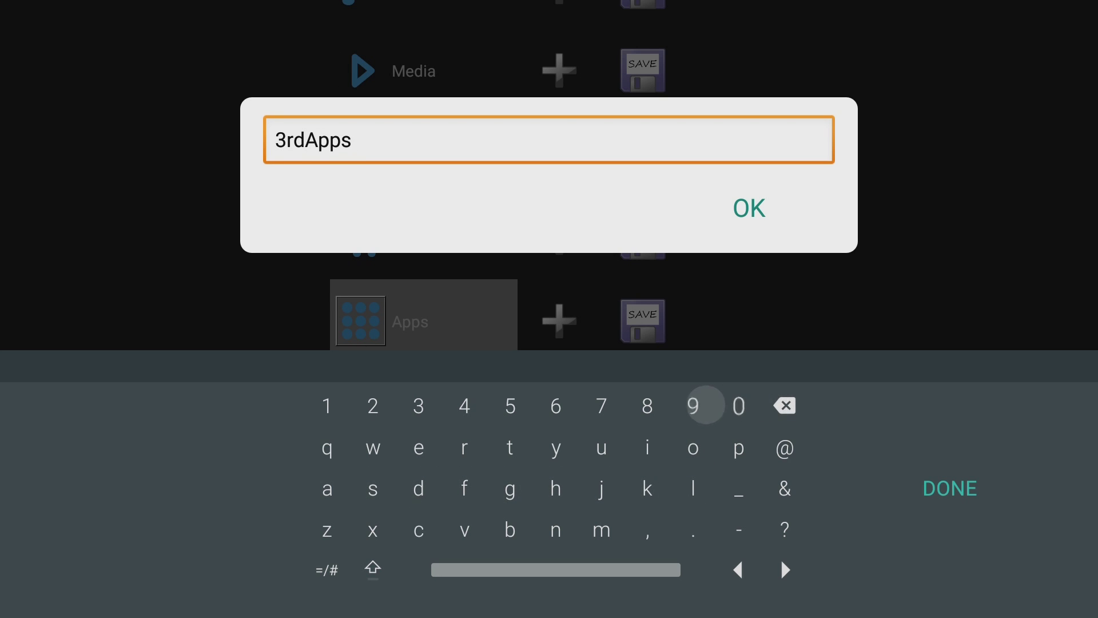
key("Left")
key("Down")
key("Down")
key("Down")
key("Return")
Step: Type 'Party ' with a capital P so the name reads '3rd Party Apps'
key("Up")
key("Up")
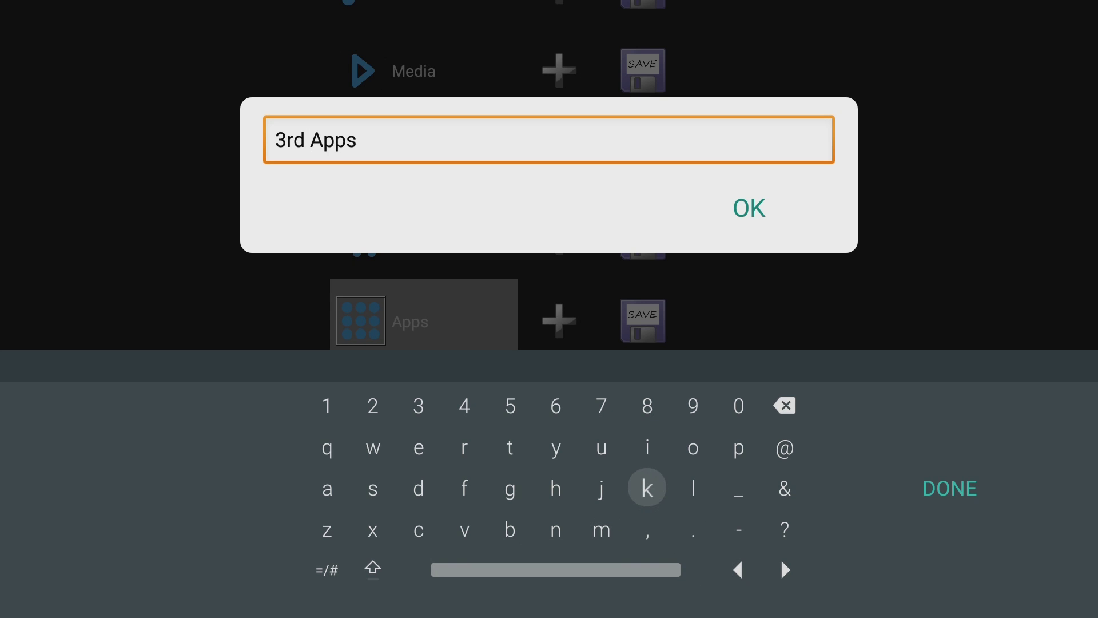
key("Left")
key("Left")
key("Left")
key("Left")
key("Left")
key("Left")
key("Down")
key("Down")
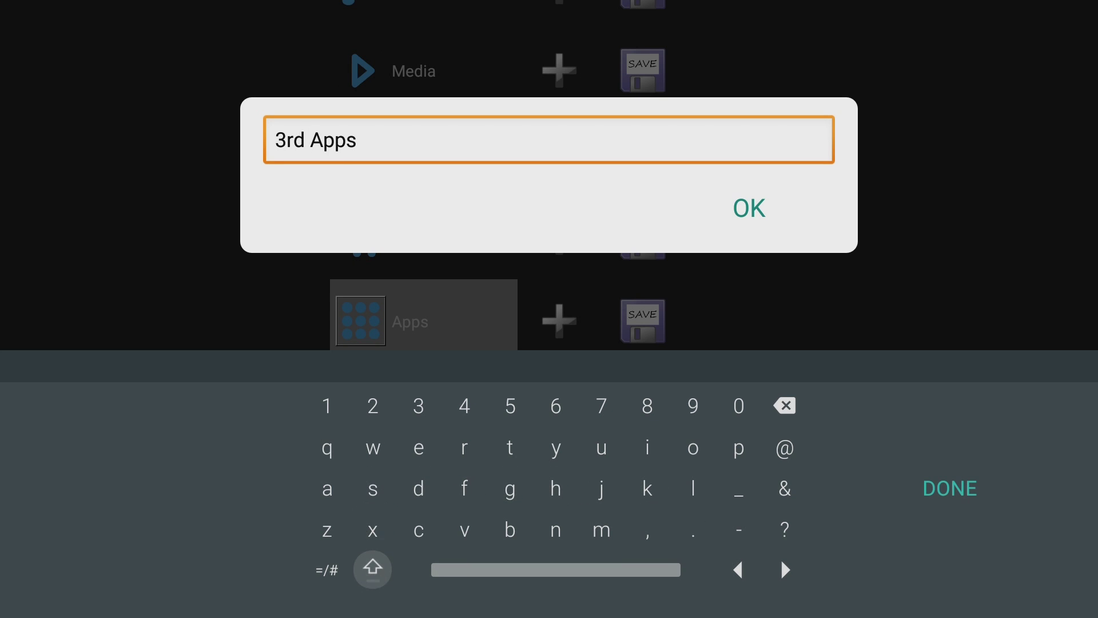
key("Return")
key("Up")
key("Up")
key("Up")
key("Right")
key("Right")
key("Right")
key("Right")
key("Right")
key("Right")
key("Right")
key("Right")
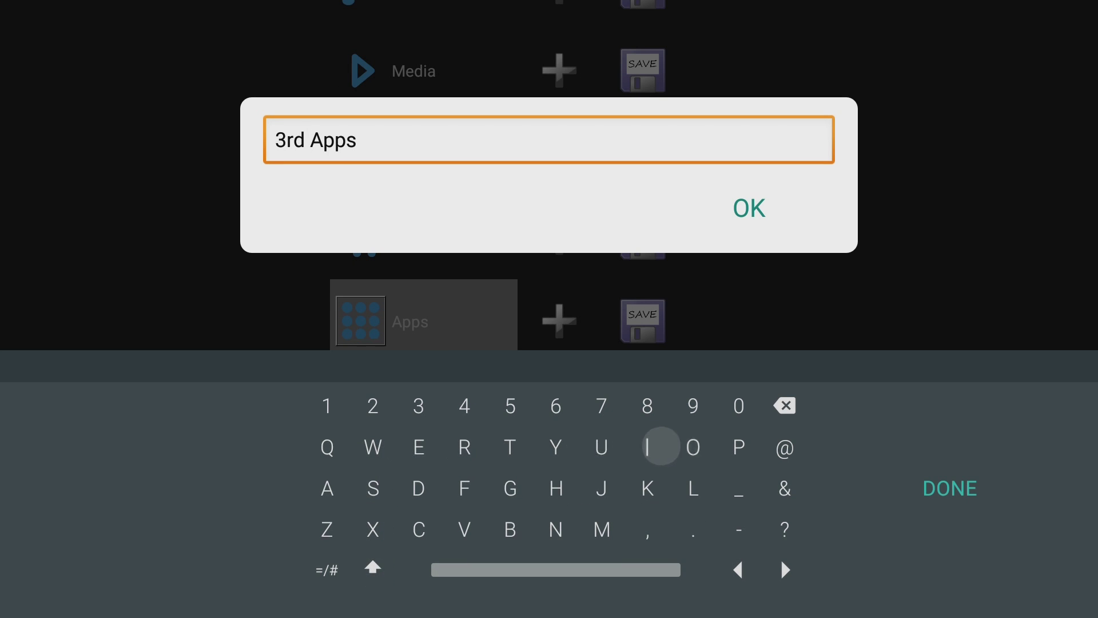
key("Return")
key("Left")
key("Left")
key("Left")
key("Left")
key("Left")
key("Left")
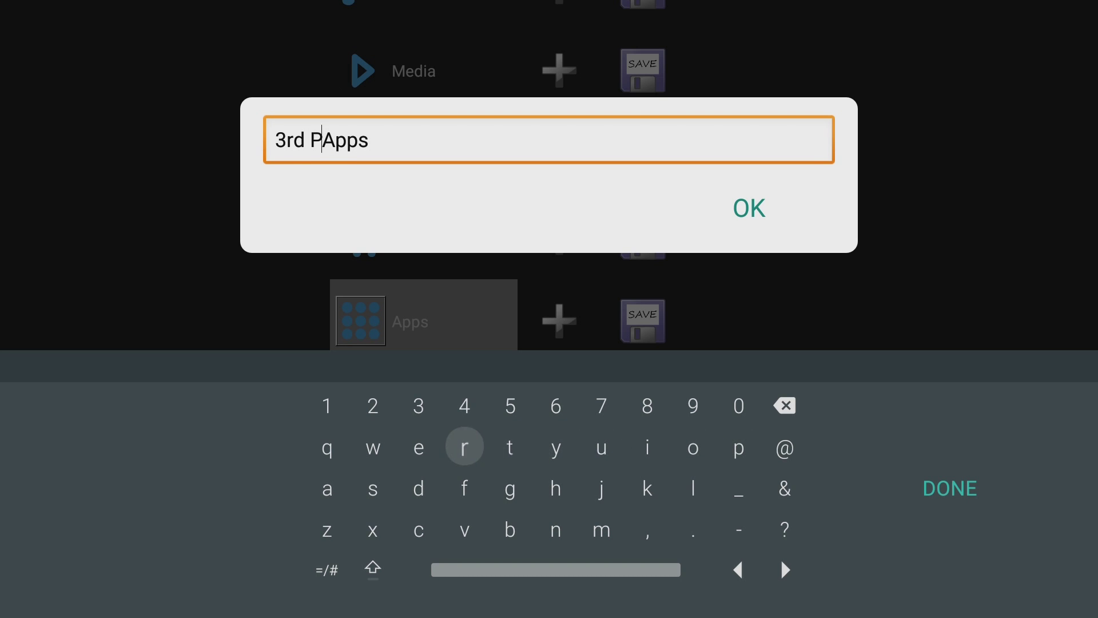
key("Down")
key("Down")
key("Left")
key("Left")
key("Up")
key("Left")
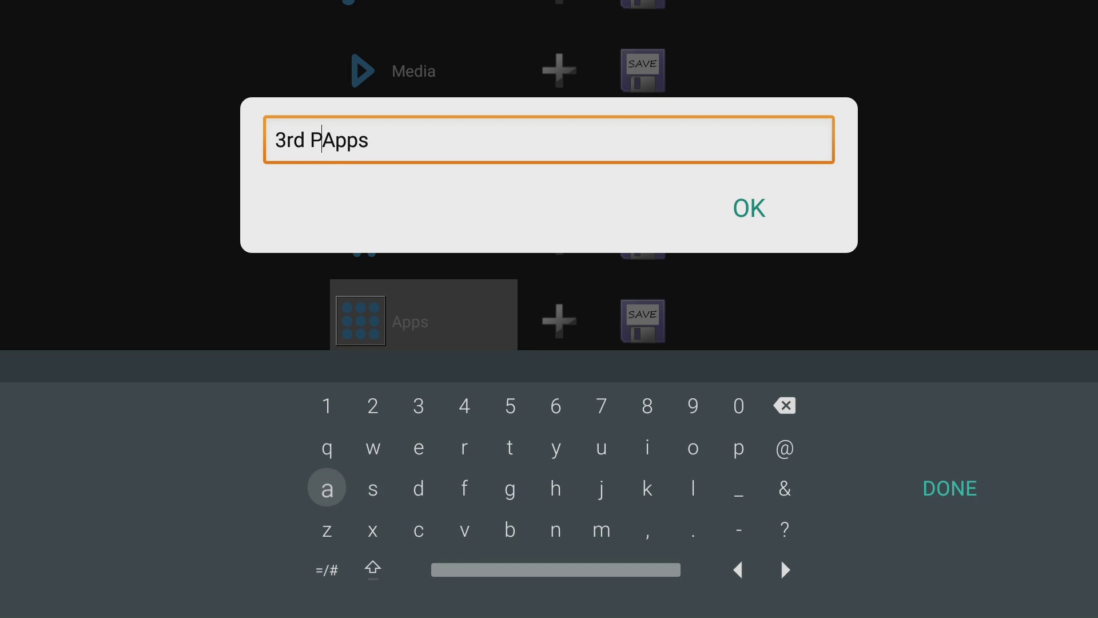
key("Return")
key("Right")
key("Right")
key("Right")
key("Up")
key("Right")
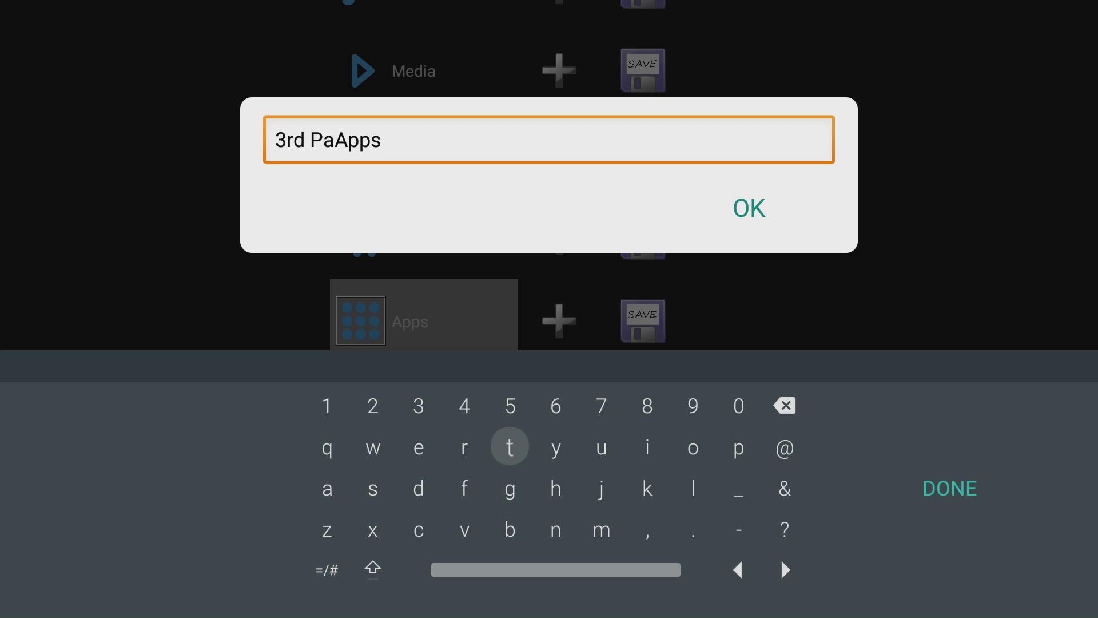
key("Left")
key("Return")
key("Right")
key("Return")
key("Right")
key("Return")
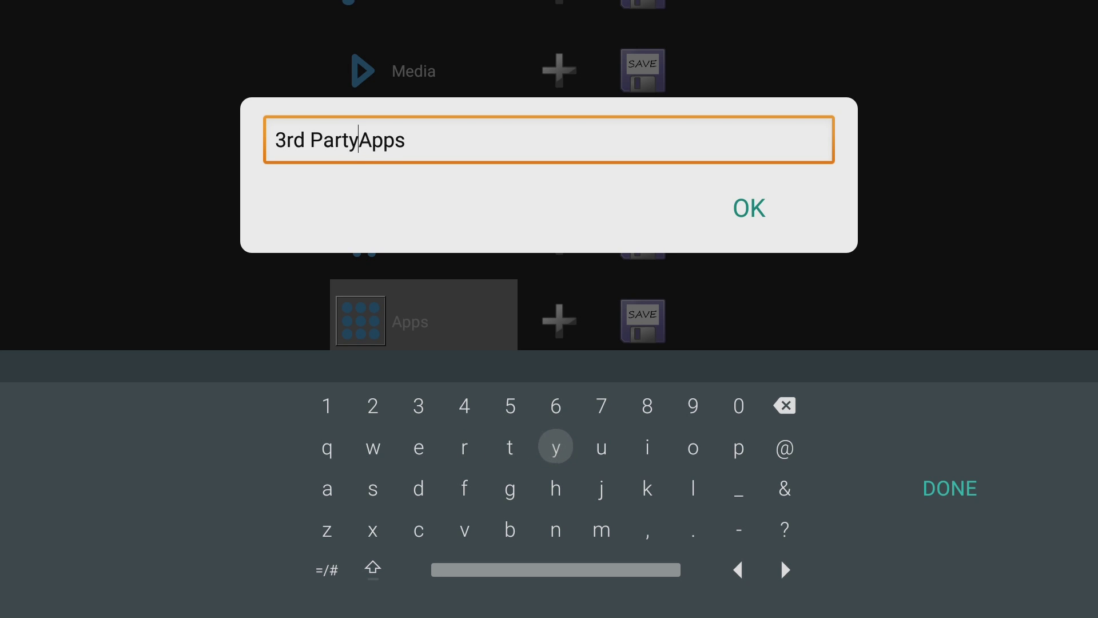
key("Right")
key("Right")
key("Right")
key("Down")
key("Down")
key("Return")
Step: Confirm the new channel name with DONE and OK
key("Up")
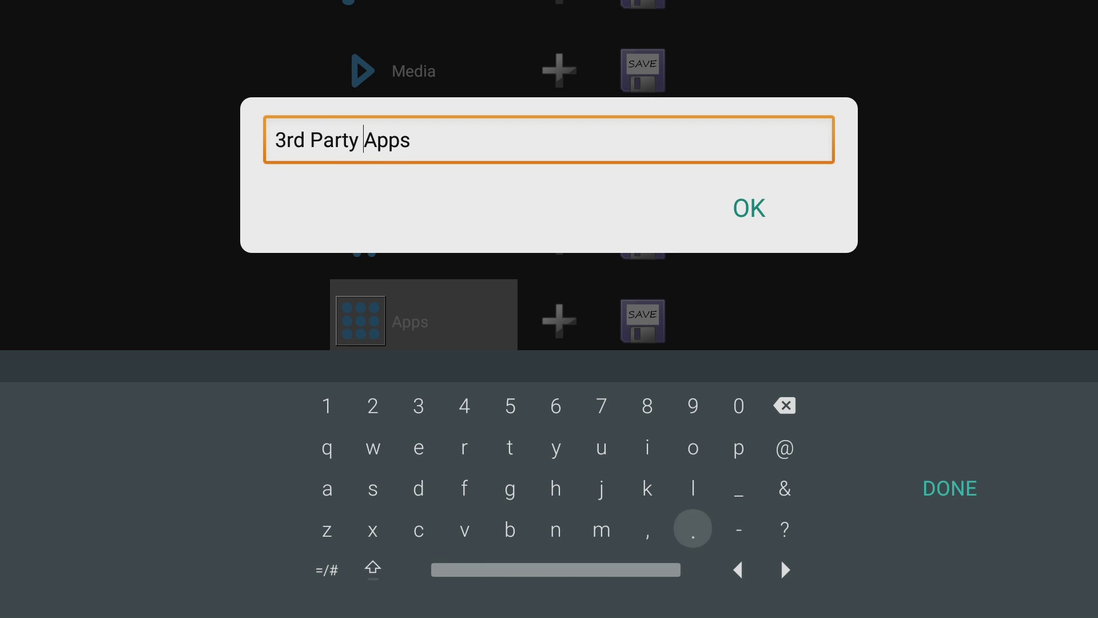
key("Up")
key("Right")
key("Right")
key("Right")
key("Return")
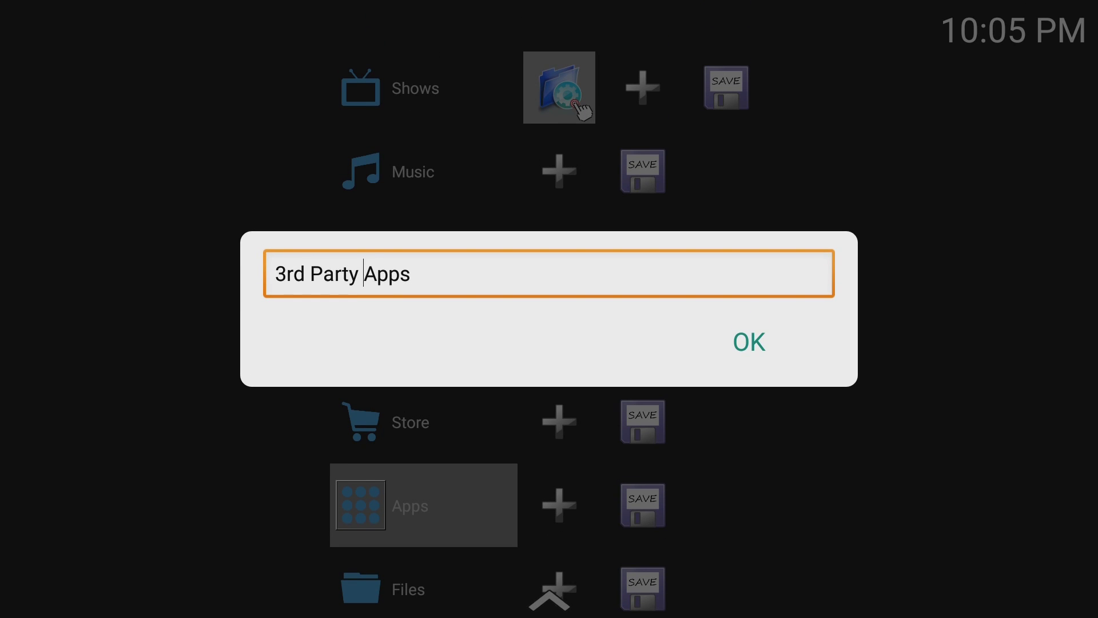
key("Down")
Step: Confirm the '3rd Party Apps' channel name and add Aptoide as a square app tile
key("Return")
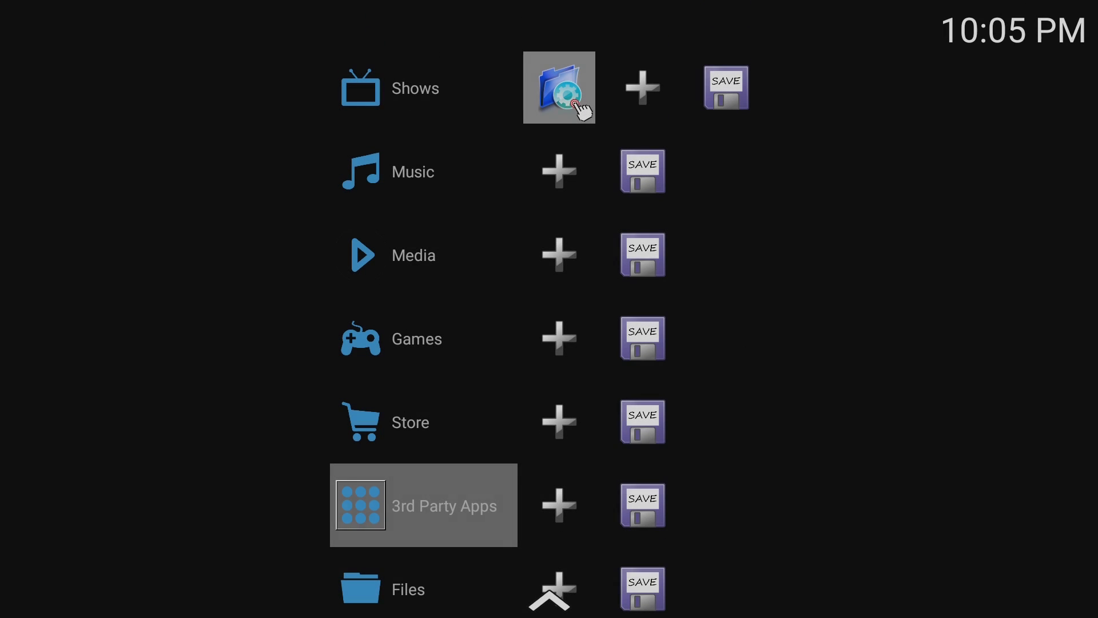
key("Right")
key("Return")
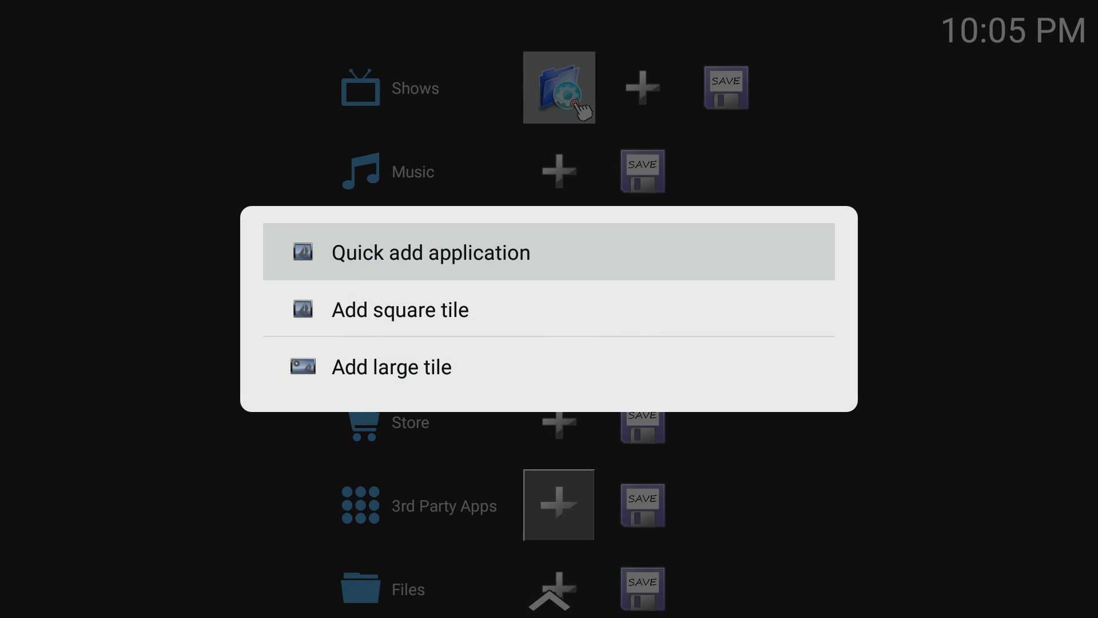
key("Return")
key("Return")
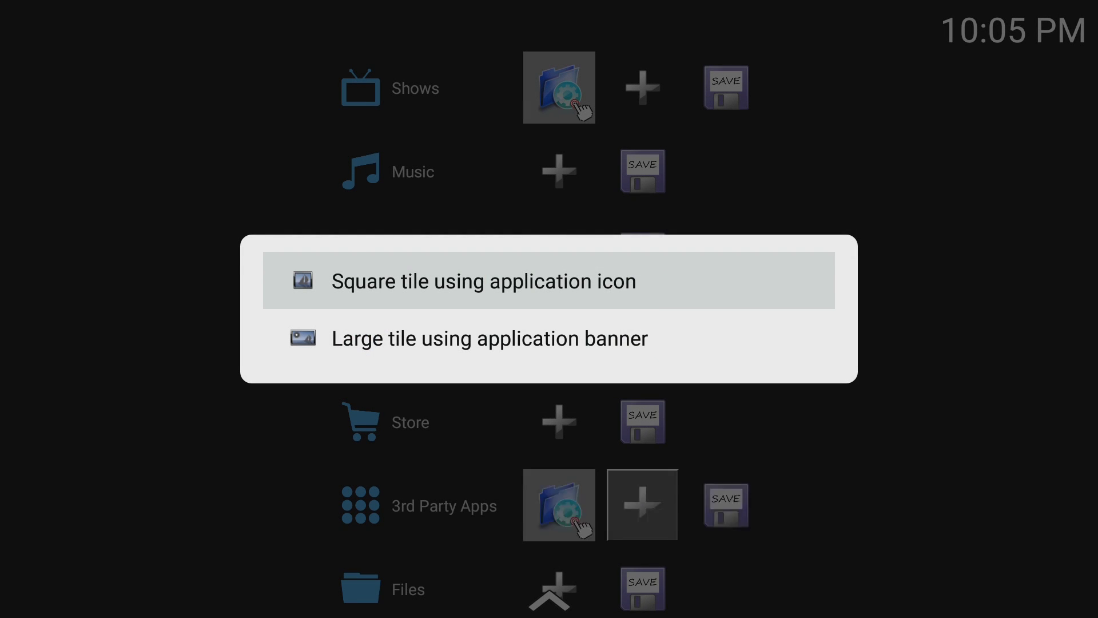
key("Down")
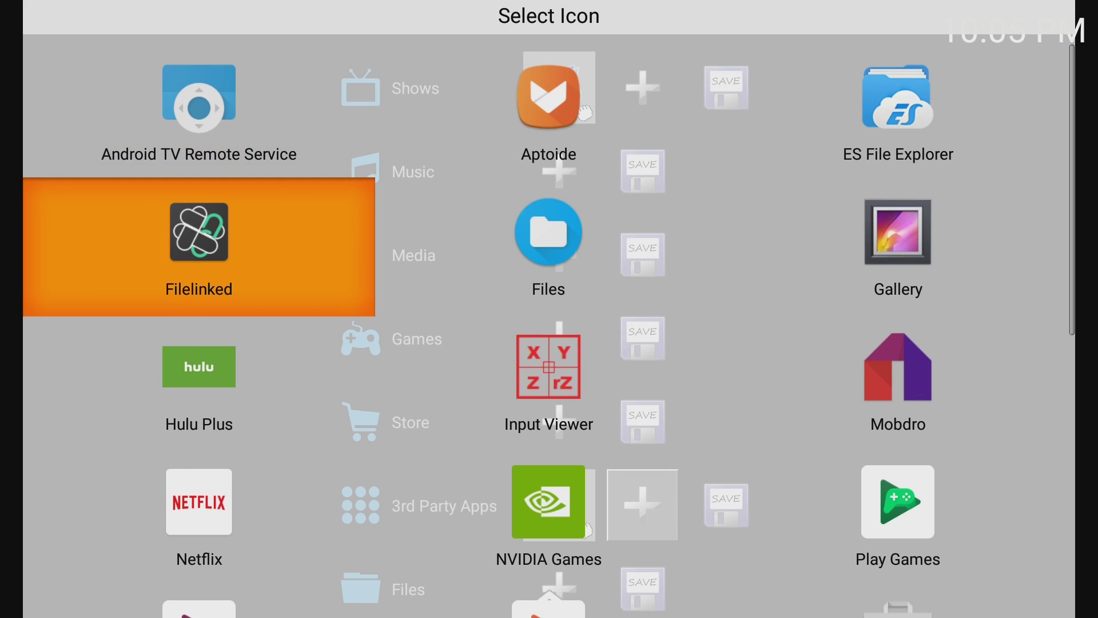
key("Up")
key("Right")
key("Return")
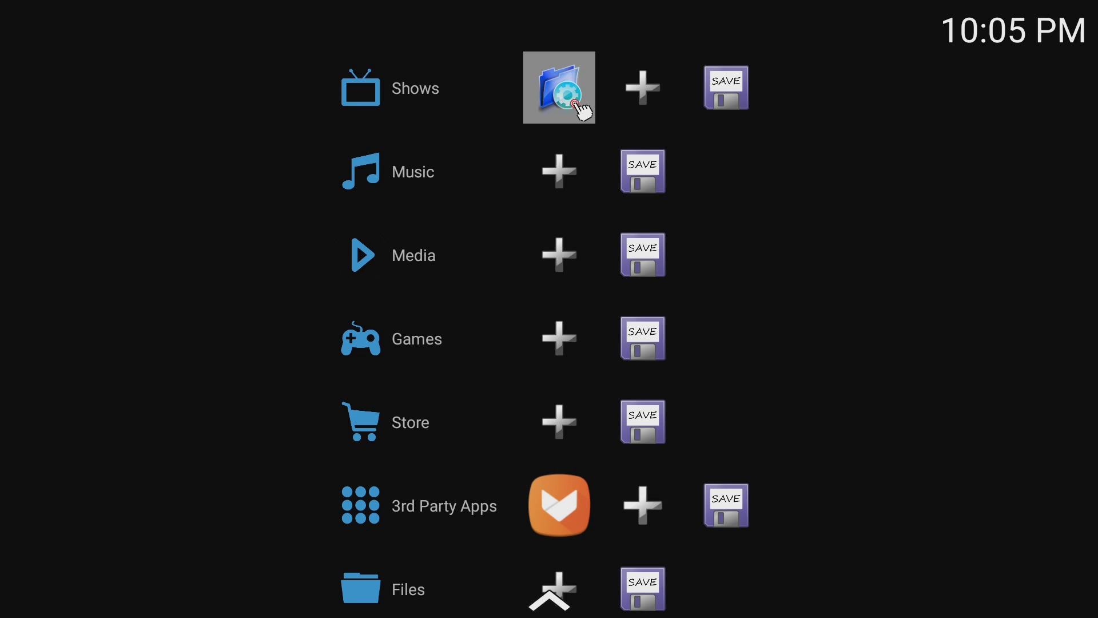
Step: Quick-add Filelinked to the 3rd Party Apps row
key("Return")
key("Return")
key("Return")
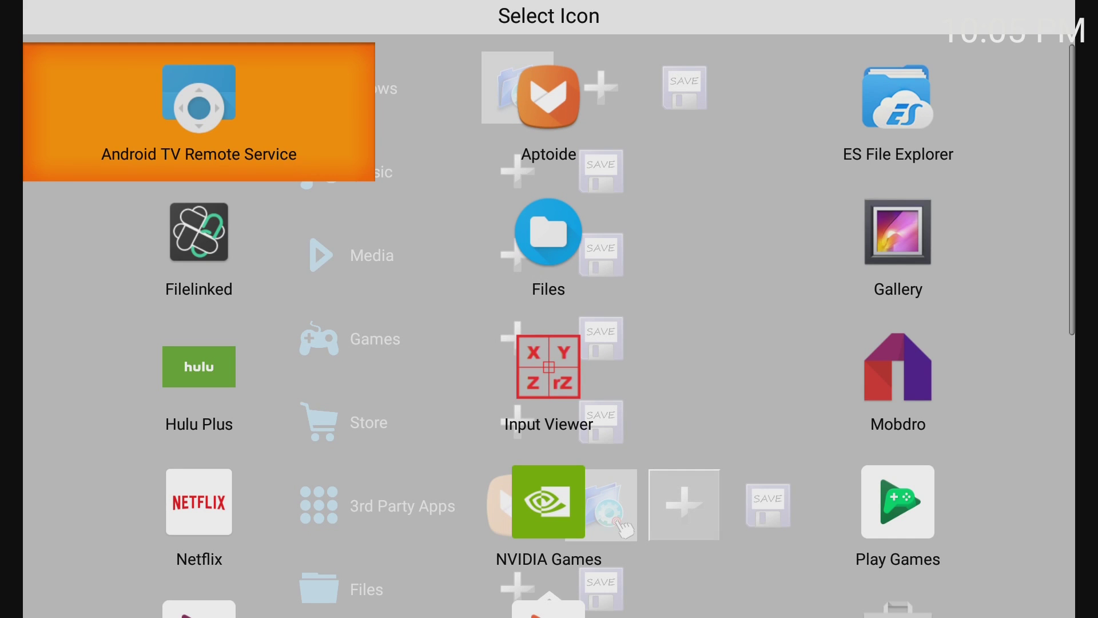
key("Down")
key("Return")
key("Left")
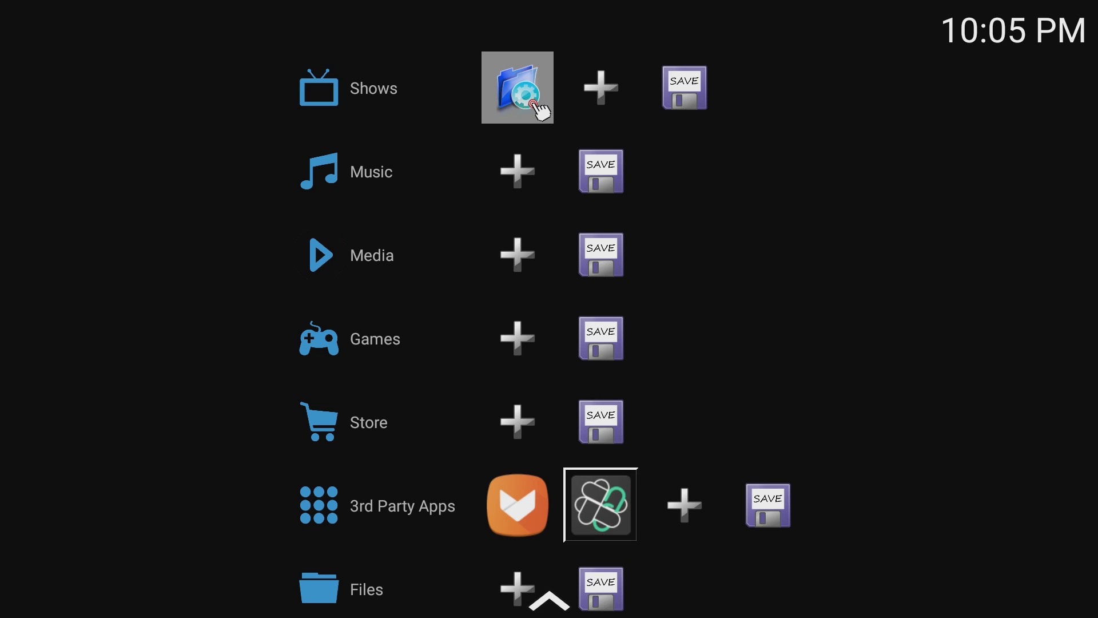
key("Right")
Step: Quick-add Mobdro to the 3rd Party Apps row
key("Return")
key("Return")
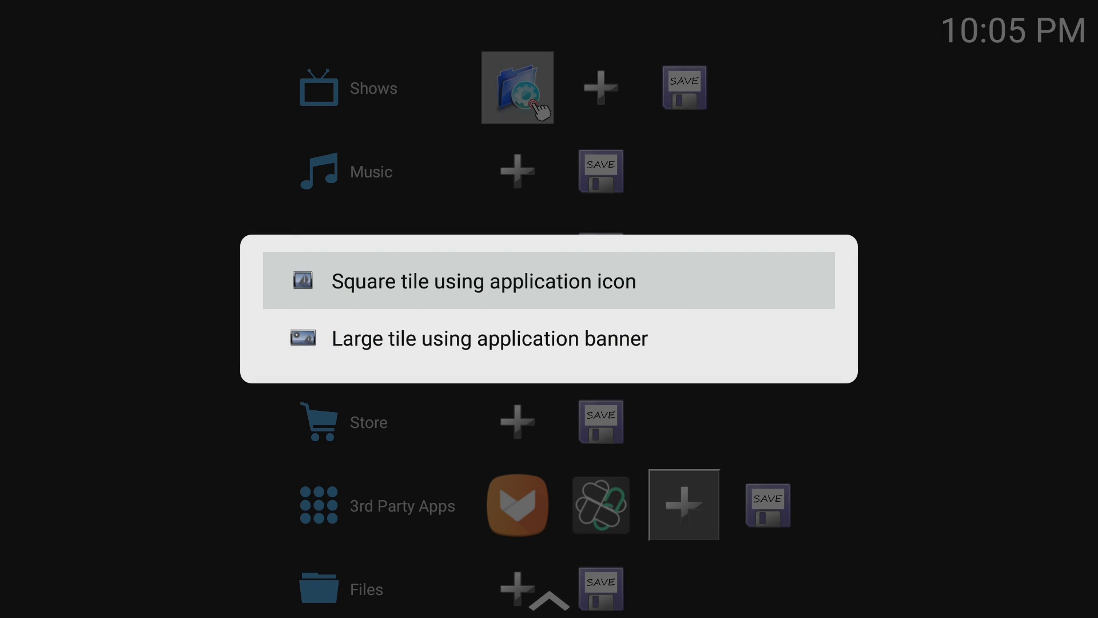
key("Return")
key("Right")
key("Right")
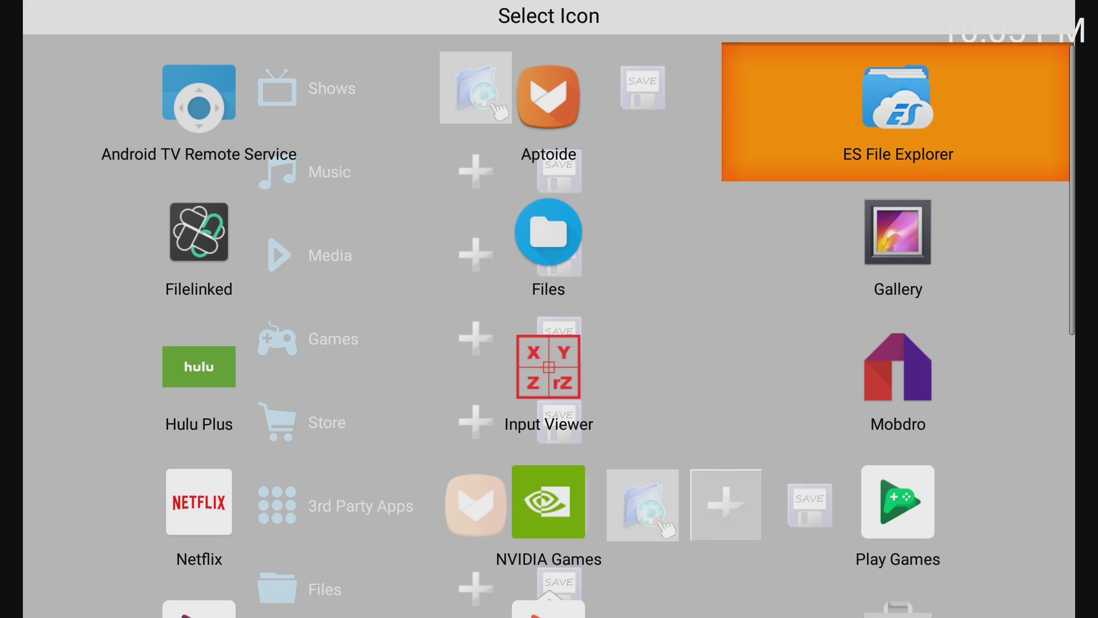
key("Down")
key("Down")
key("Return")
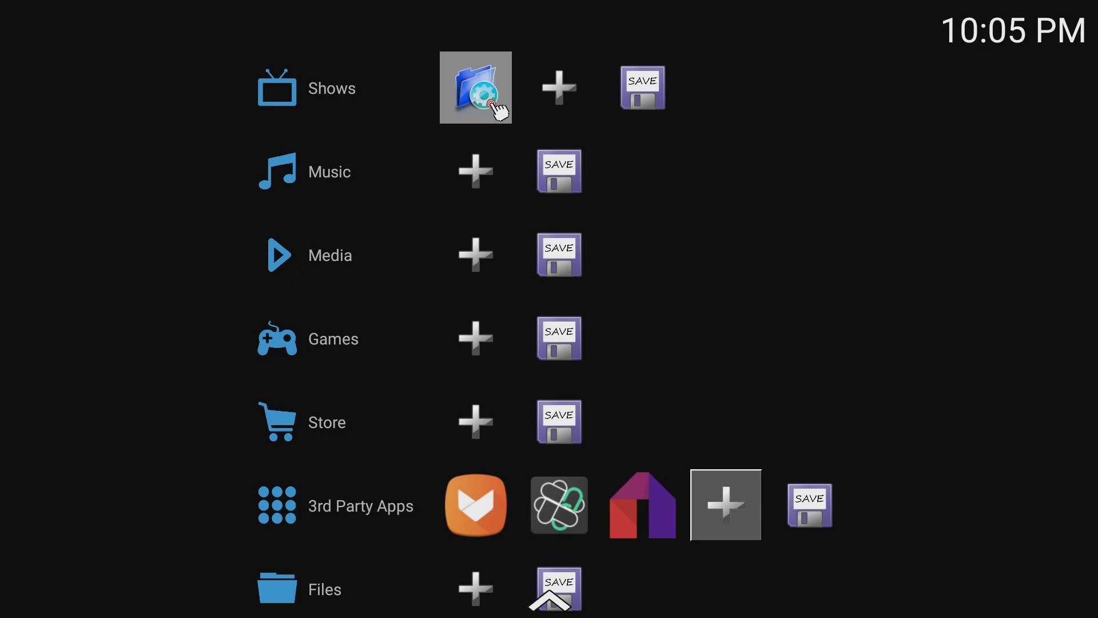
key("Left")
key("Right")
Step: Add Show Box from the installed app list to the 3rd Party Apps row
key("Return")
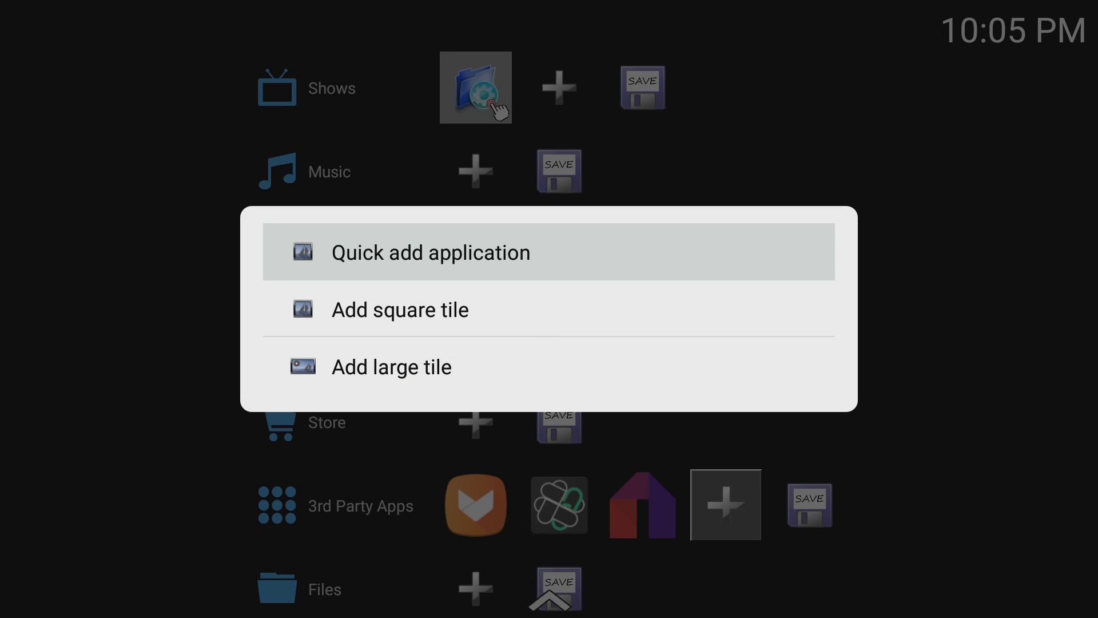
key("Return")
key("Return")
key("Down")
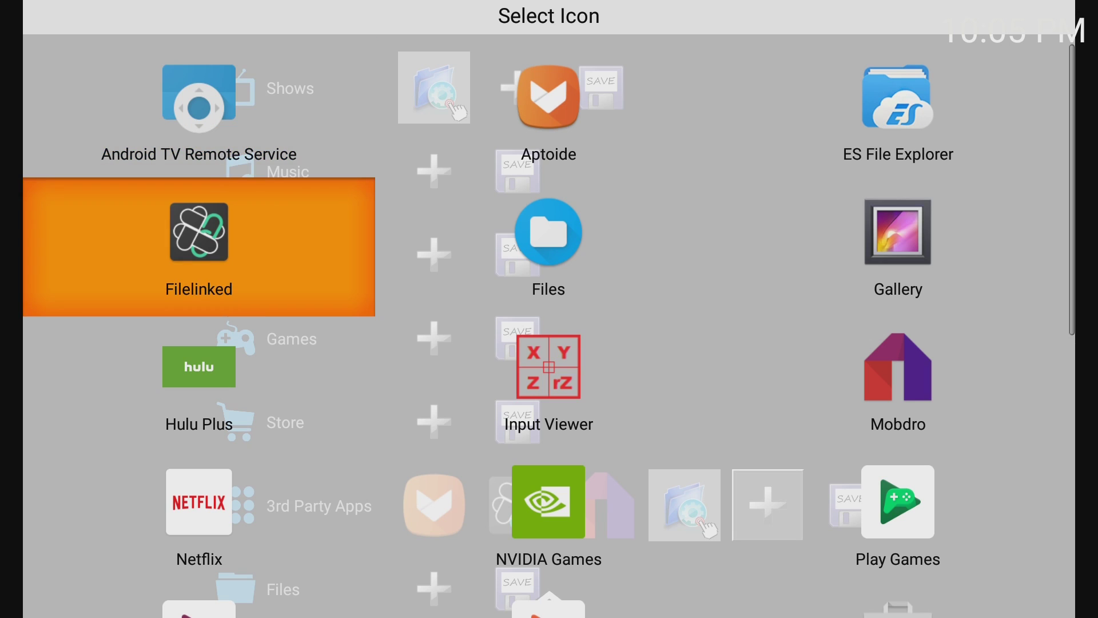
key("Down")
key("Down")
key("Down")
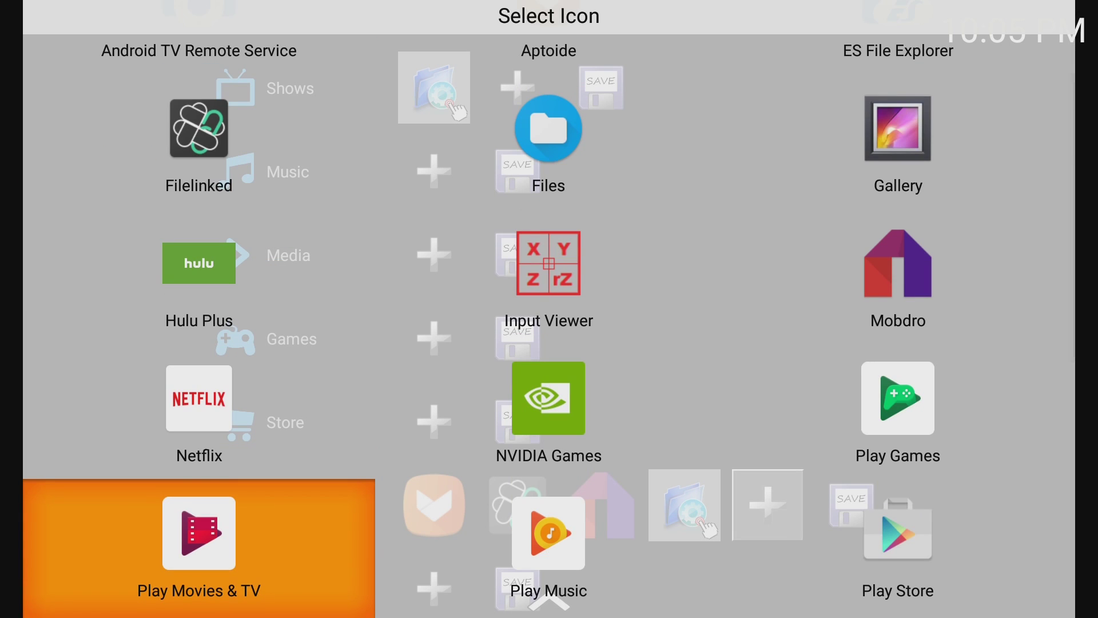
key("Up")
key("Up")
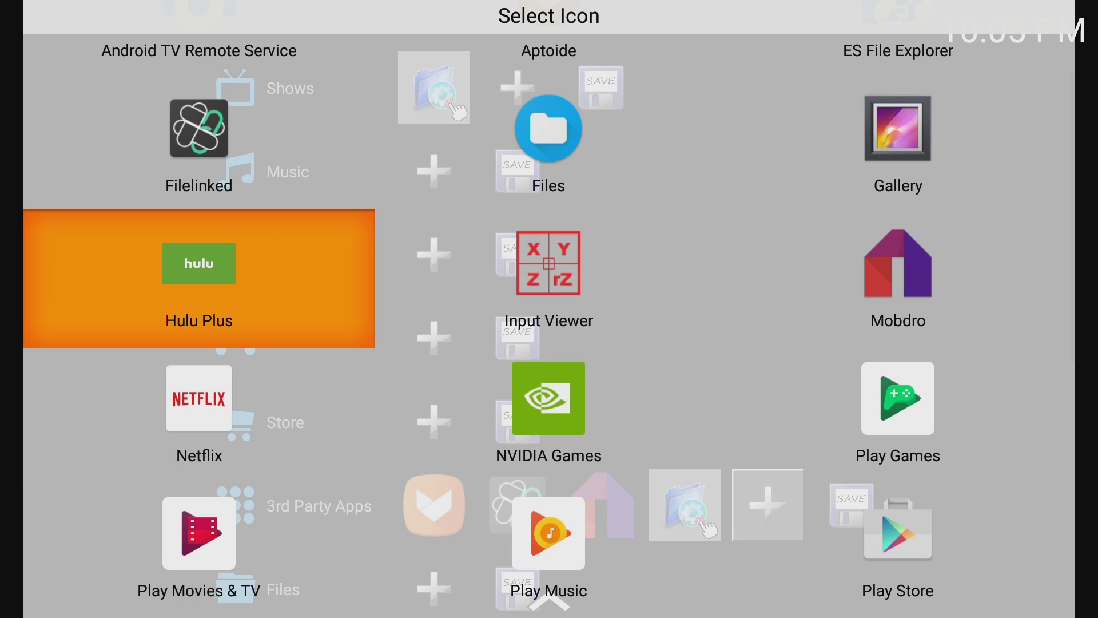
key("Down")
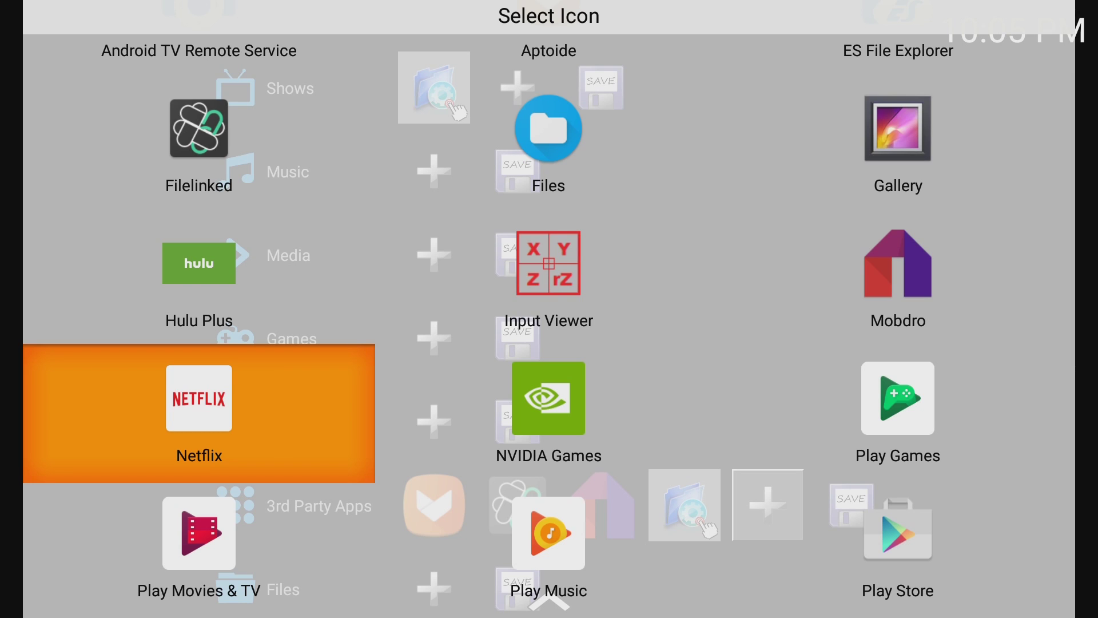
key("Down")
key("Up")
key("Down")
key("Down")
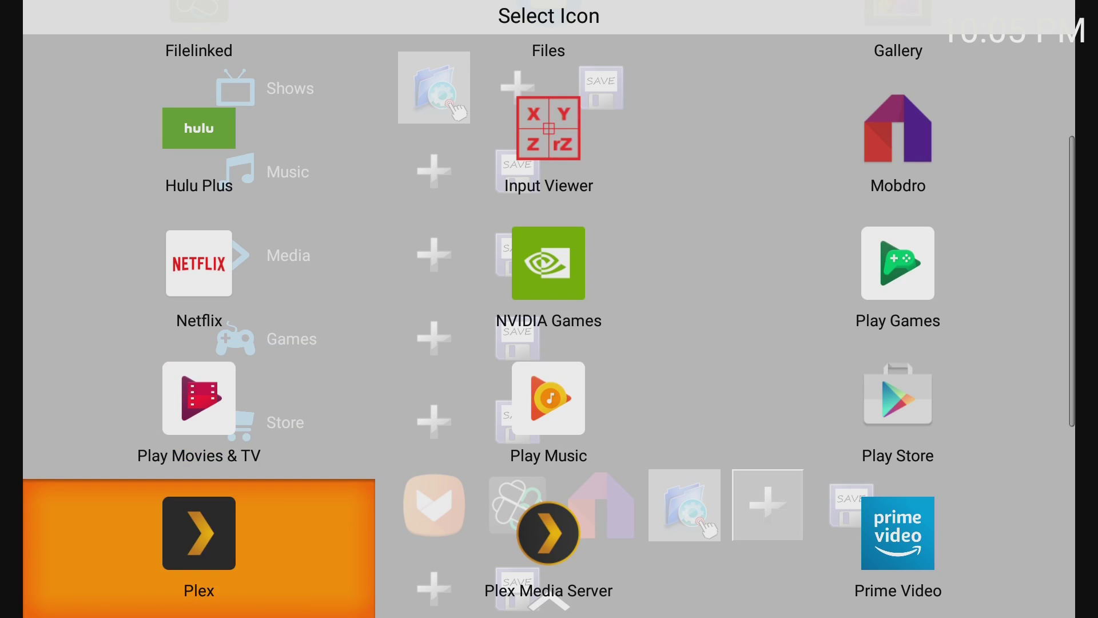
key("Down")
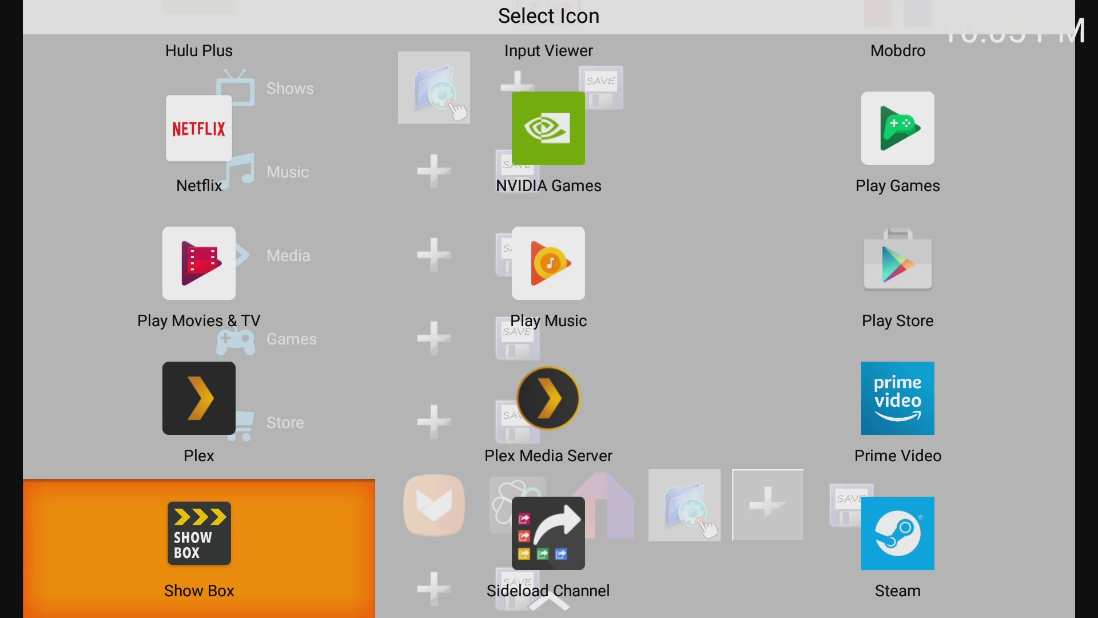
key("Return")
Step: Add Terrarium TV to the row as a square tile using its app icon
key("Right")
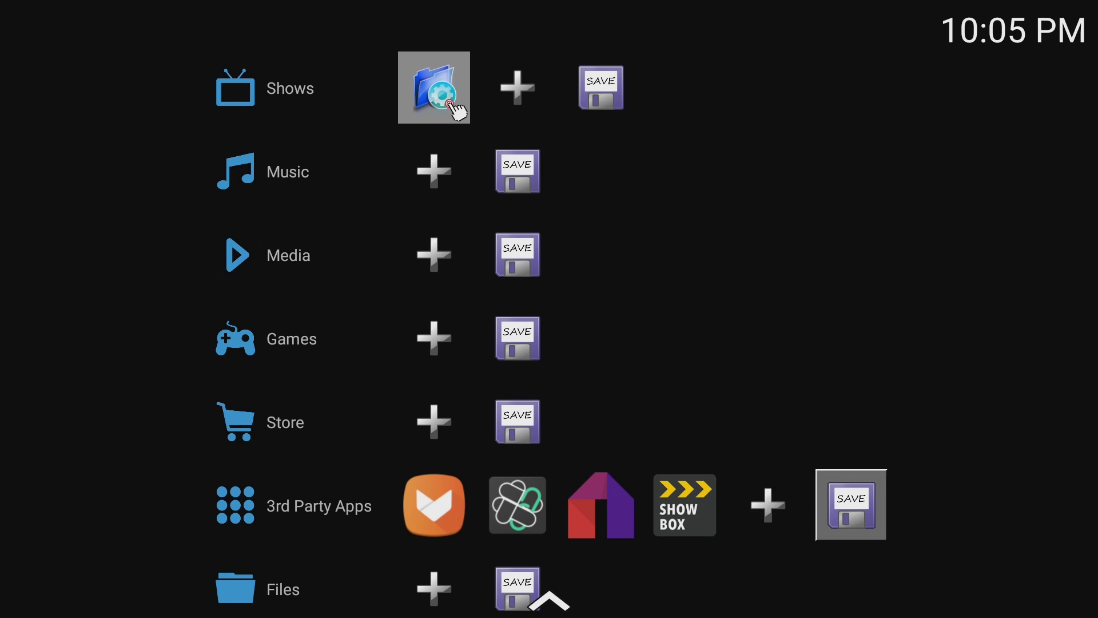
key("Left")
key("Return")
key("Return")
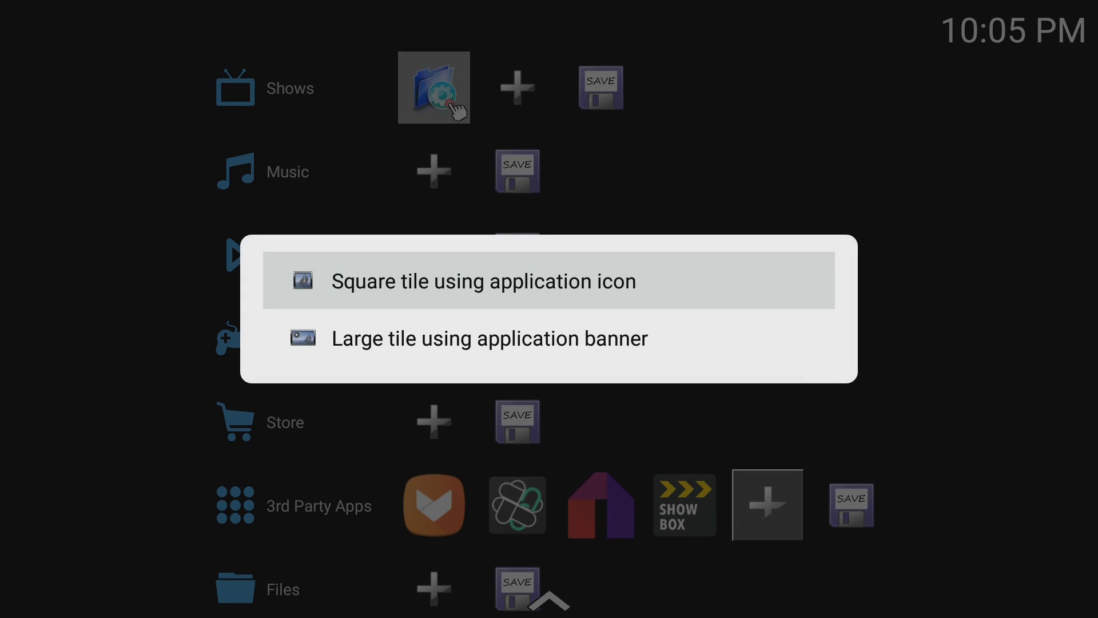
key("Return")
key("Down")
key("Down")
key("Down")
key("Down")
key("Down")
key("Down")
key("Down")
key("Down")
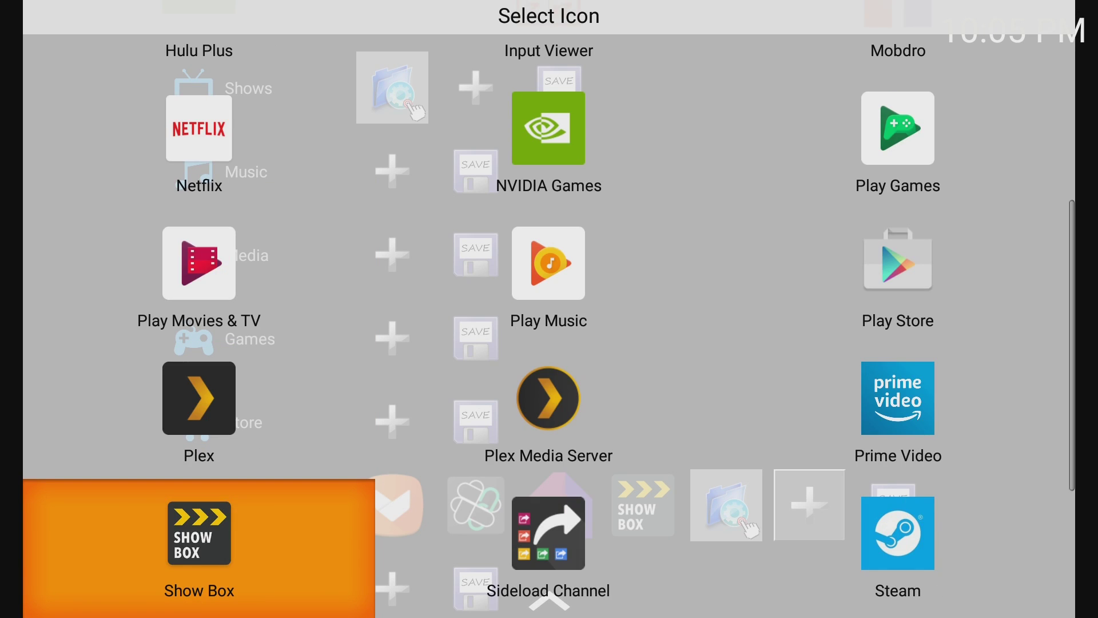
key("Up")
key("Right")
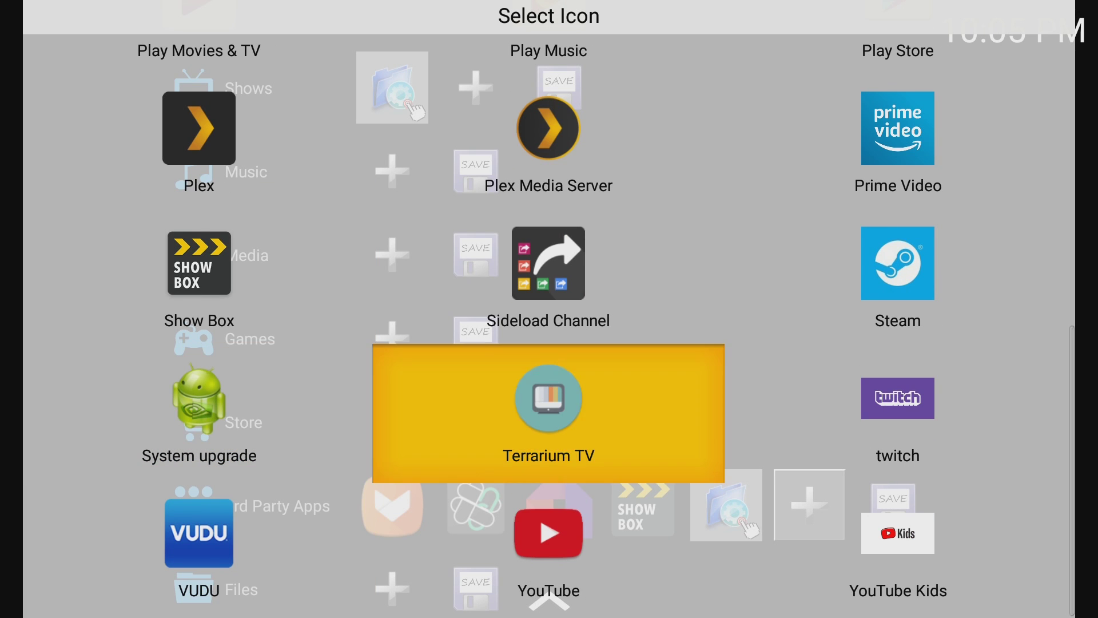
key("Return")
Step: Add a sixth square tile at the row end, keeping the default launcher icon
key("Down")
key("Up")
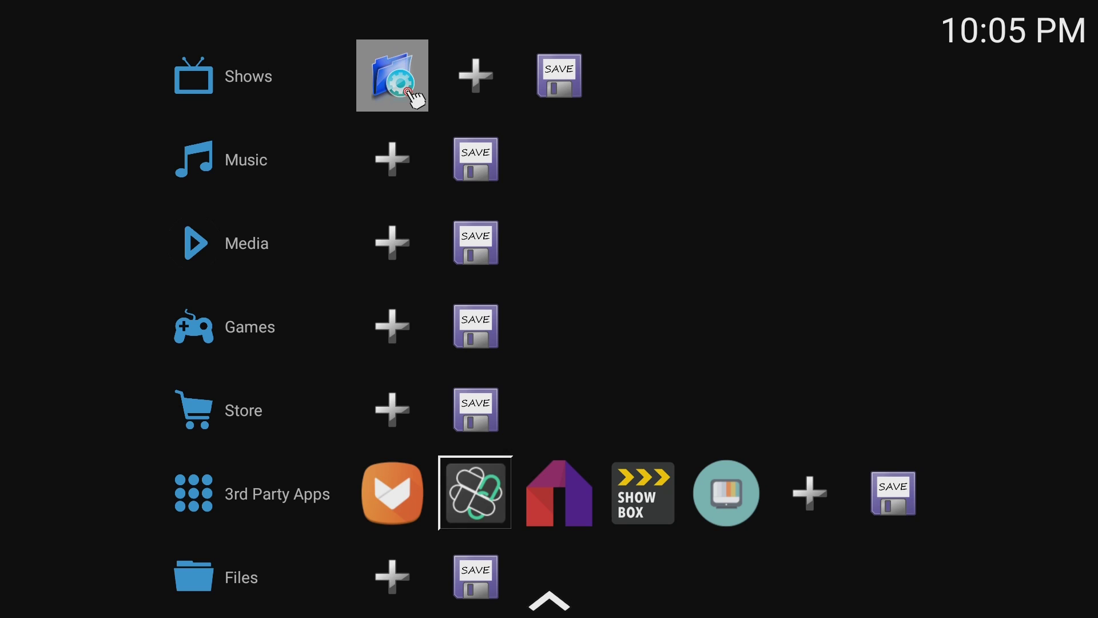
key("Right")
key("Right")
key("Right")
key("Right")
key("Return")
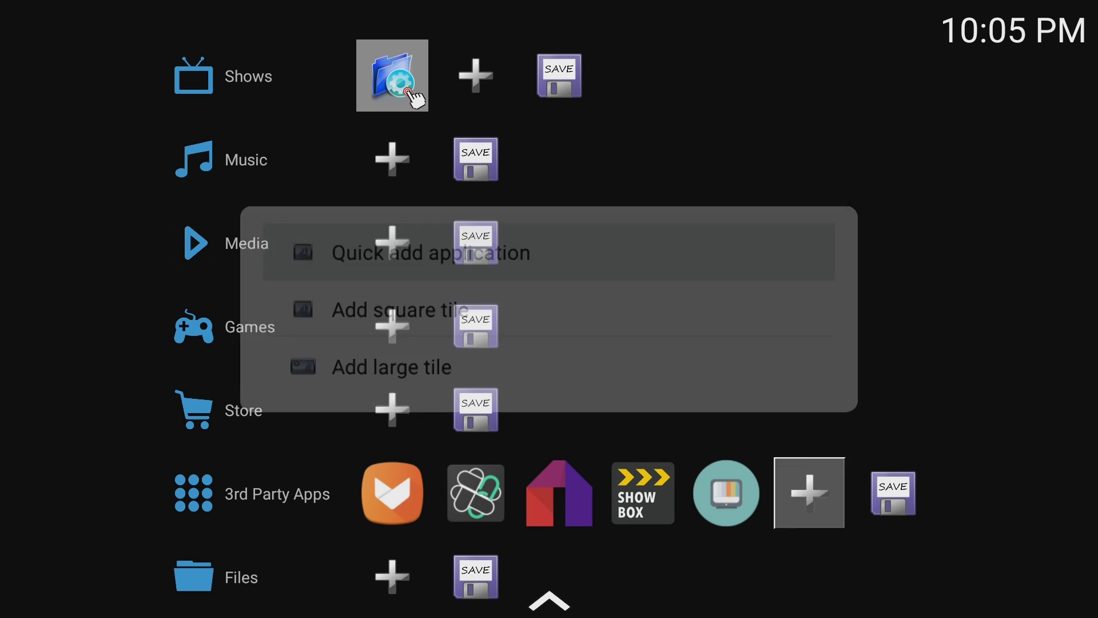
key("Down")
key("Up")
key("Return")
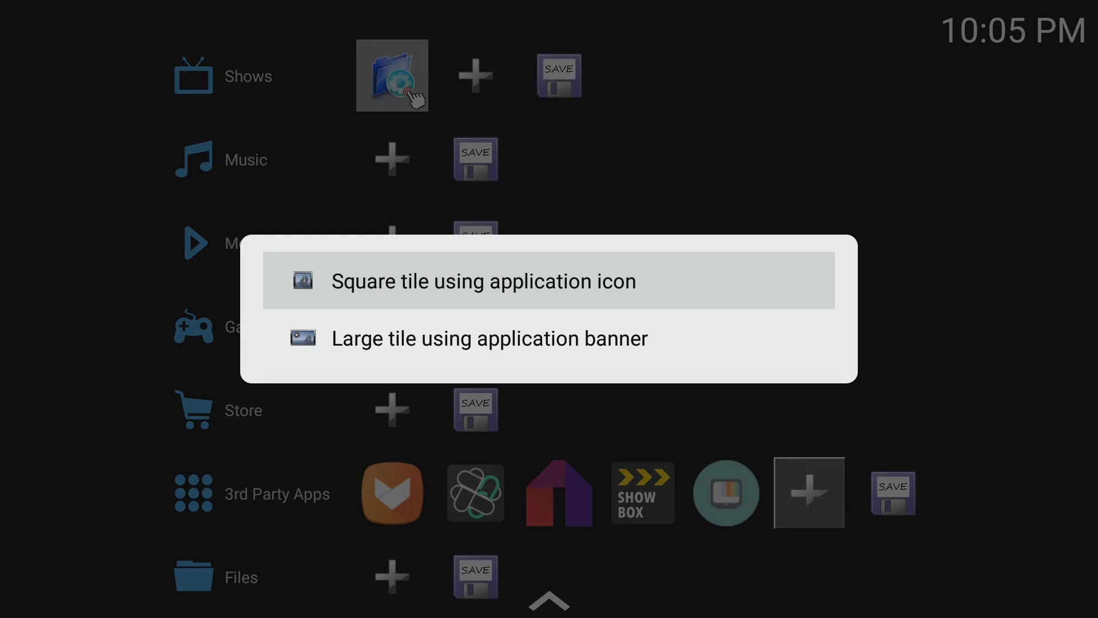
key("Return")
key("Down")
key("Down")
key("Down")
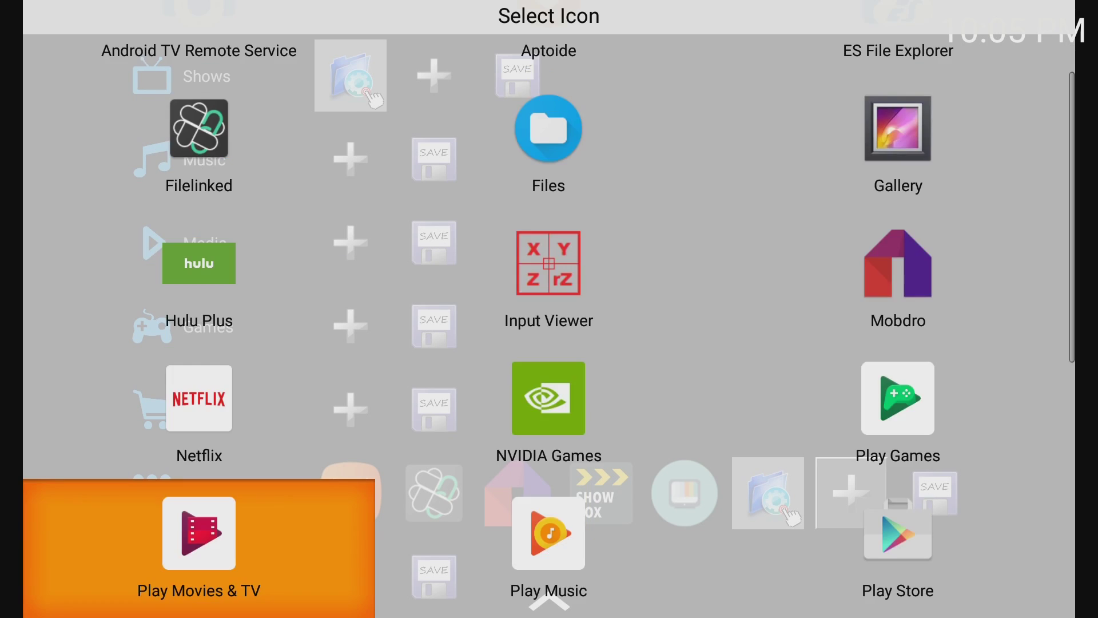
key("Down")
key("Down")
key("Down")
key("Down")
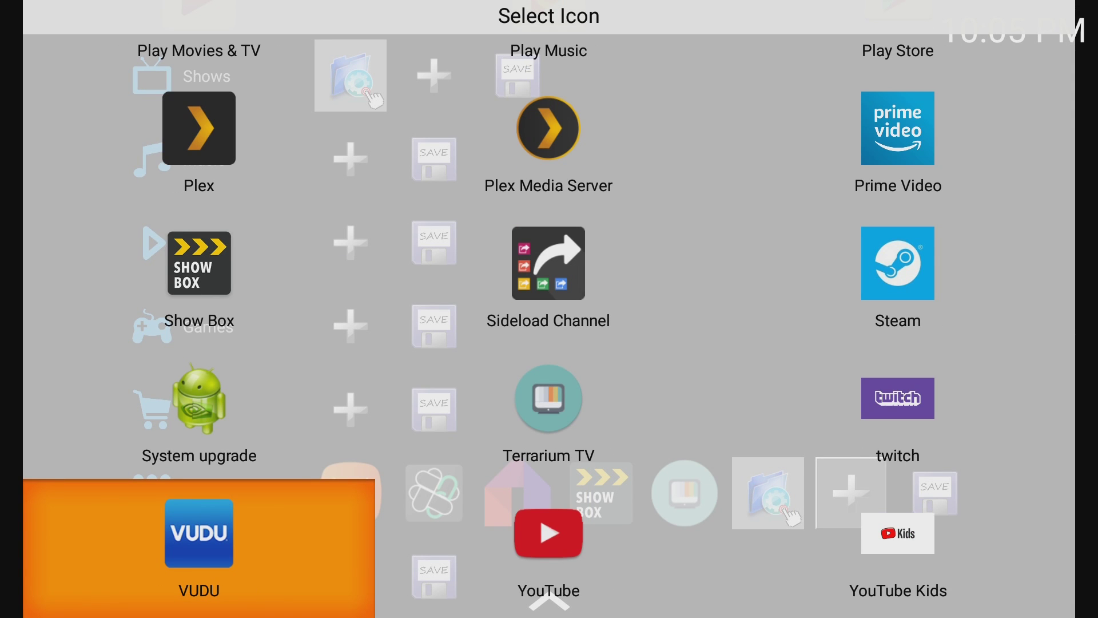
key("Left")
key("Left")
key("Escape")
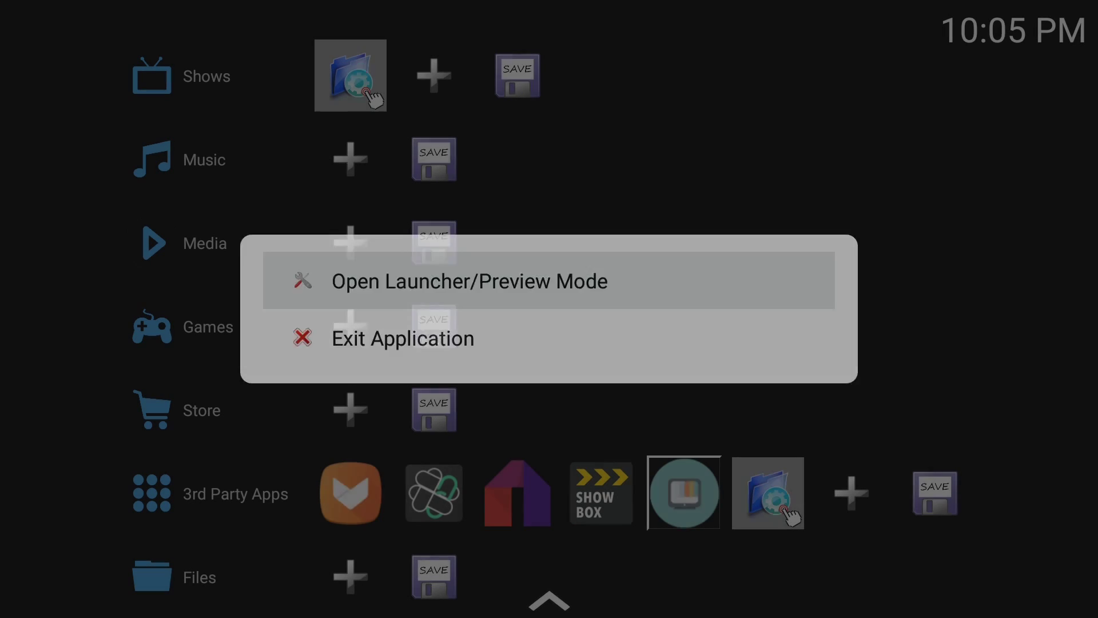
Step: Save the 3rd Party Apps channel and confirm adding it to the home screen
key("Escape")
key("Right")
key("Right")
key("Right")
key("Return")
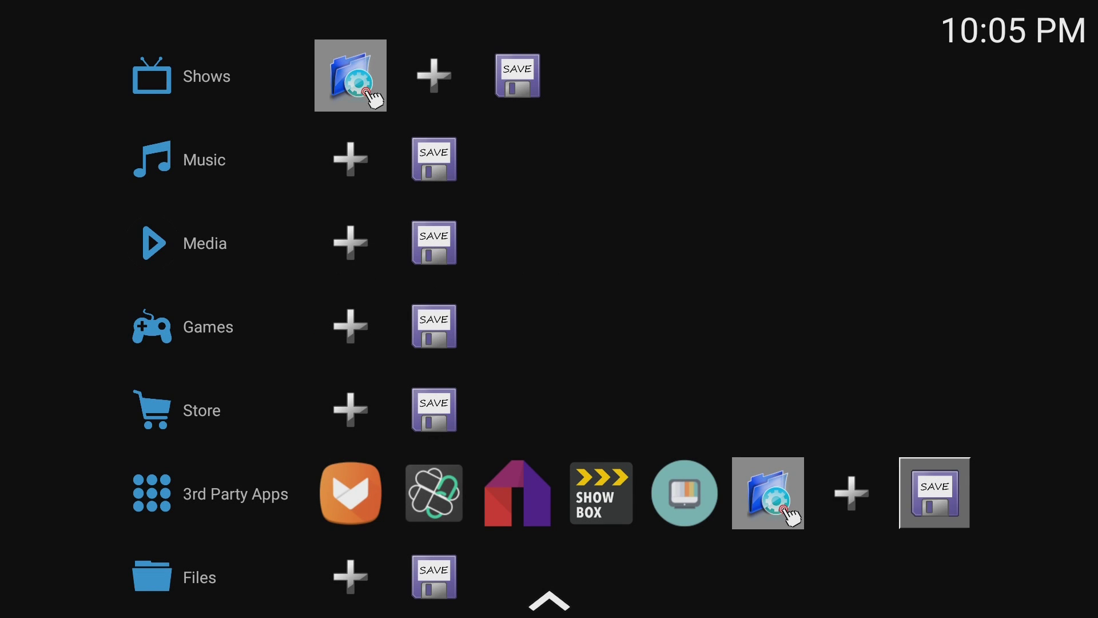
key("Return")
Step: Exit Sideload Channel via its exit option and return to the home screen
key("Left")
key("Left")
key("Return")
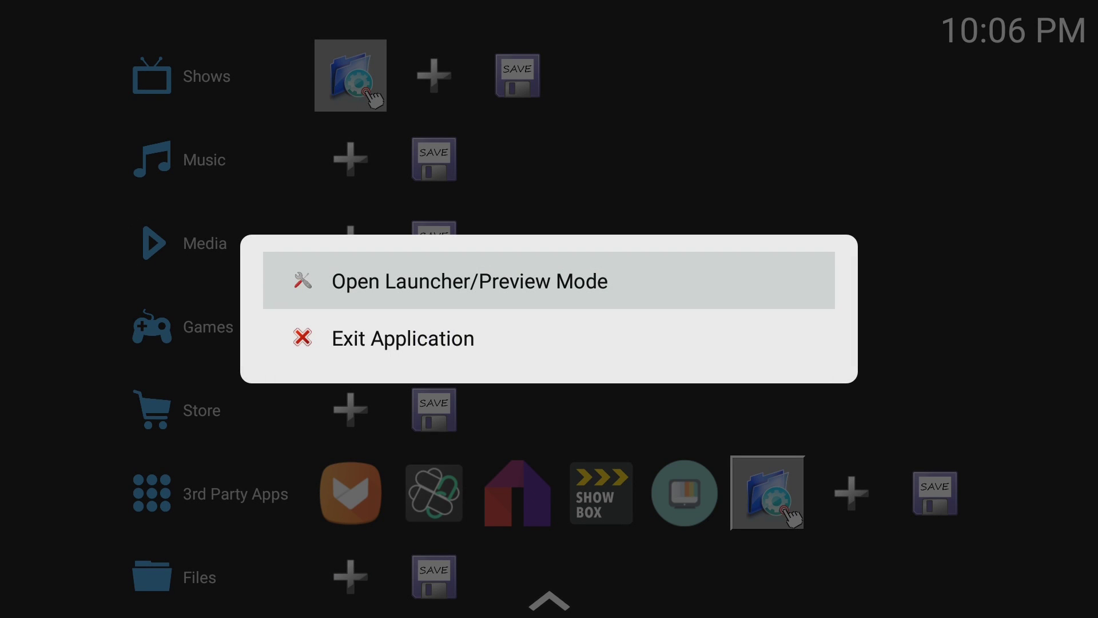
key("Down")
key("Return")
key("Down")
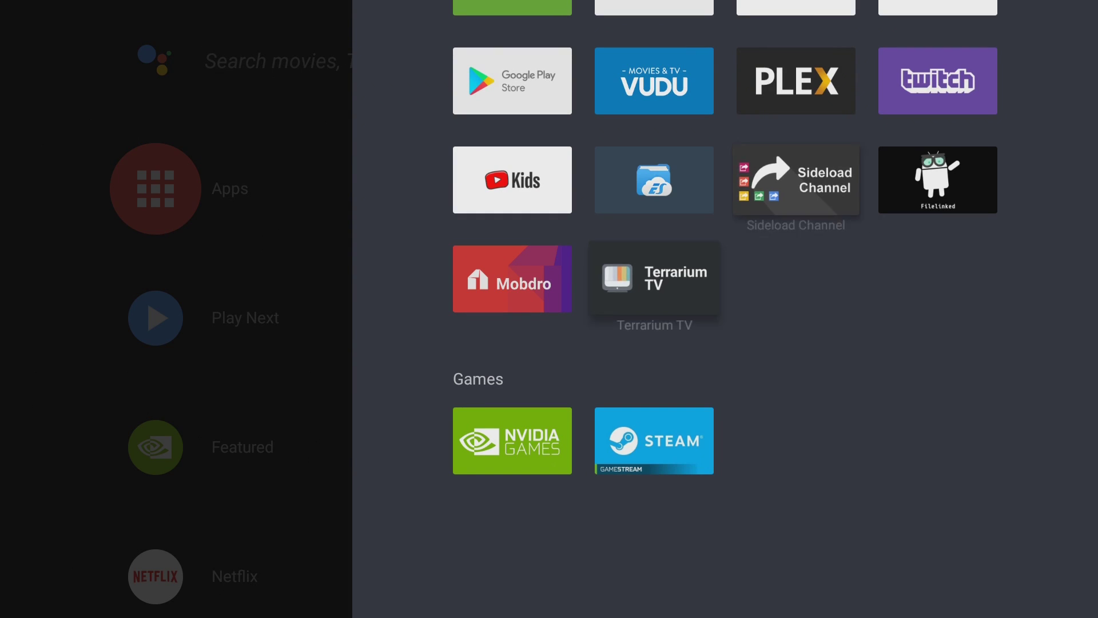
key("Escape")
Step: Go to the 3rd Party Apps home row and select the Terrarium TV tile
key("Down")
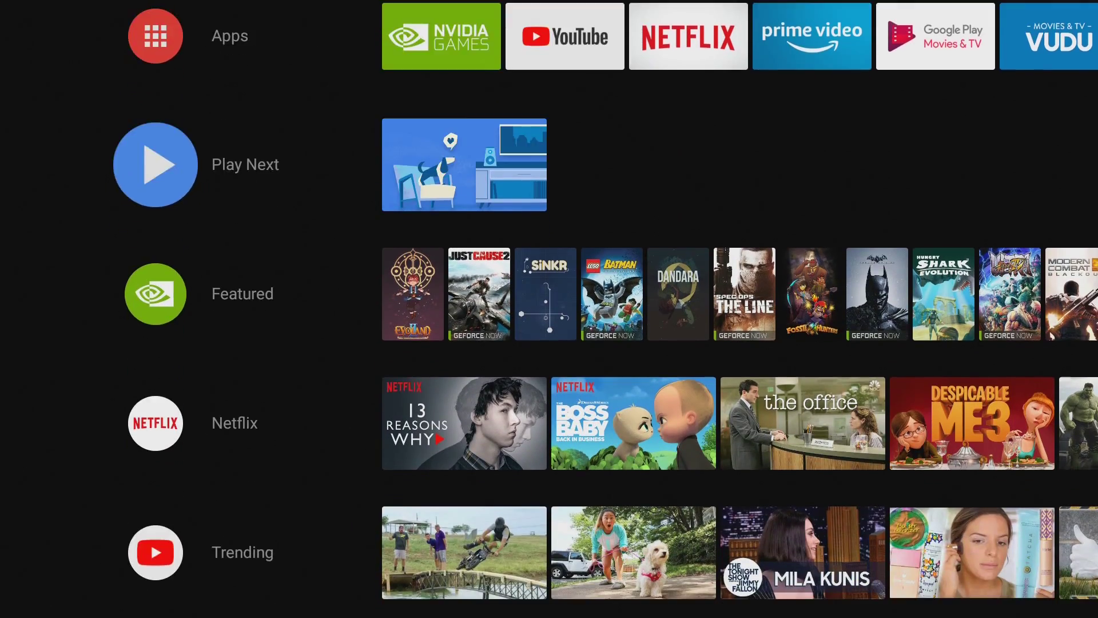
key("Down")
key("Down")
key("Down")
key("Down")
key("Down")
key("Down")
key("Down")
key("Up")
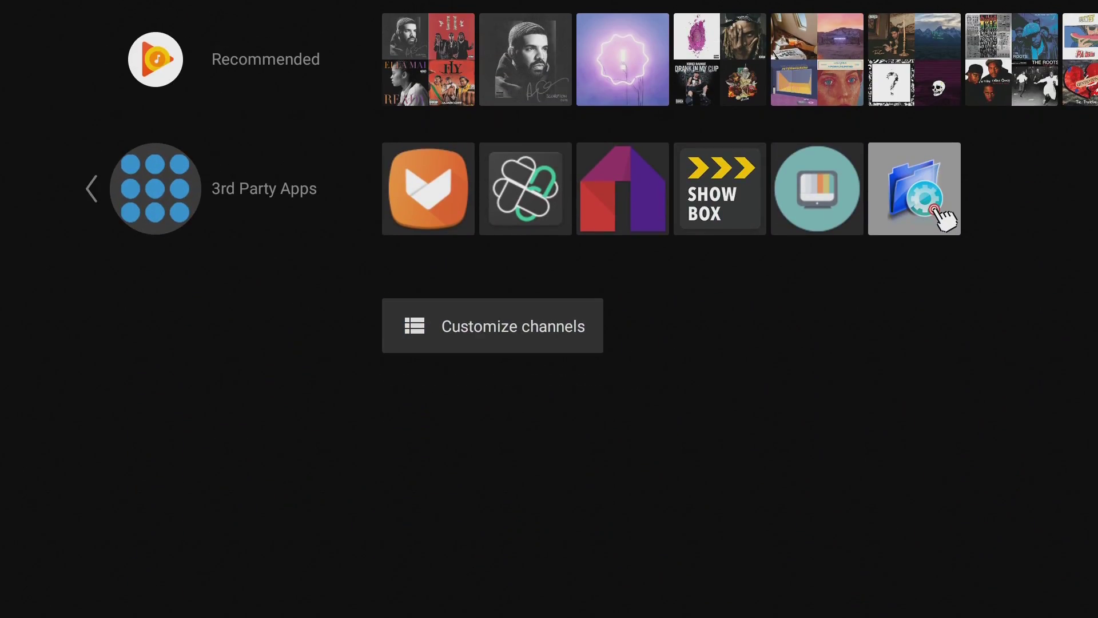
key("Right")
key("Right")
key("Right")
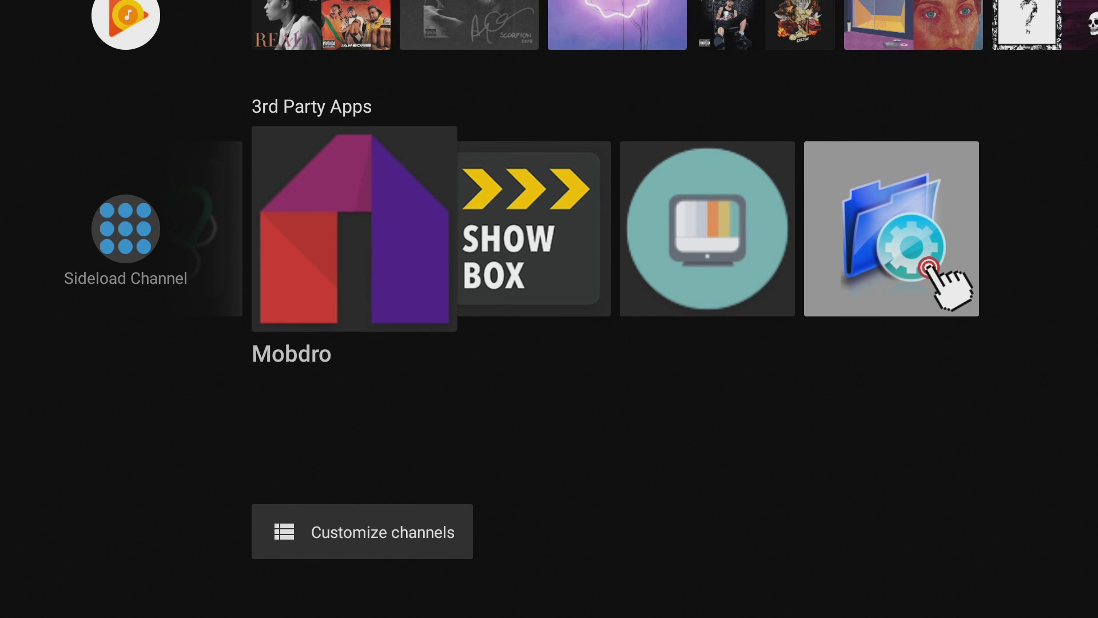
key("Right")
key("Right")
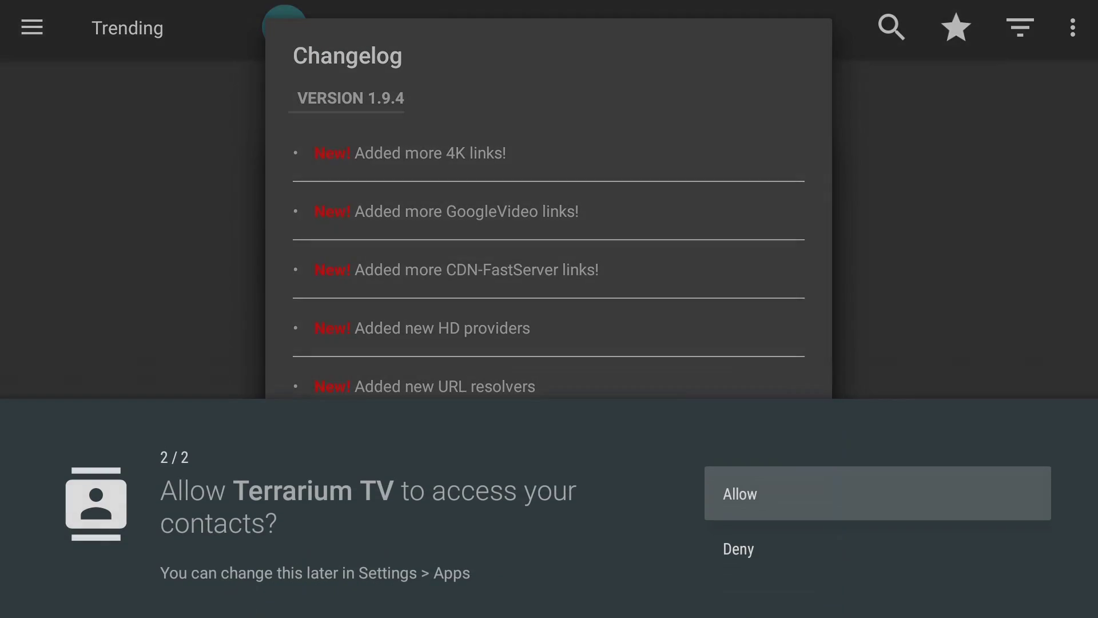
Step: Allow Terrarium TV's two permission prompts, dismiss the changelog, and start the 1.9.10 update
key("Return")
key("Return")
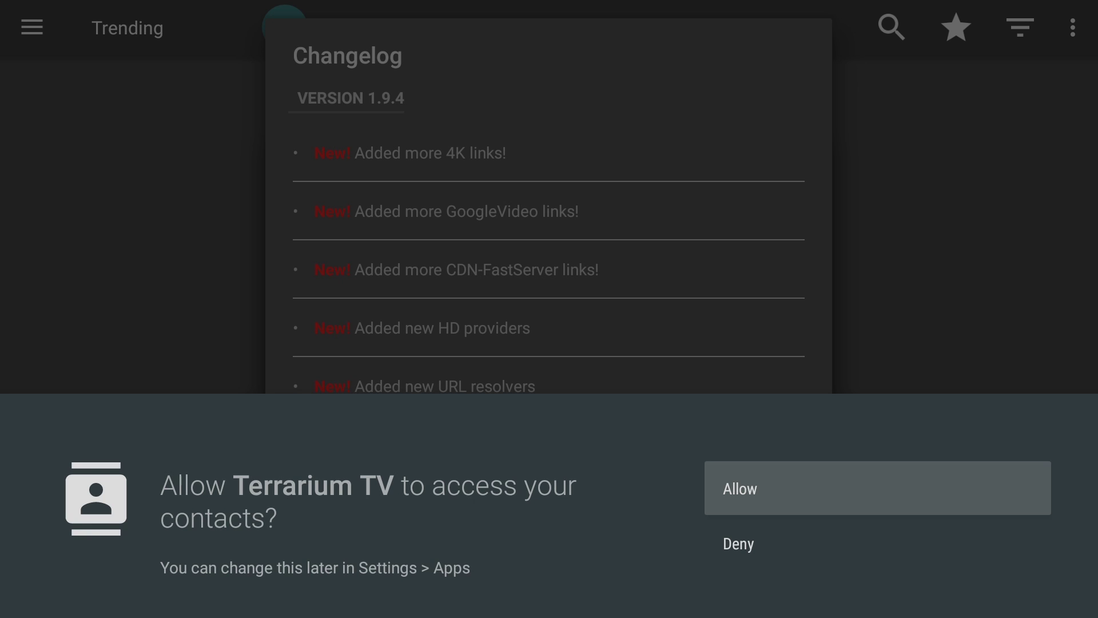
key("Return")
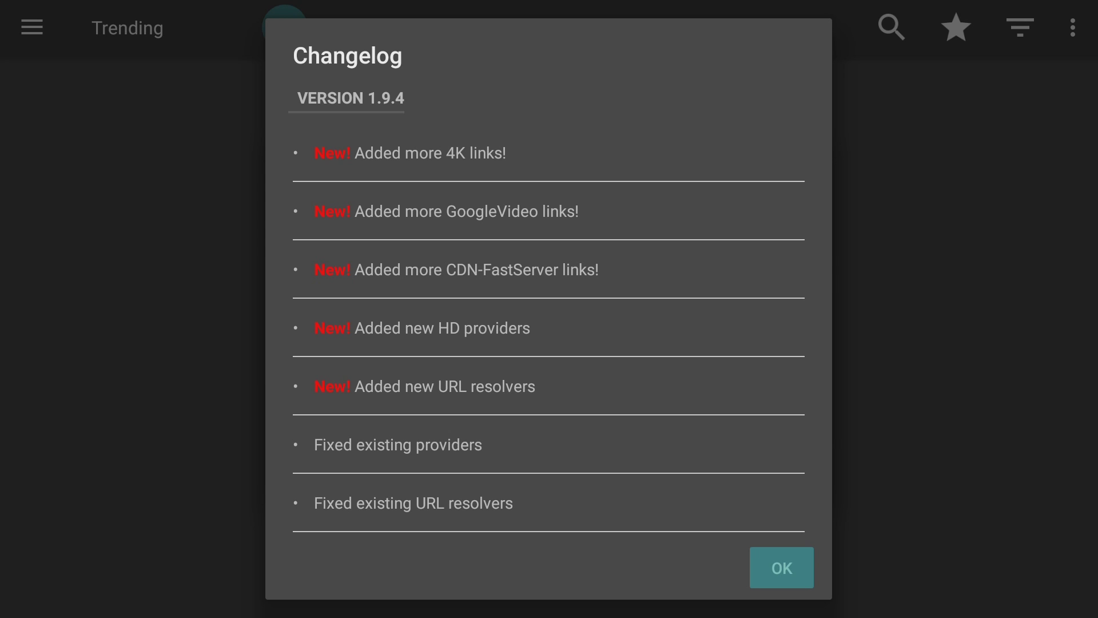
key("Return")
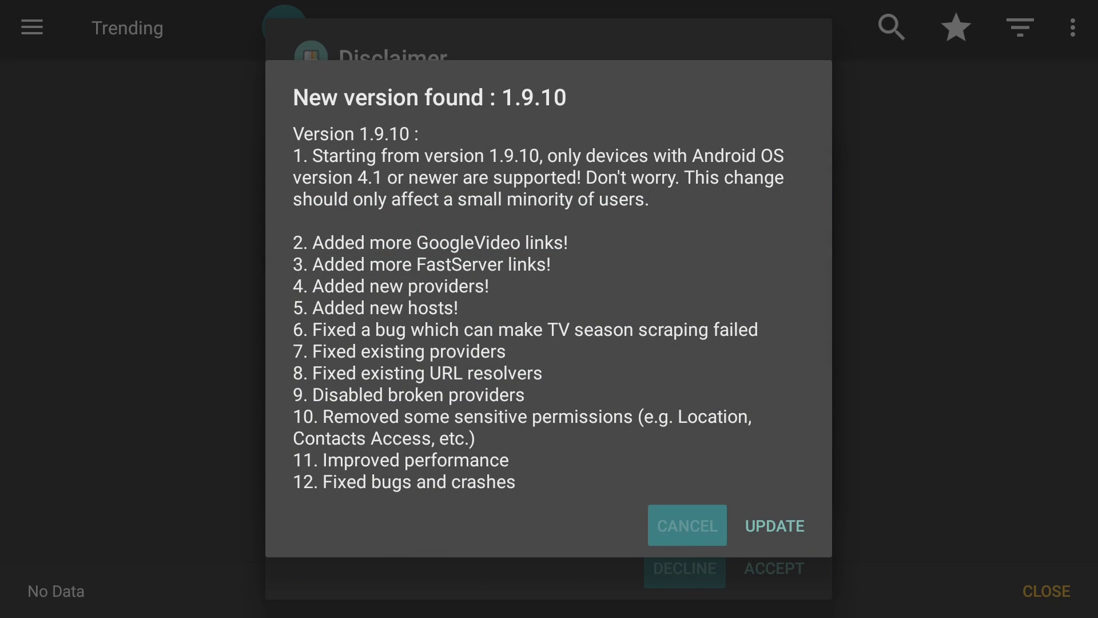
key("Right")
key("Return")
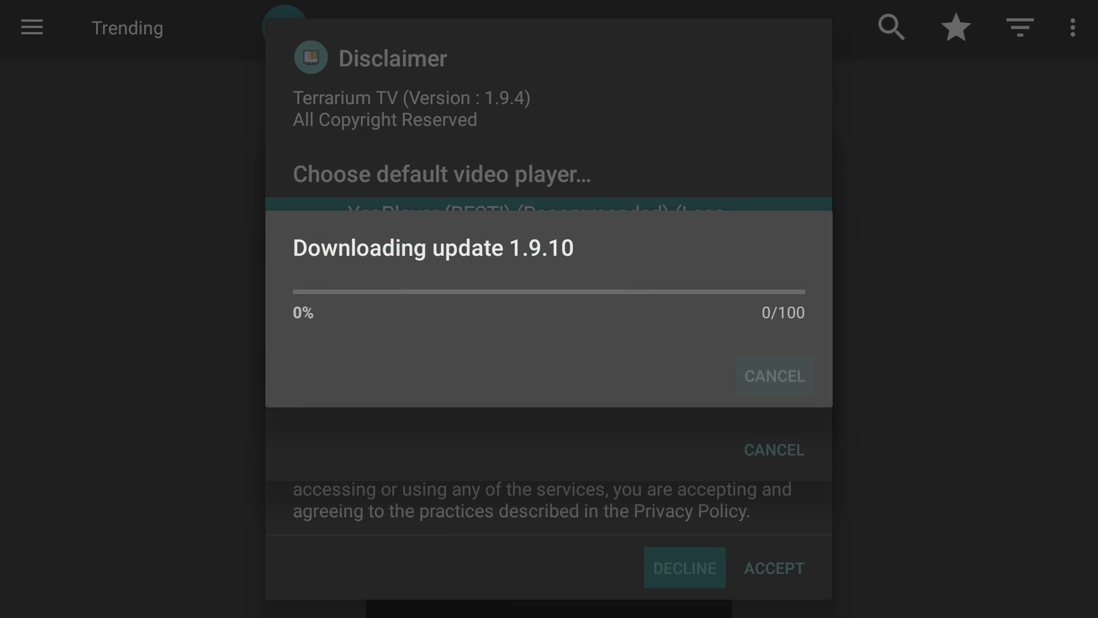